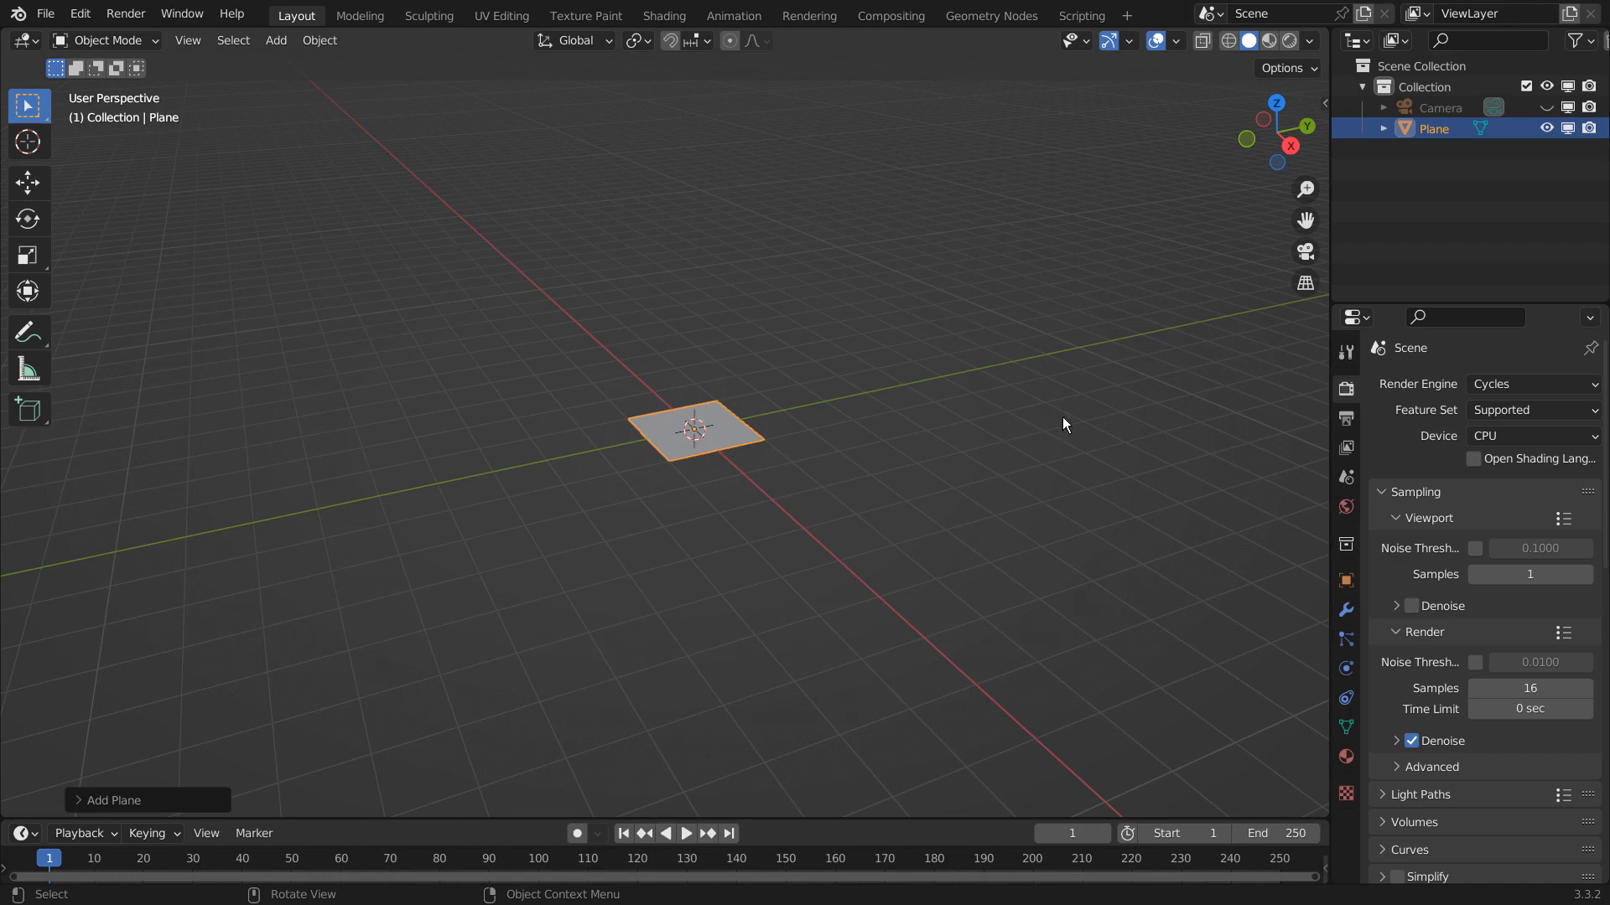
Step: Extrude the plane's face upward about 5.5 m to form a square column
key(Tab)
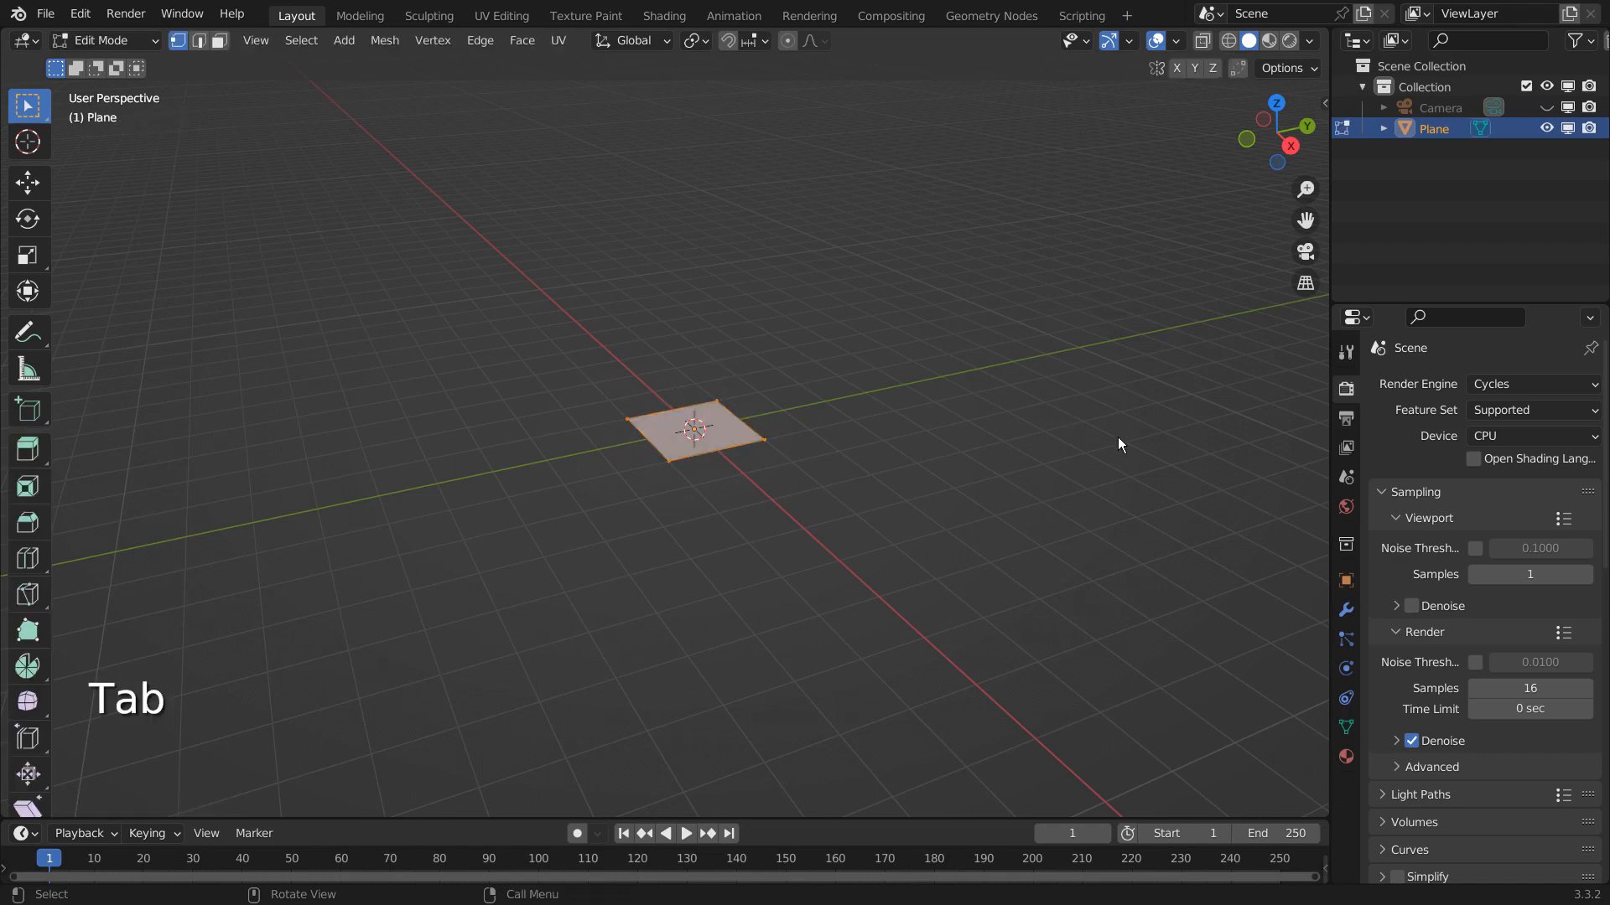
key(e)
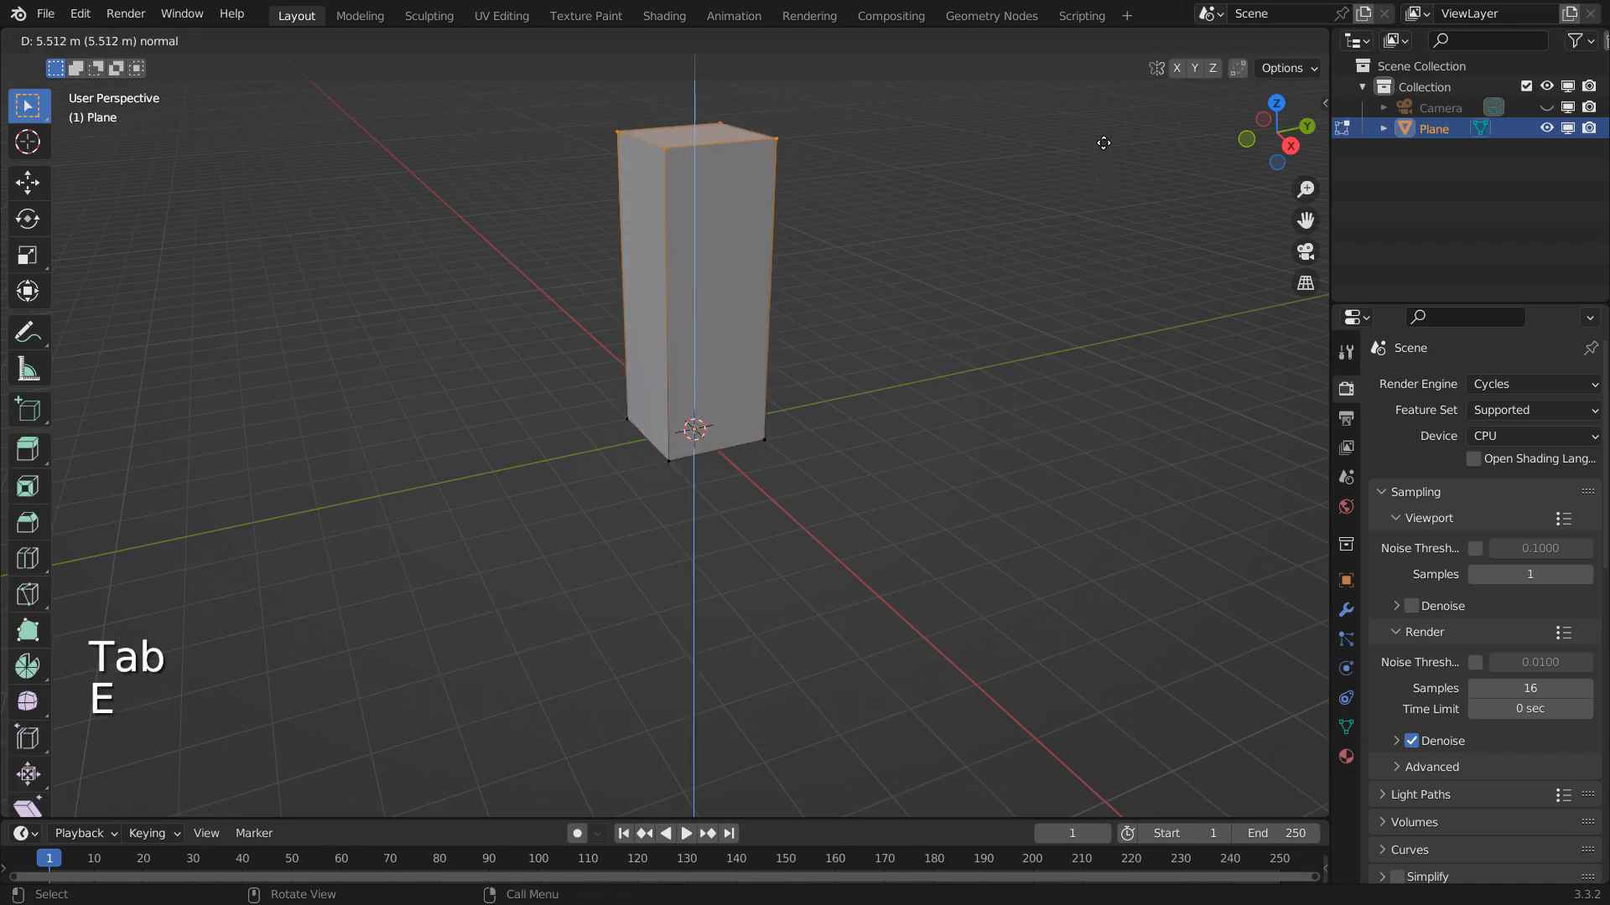
click(1104, 142)
Step: Raise the column's top face about 47 m along the global Z axis and return to Object Mode
scroll(1099, 303, down, 6)
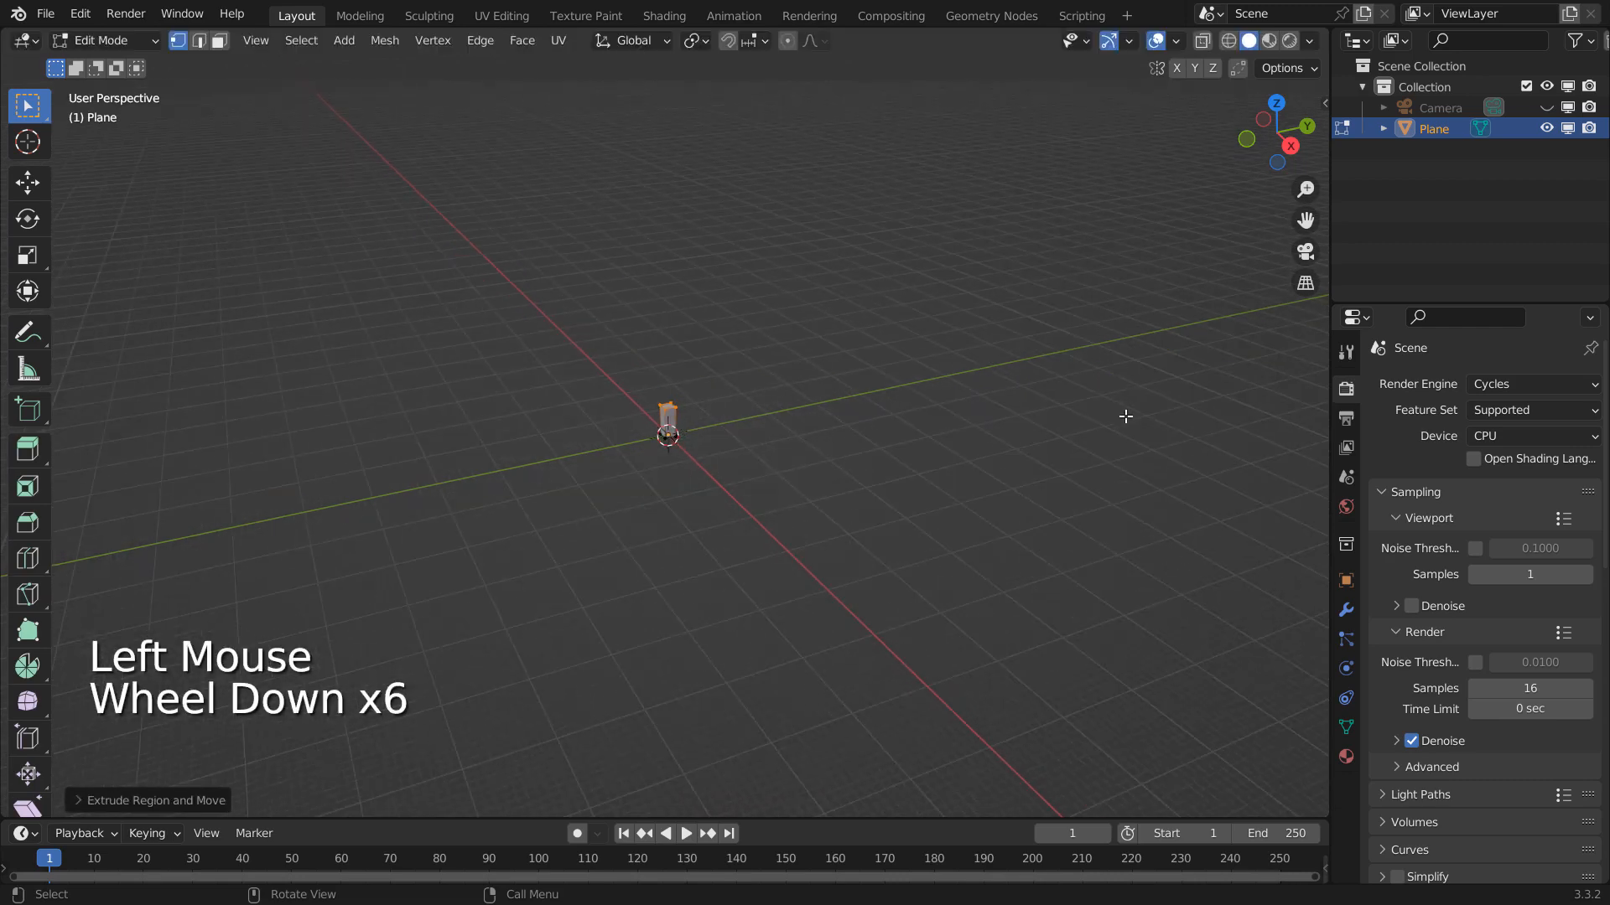
key(g)
key(z)
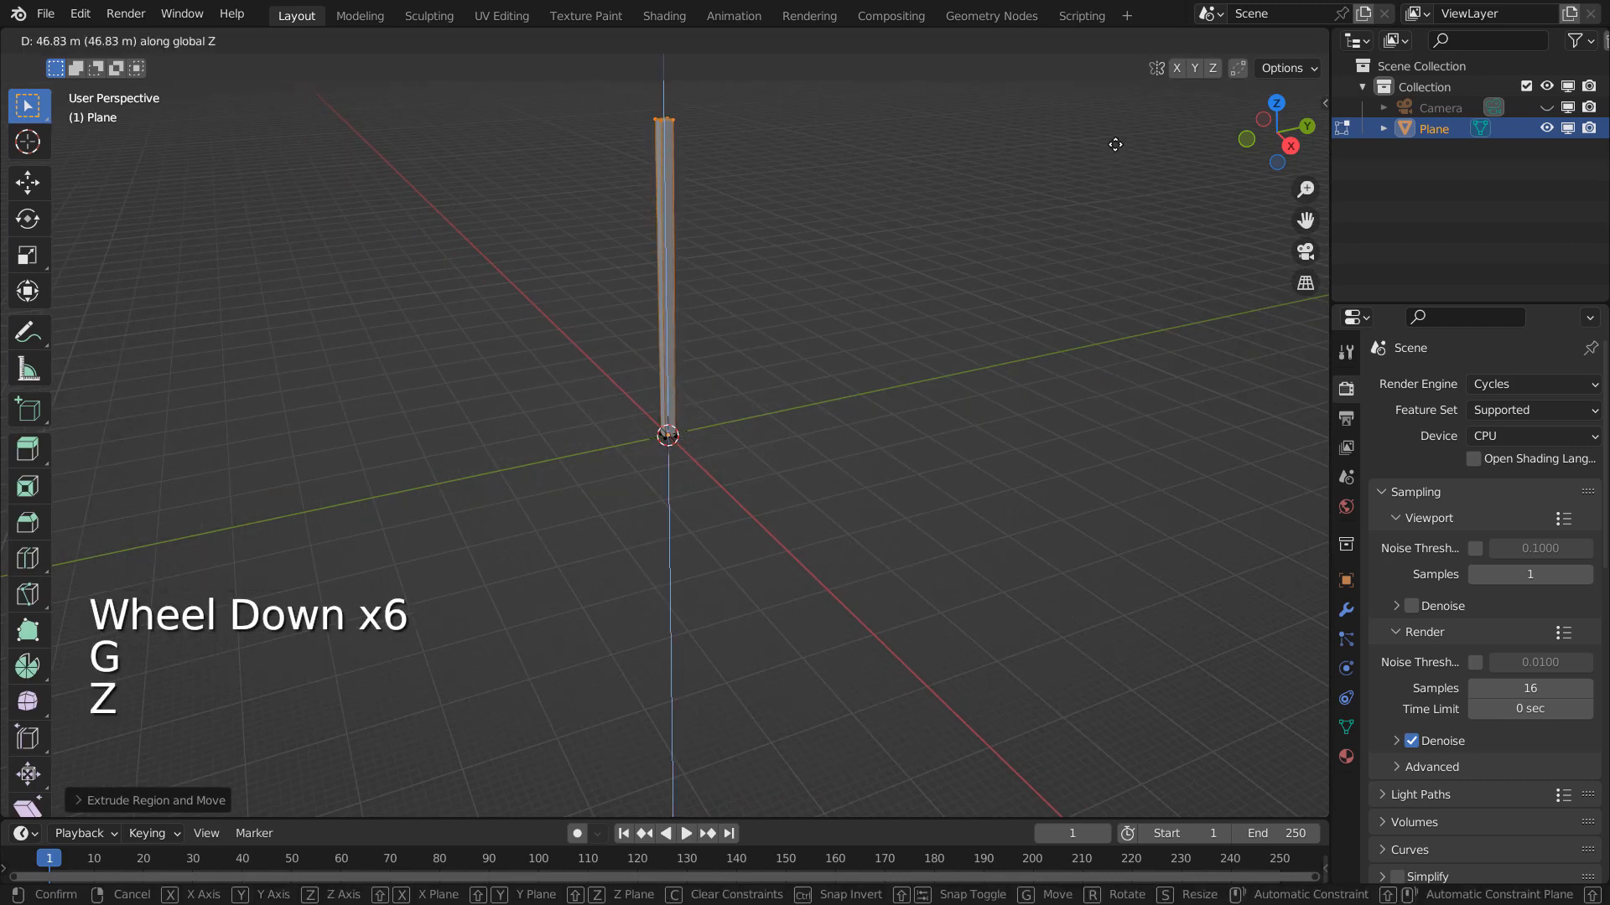
click(1115, 144)
key(Tab)
scroll(888, 435, up, 4)
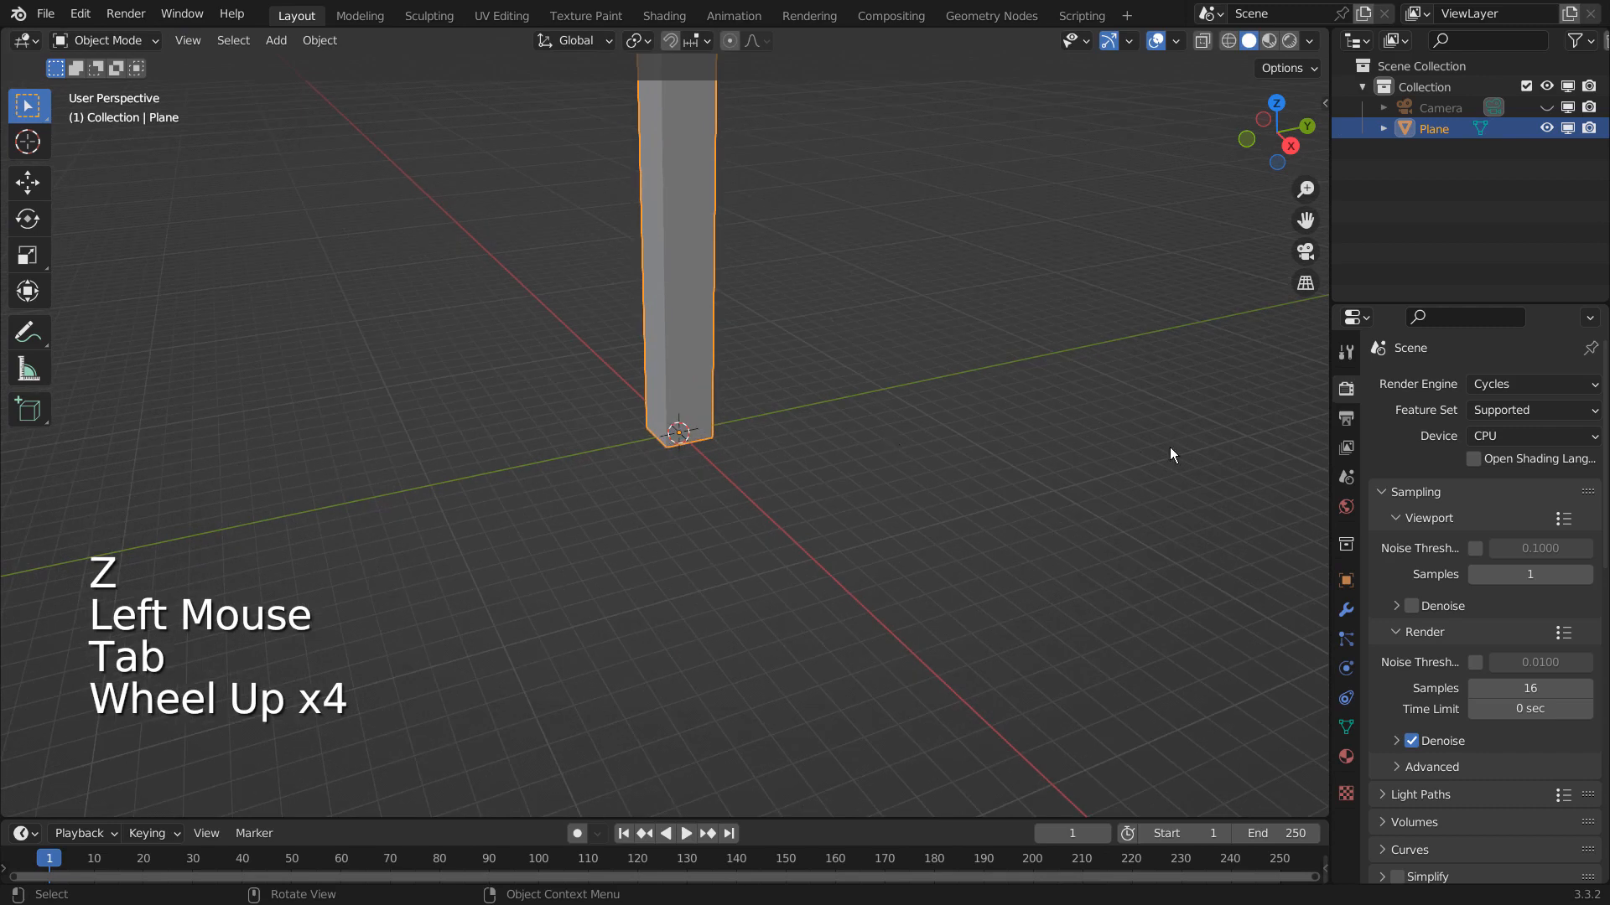
Step: Add an Array modifier to the column with a count of 15
click(1346, 610)
click(1447, 387)
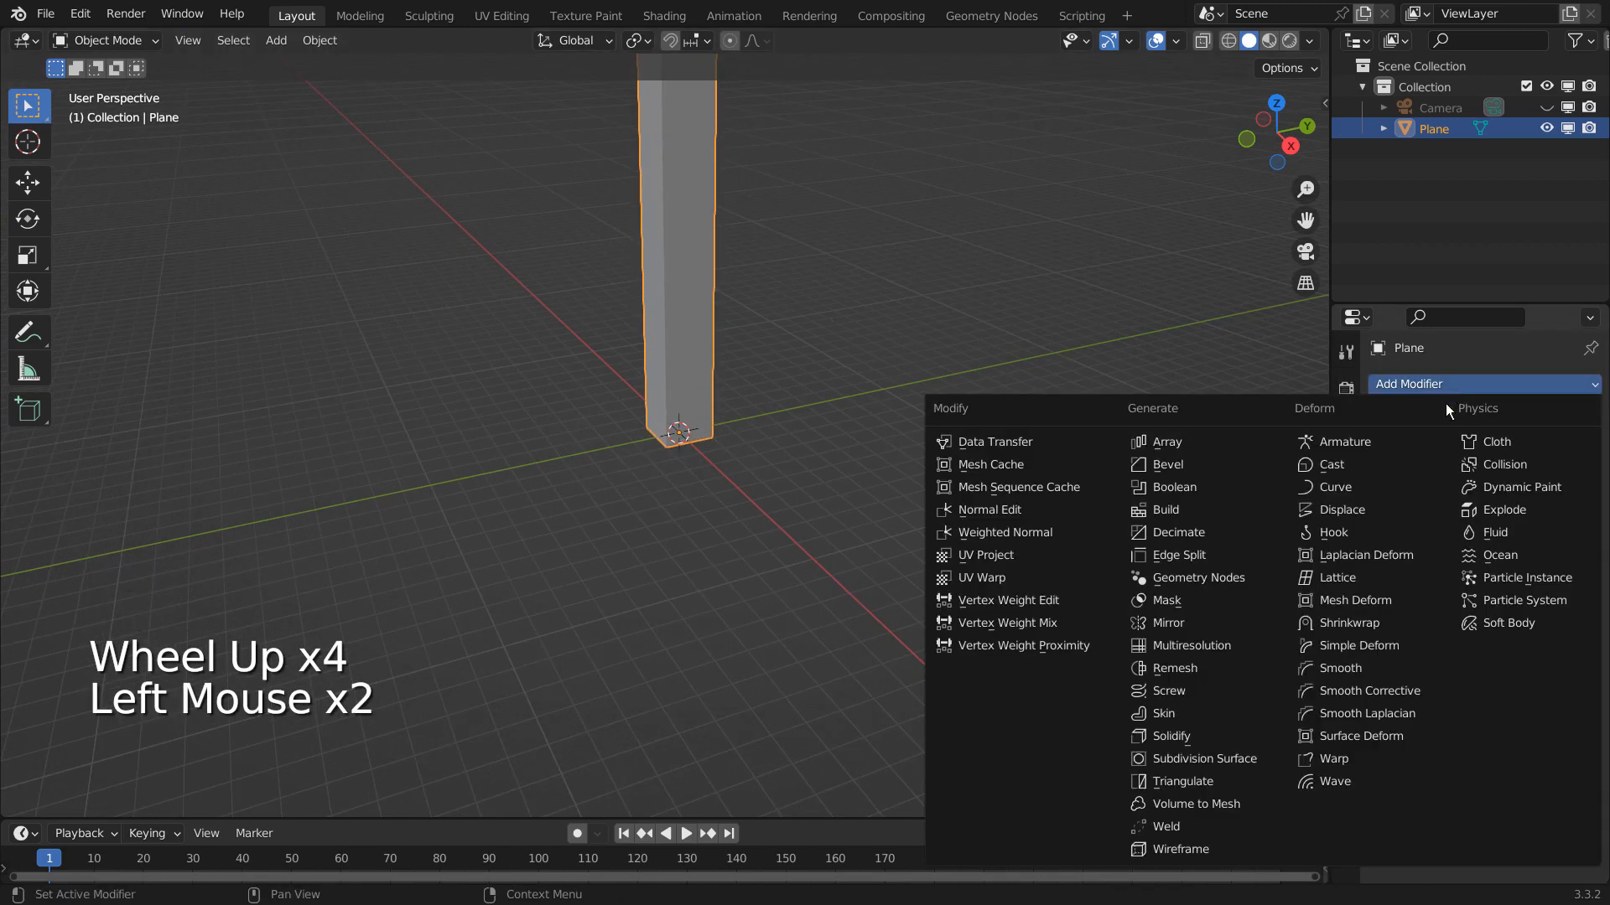
click(1224, 441)
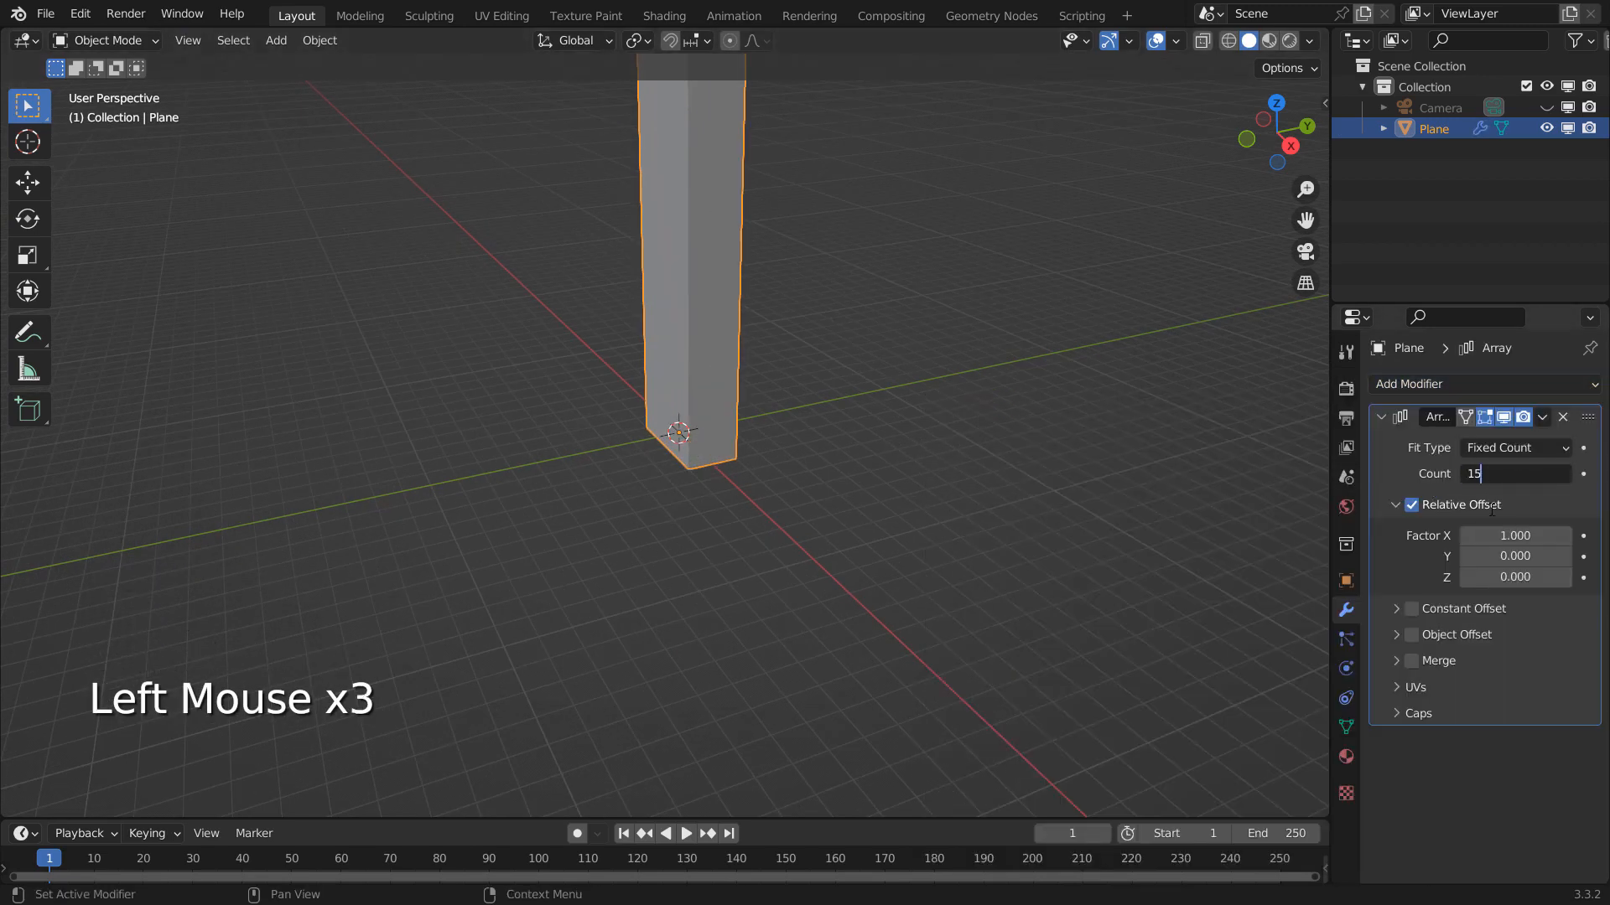
key(Return)
click(1447, 384)
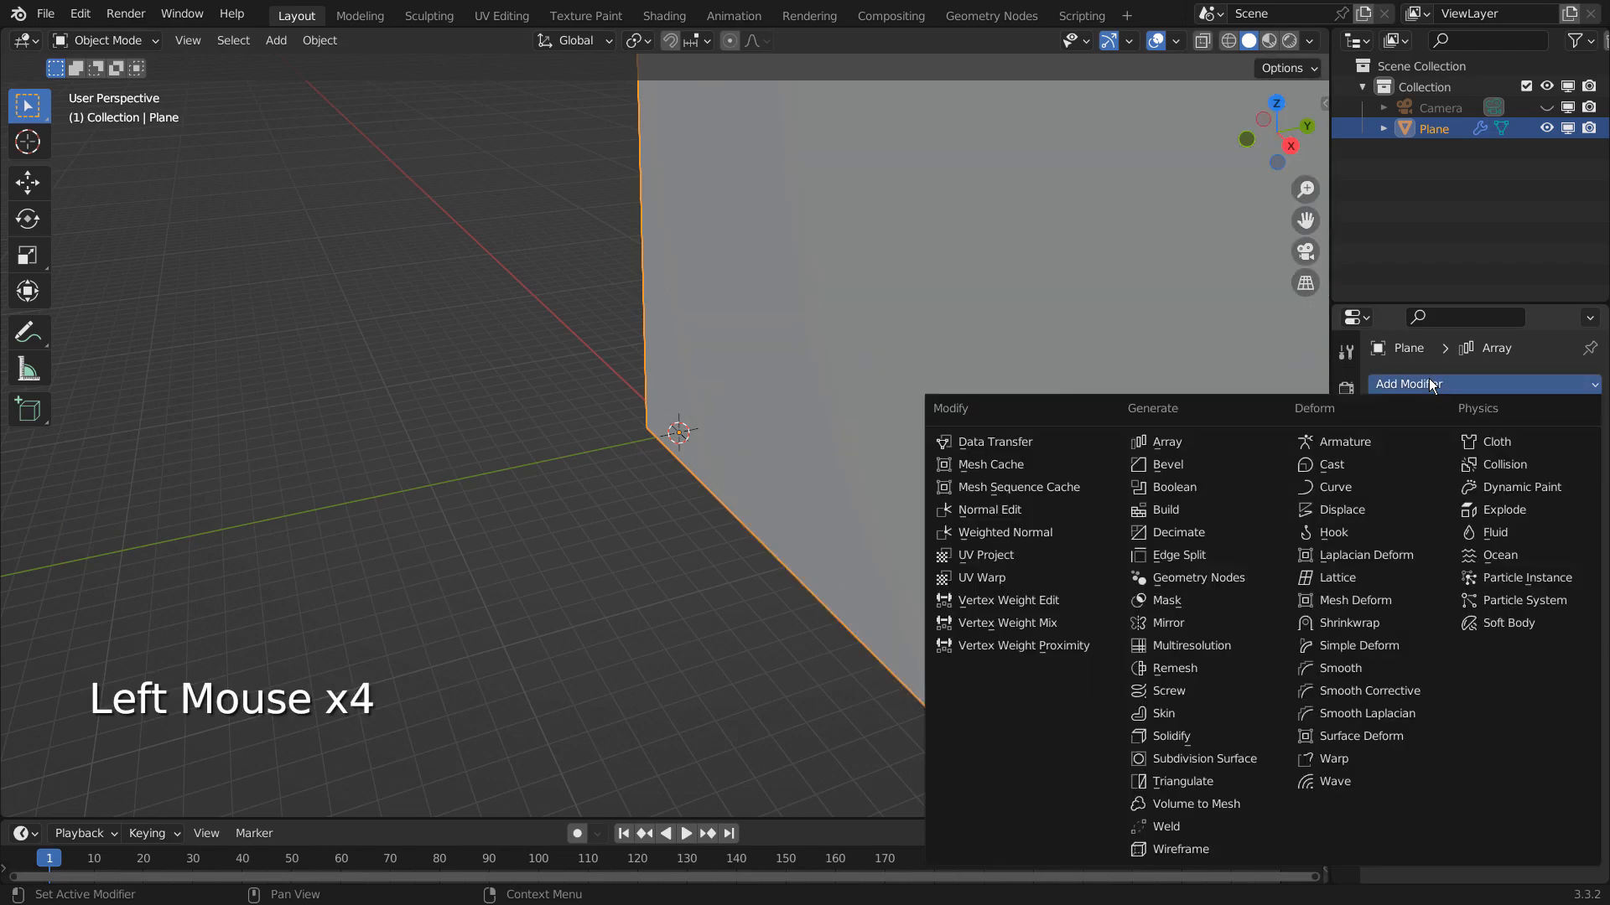
key(Escape)
Step: Set the array's relative offset factor X to 1.2 to leave gaps between the columns
shift+drag(1508, 534, 1531, 534)
click(1518, 535)
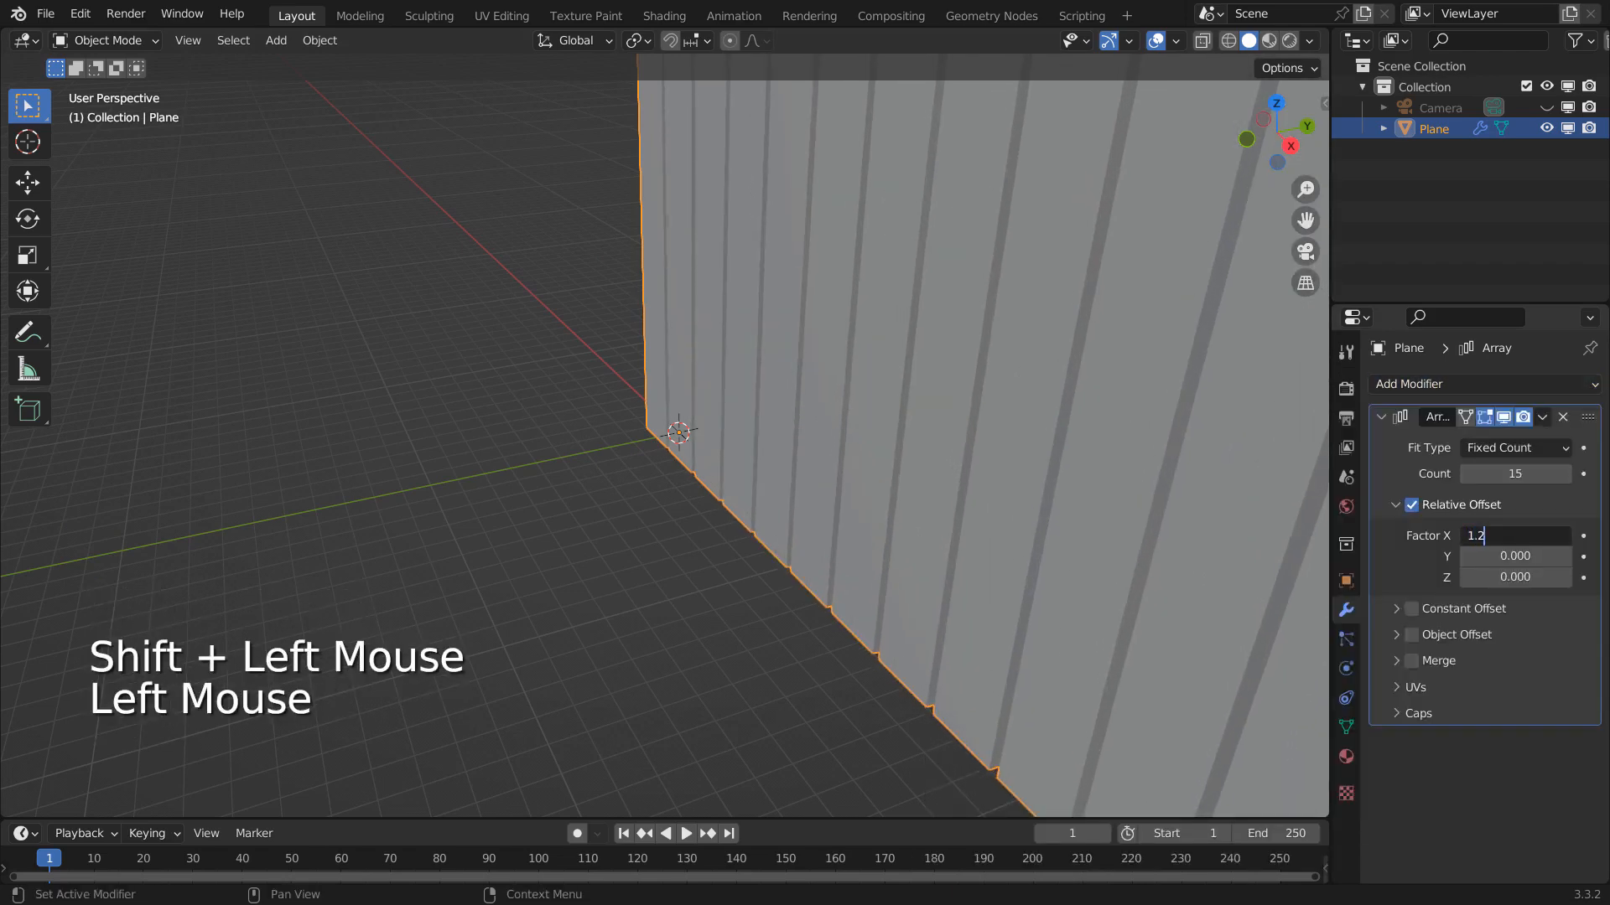
text(1.2)
key(Return)
Step: Add a second Array modifier with a count of 15 and relative offset factors of 0 in X and 1.2 in Y
click(1464, 385)
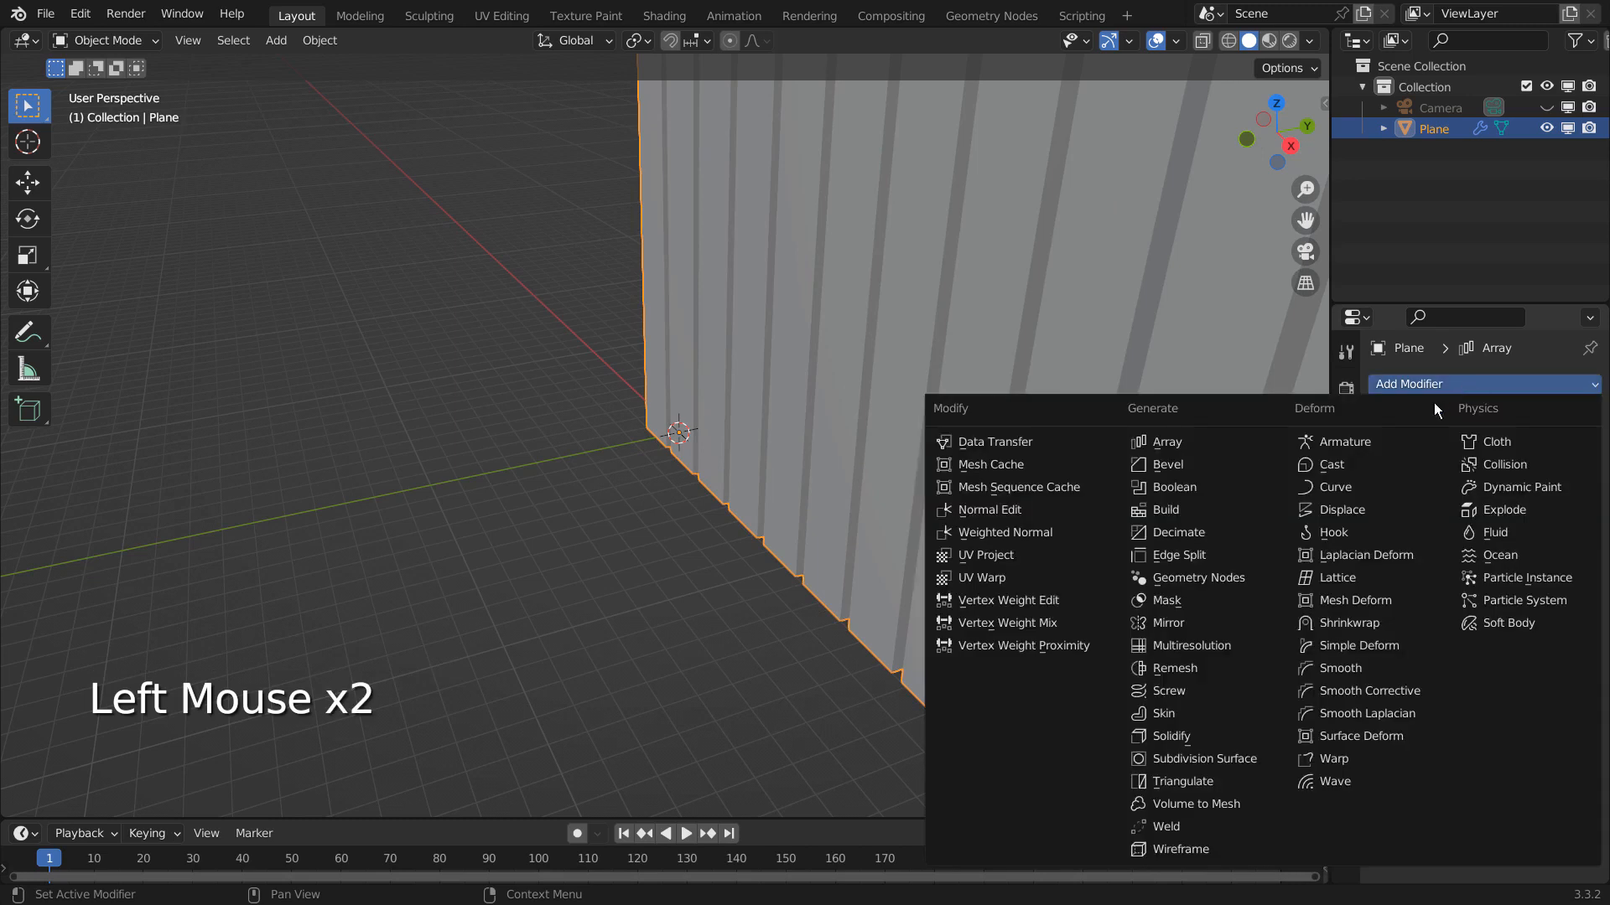
click(1219, 441)
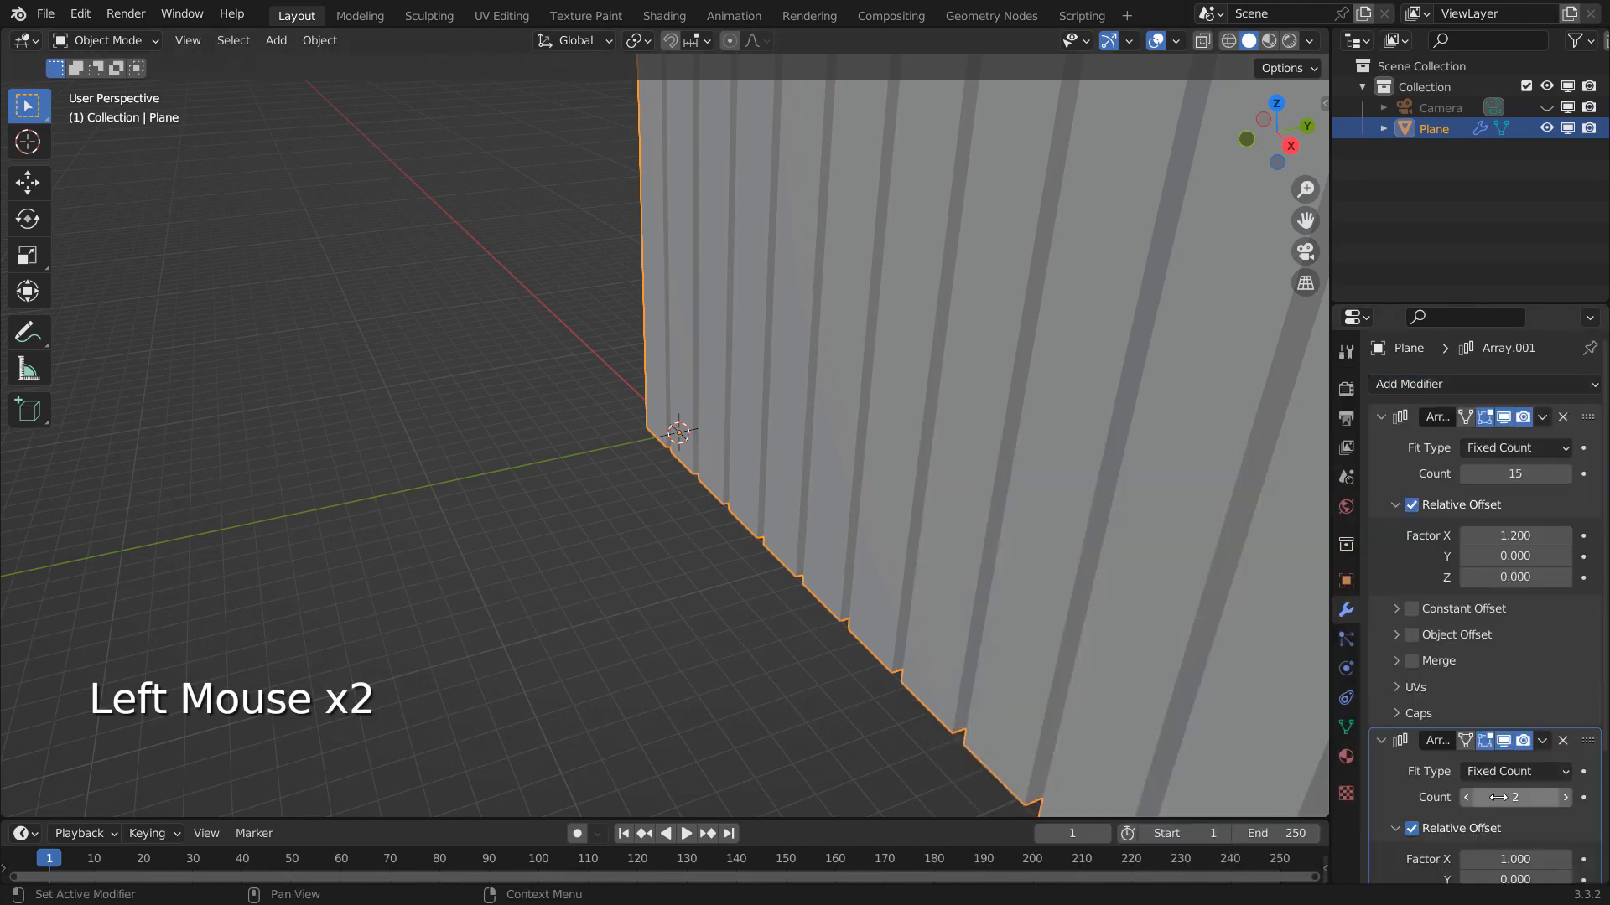
click(1505, 856)
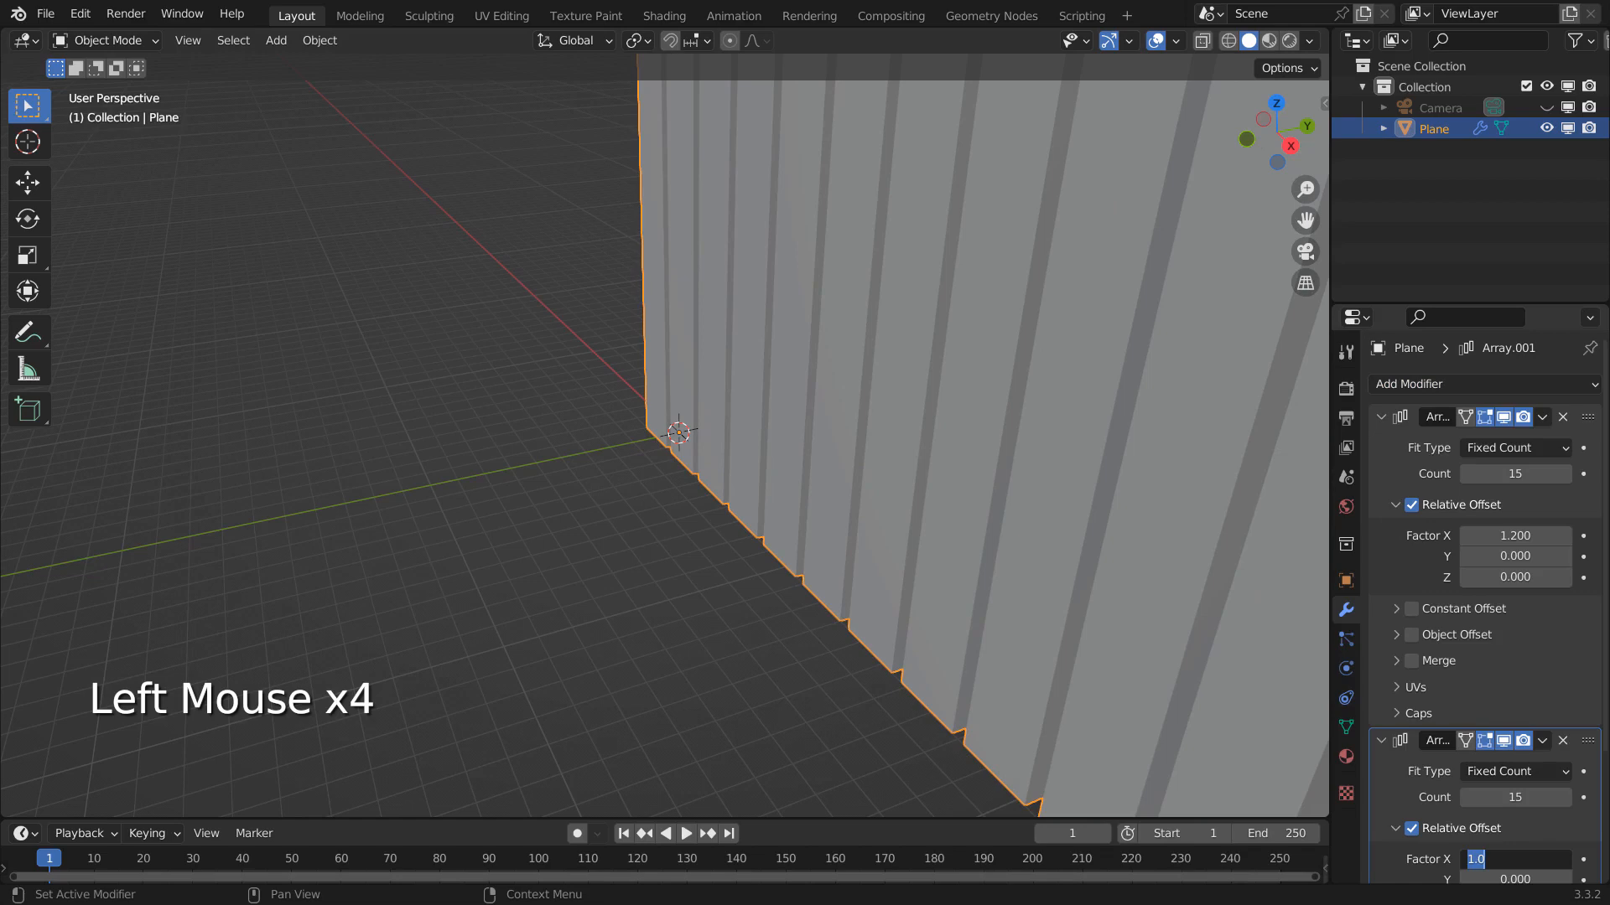
text(0)
key(Tab)
text(1.2)
key(Return)
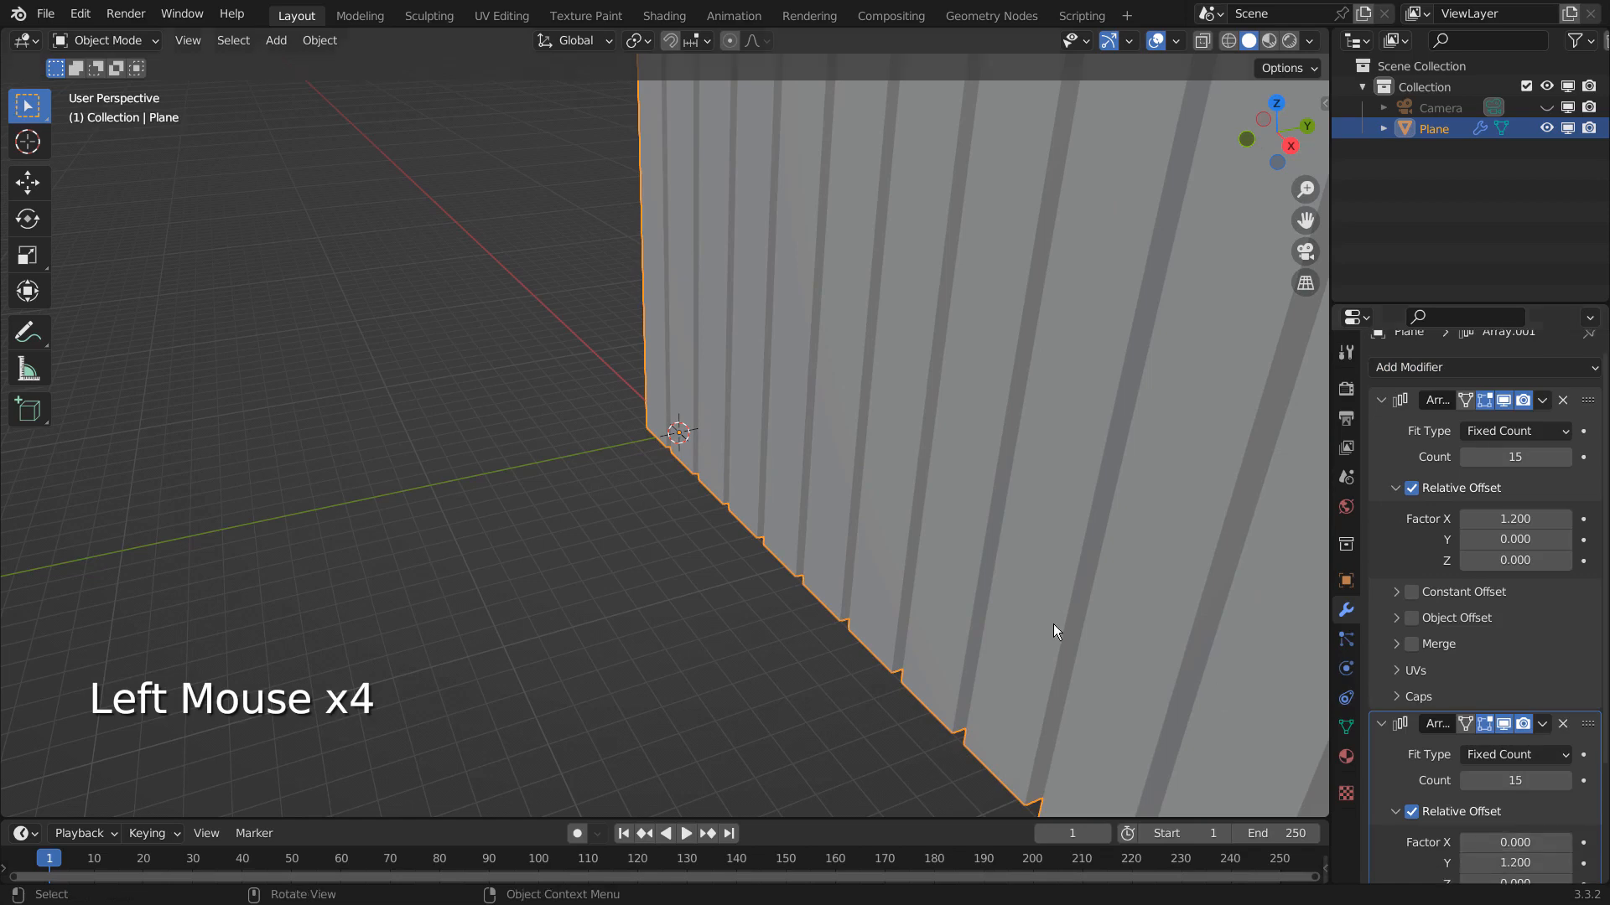
Step: Apply both Array modifiers to the grid of columns
scroll(936, 581, down, 2)
scroll(936, 582, down, 2)
middle_drag(936, 582, 945, 509)
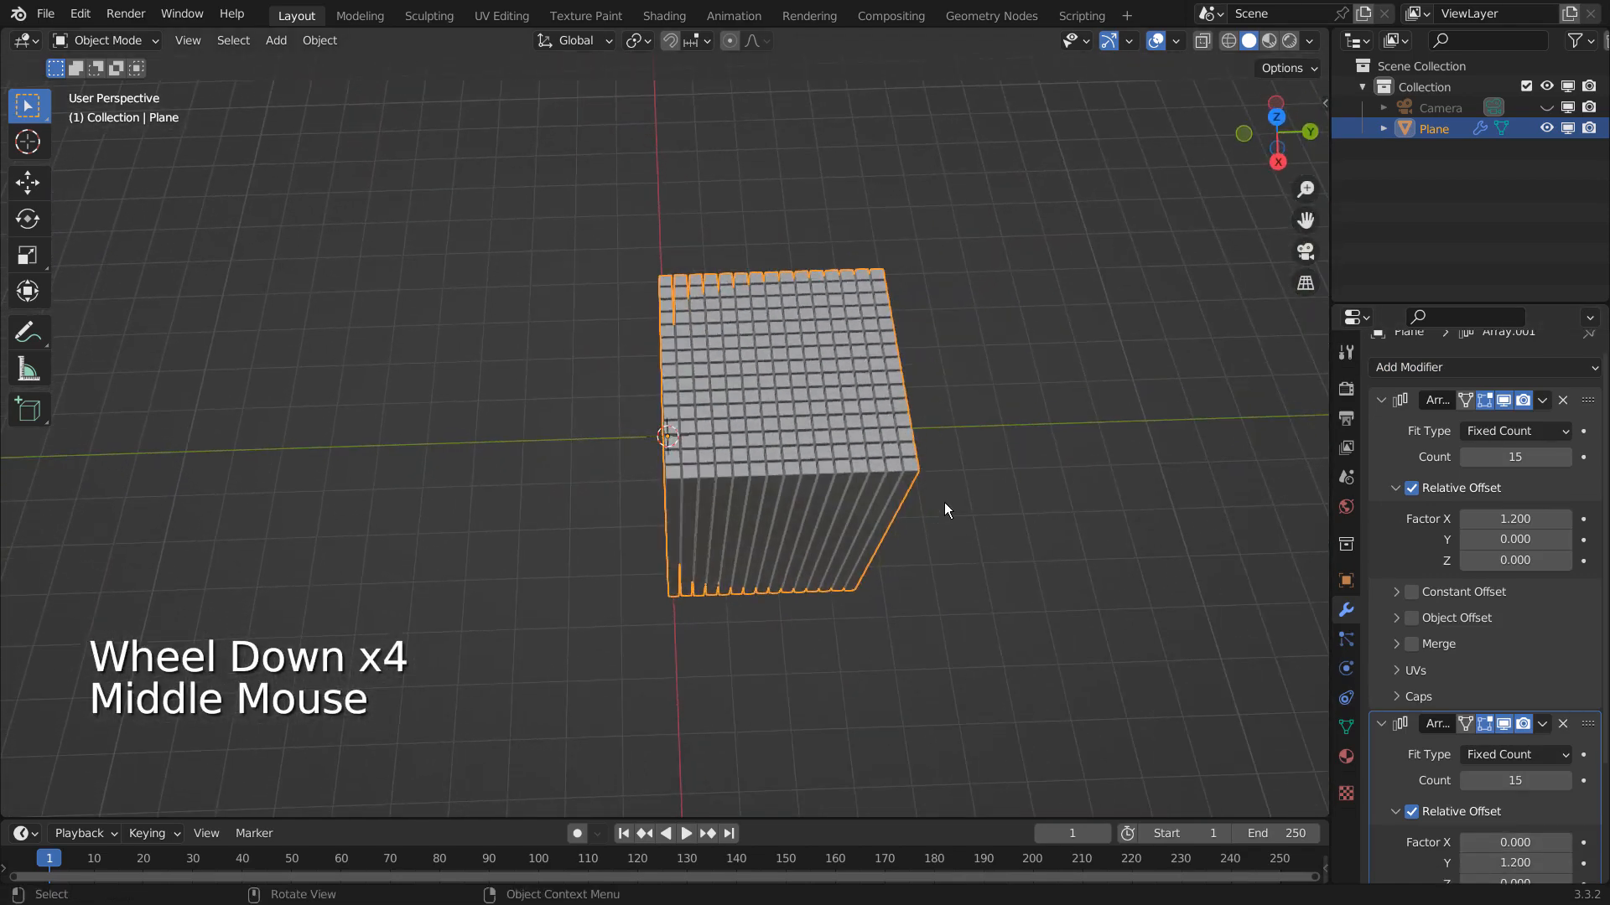
scroll(944, 510, up, 2)
shift+middle_drag(1060, 461, 817, 476)
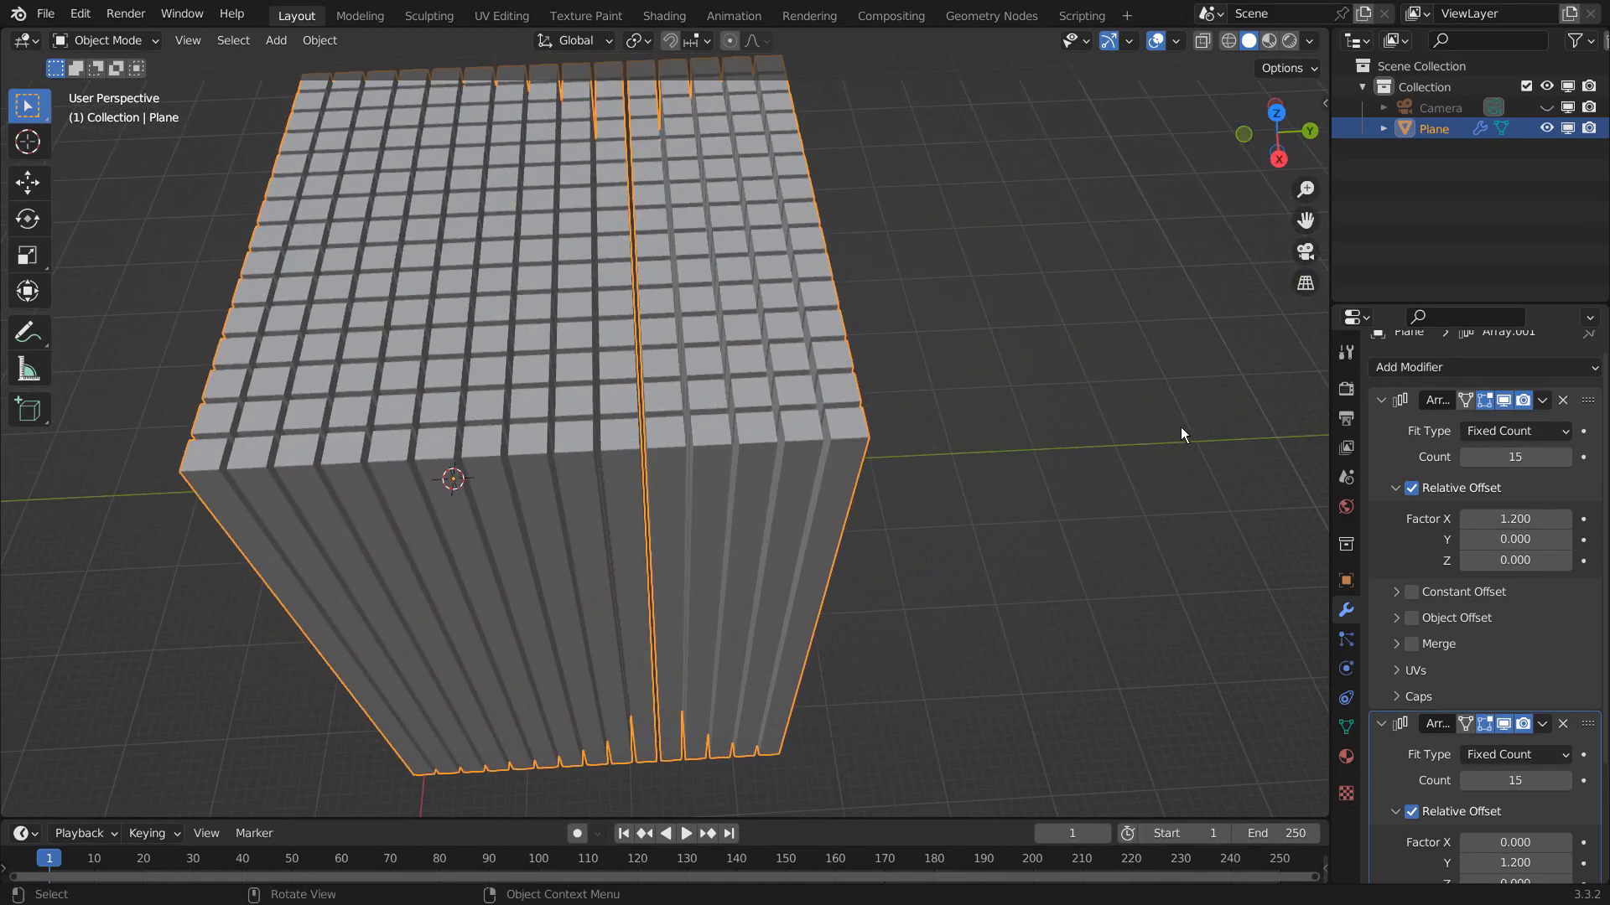
click(1396, 440)
key(ctrl+a)
key(ctrl+a)
click(743, 307)
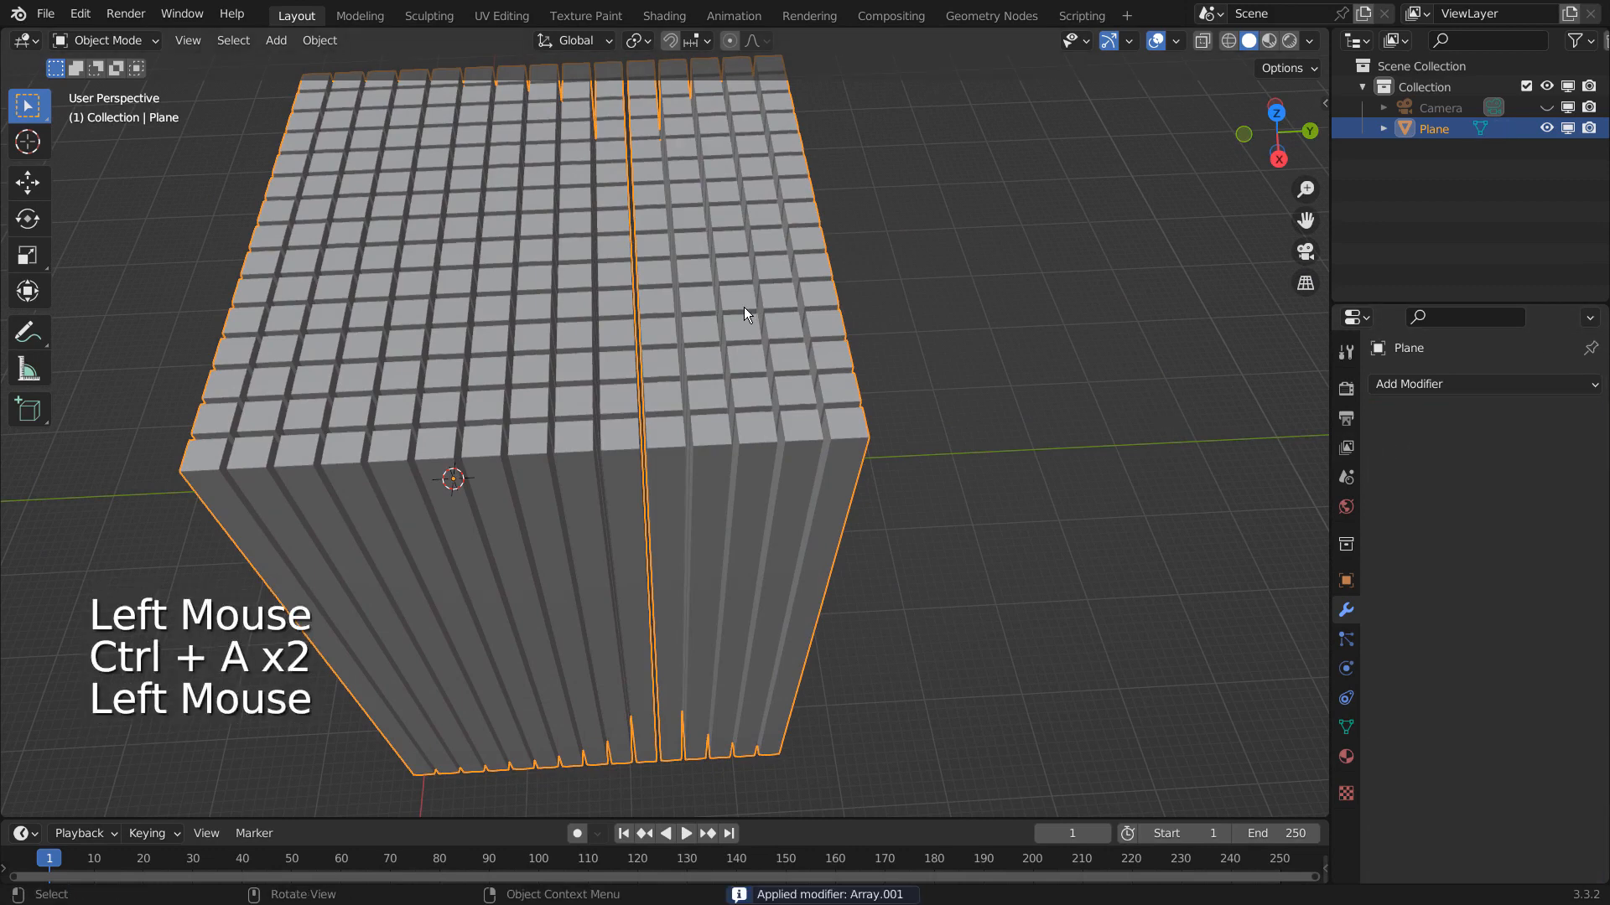
Step: Select the whole mesh in Edit Mode, separate it by loose parts into individual columns, and return to Object Mode
key(Tab)
key(3)
key(p)
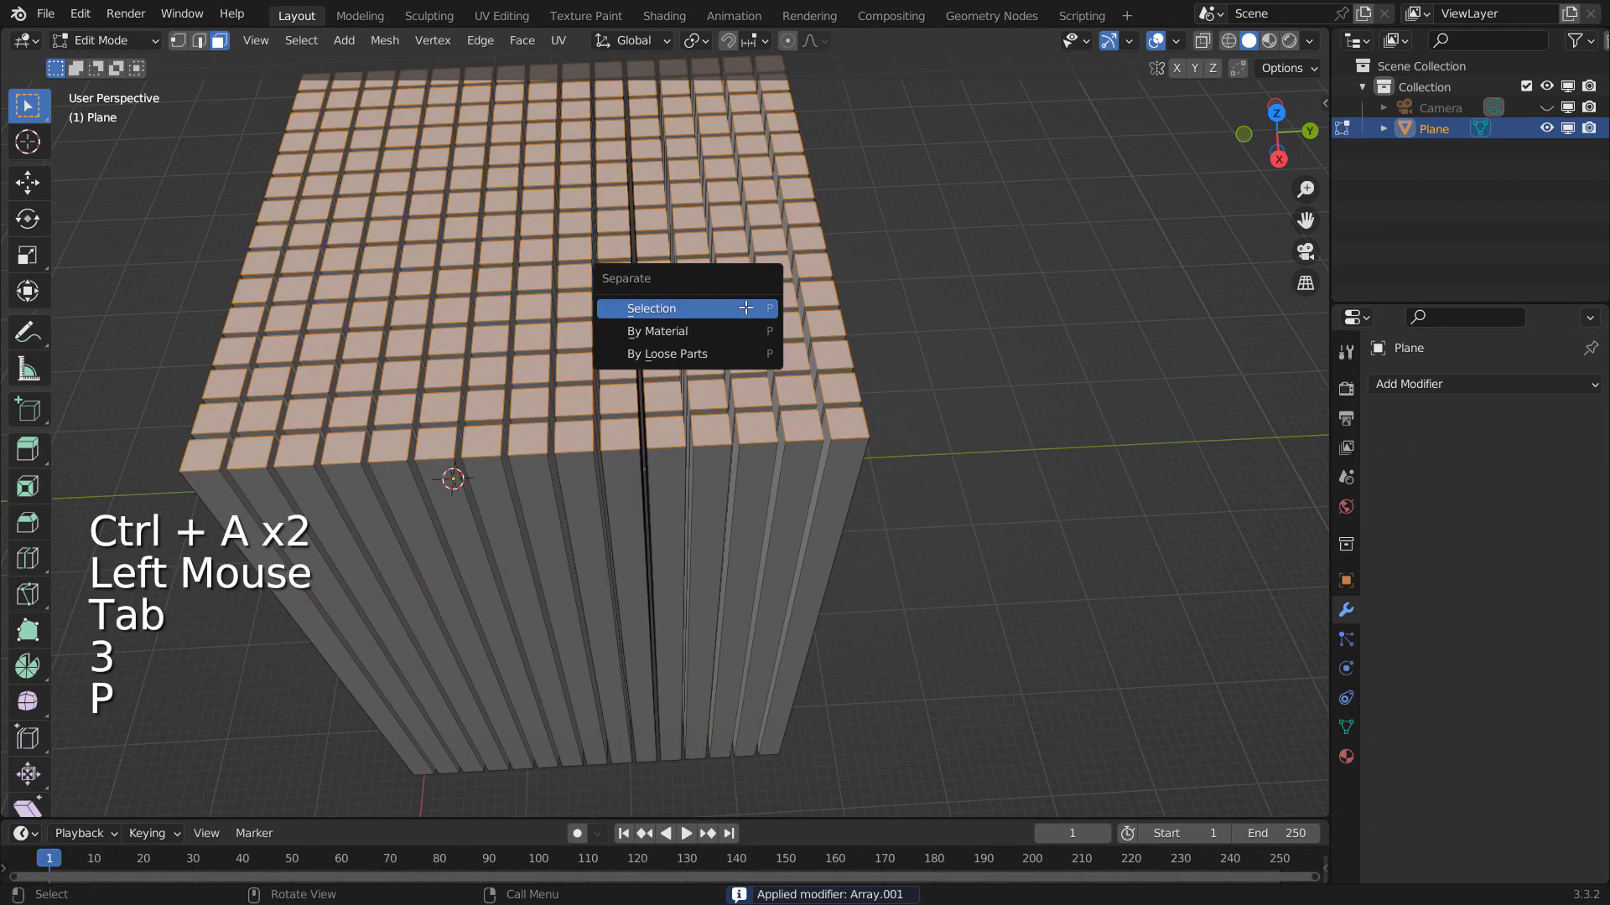
click(852, 334)
key(a)
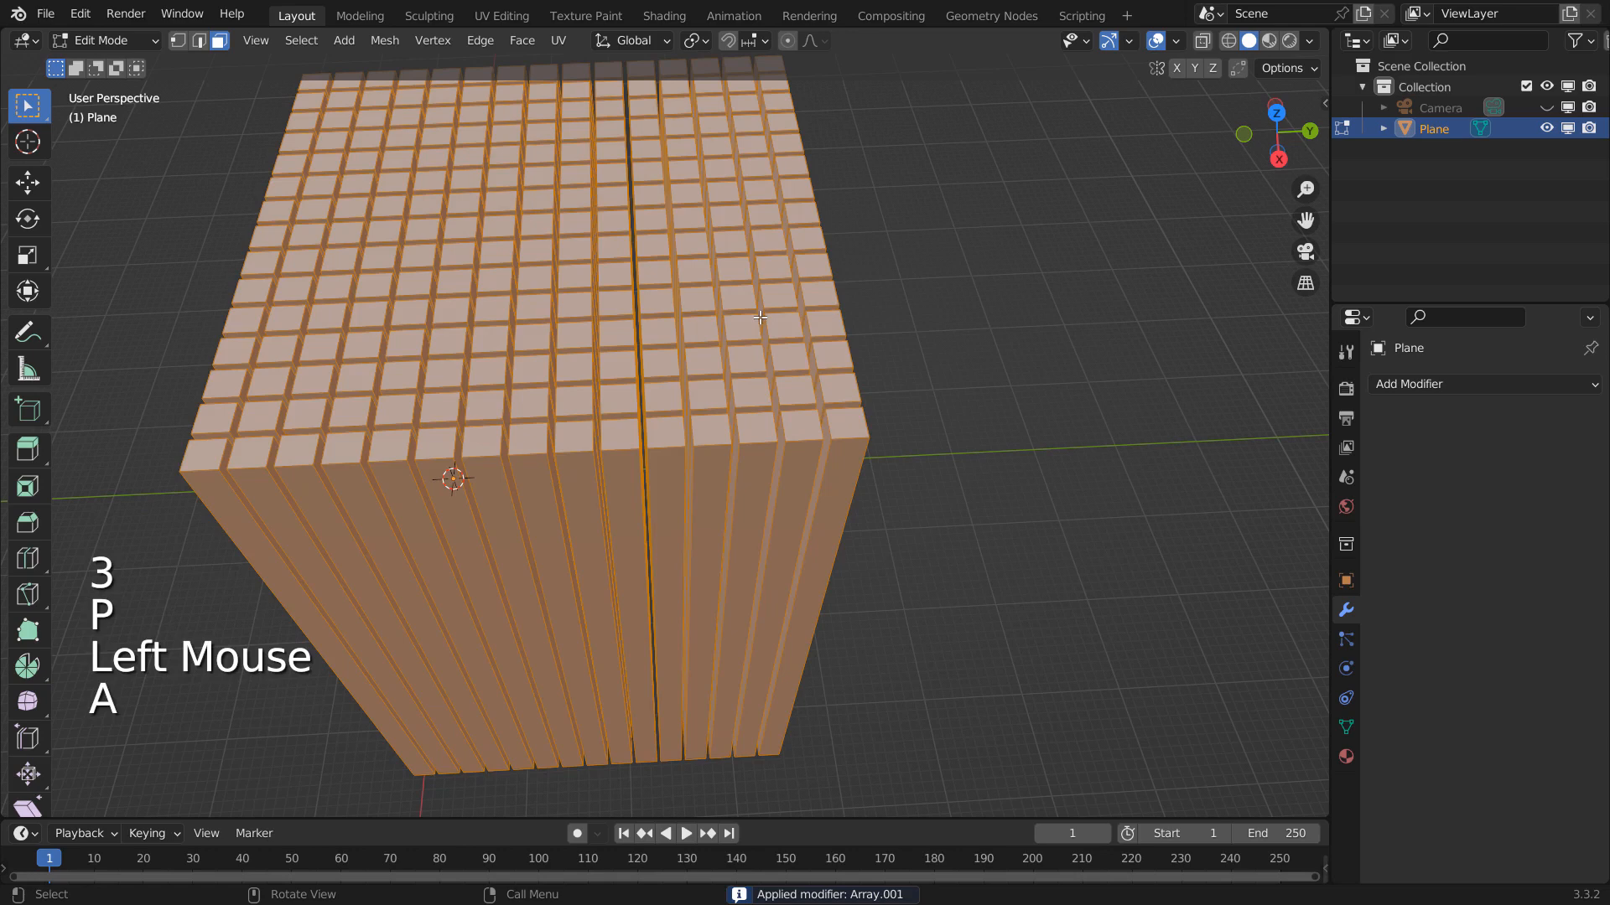
key(p)
click(740, 367)
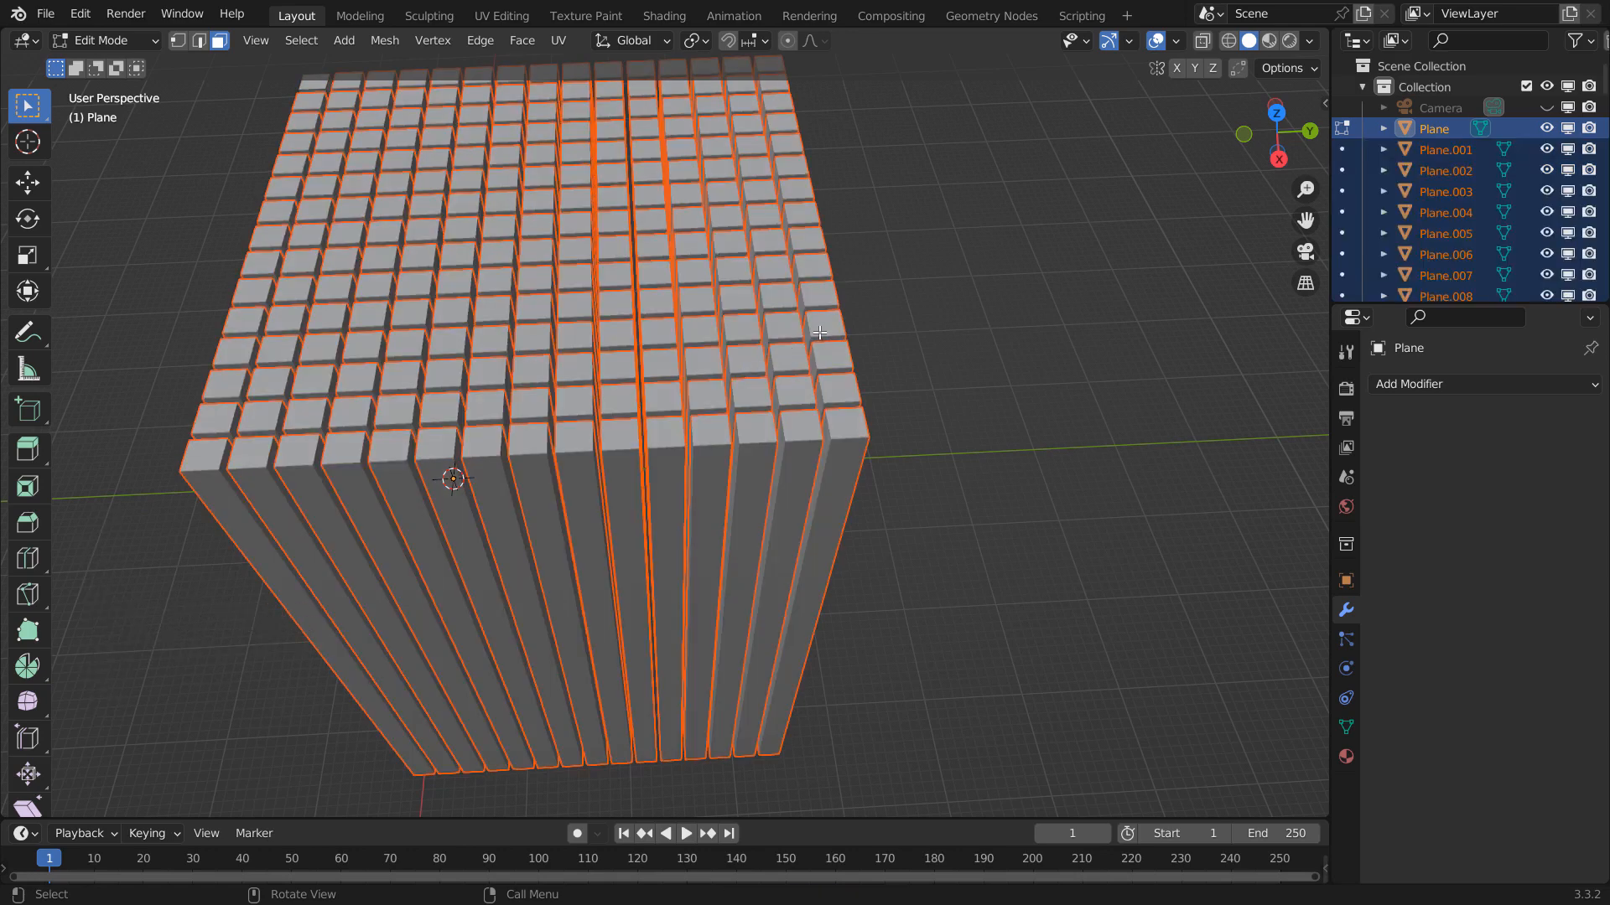
key(Tab)
Step: Move all the separated columns into a new collection named Collection 2
key(m)
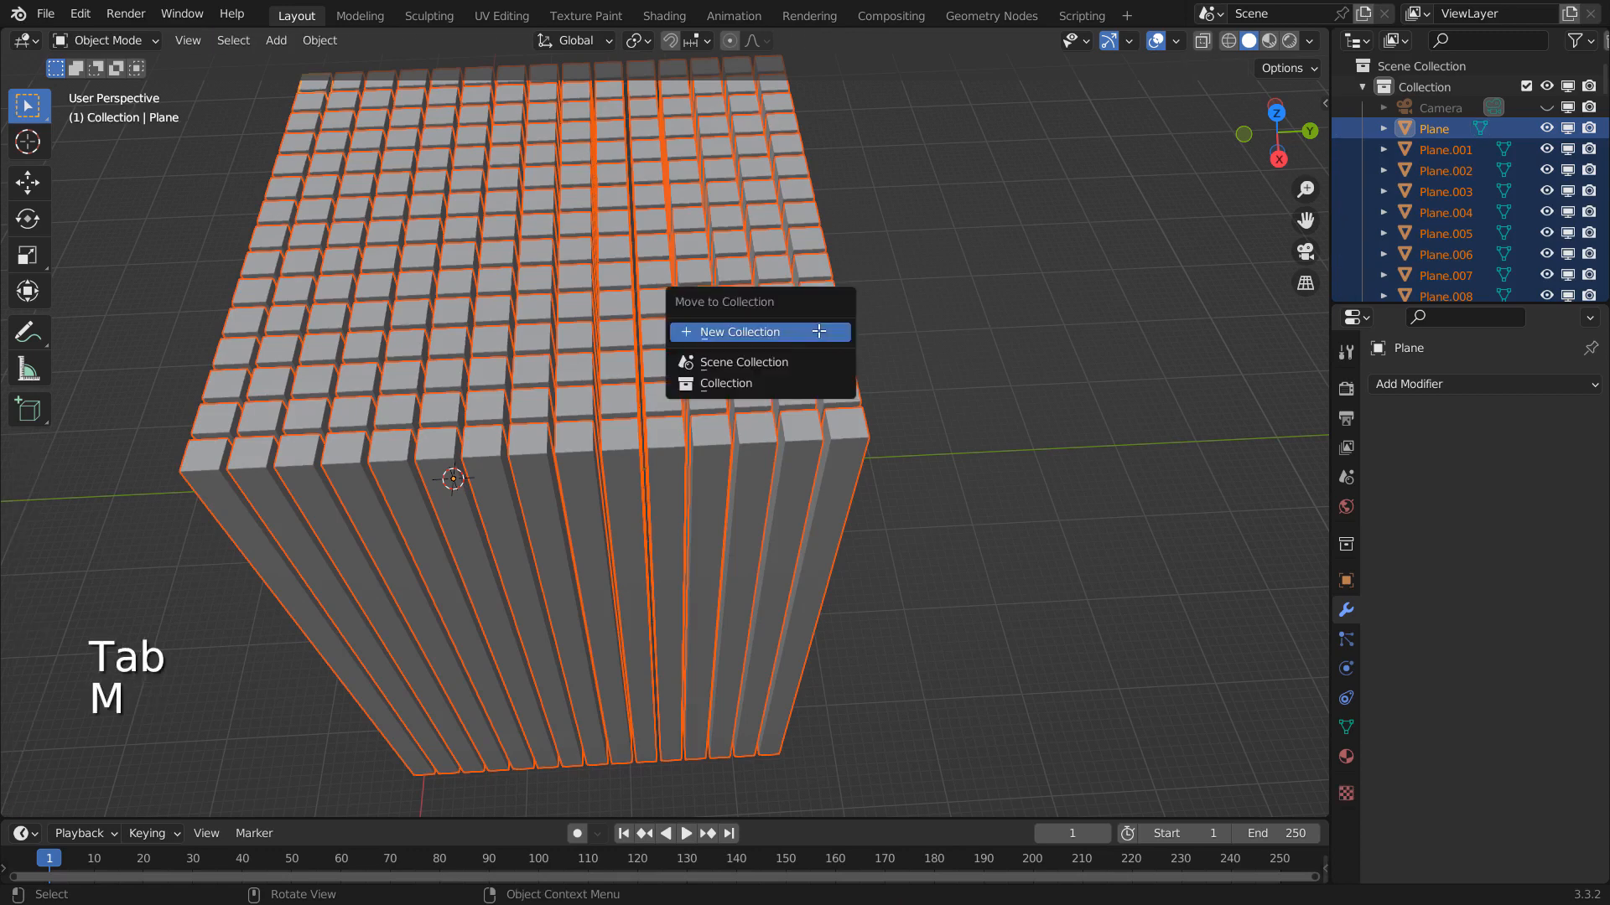
click(790, 332)
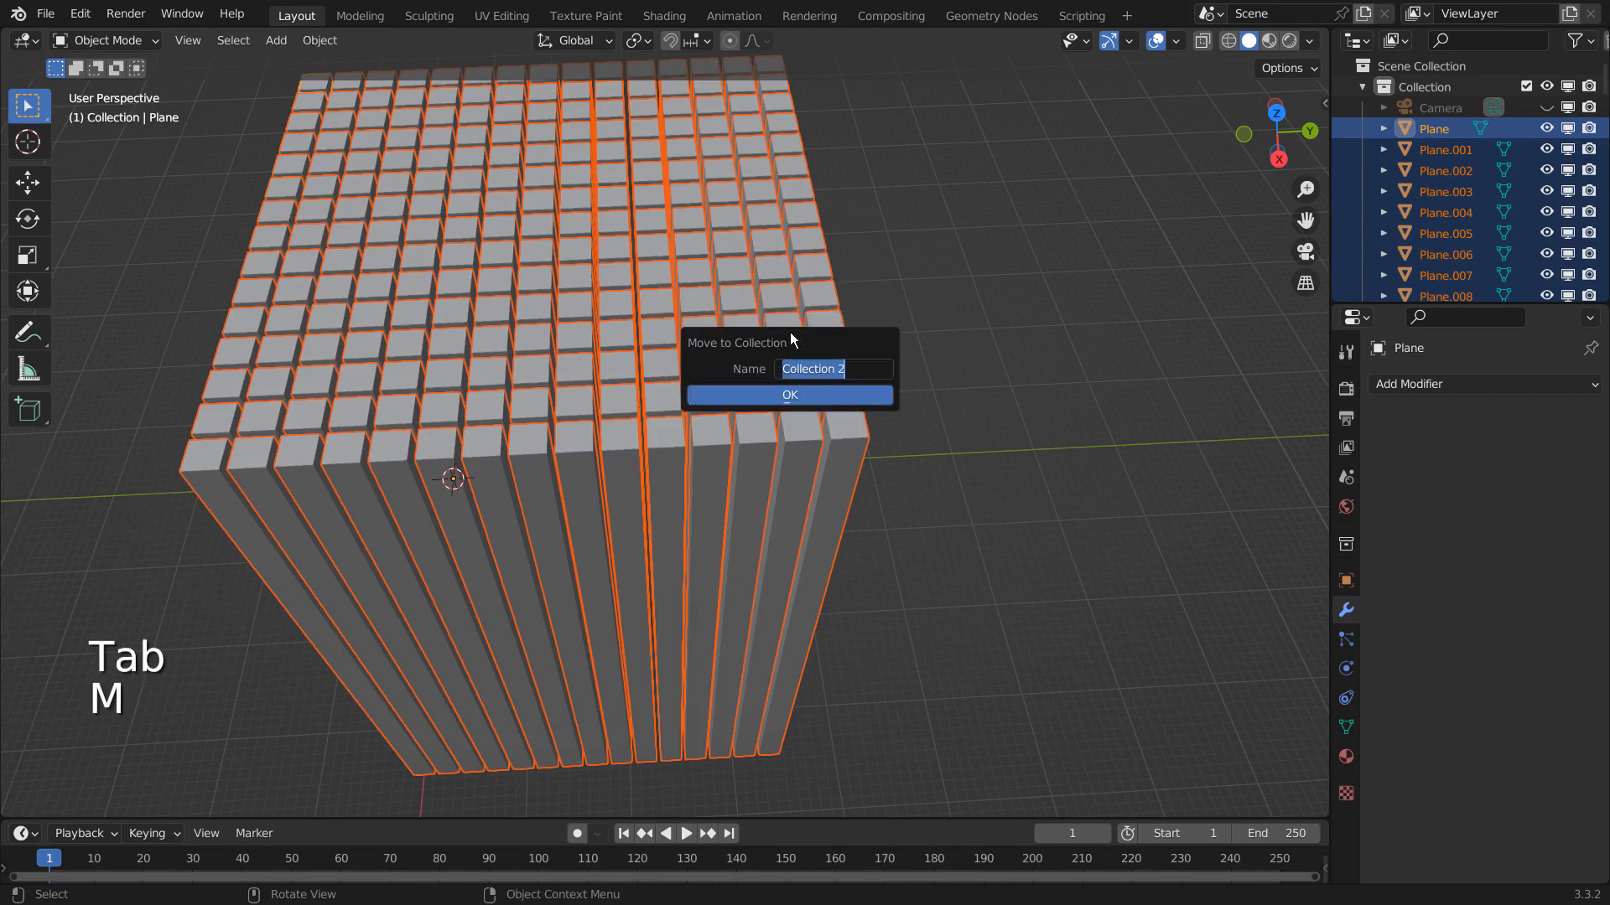
key(Return)
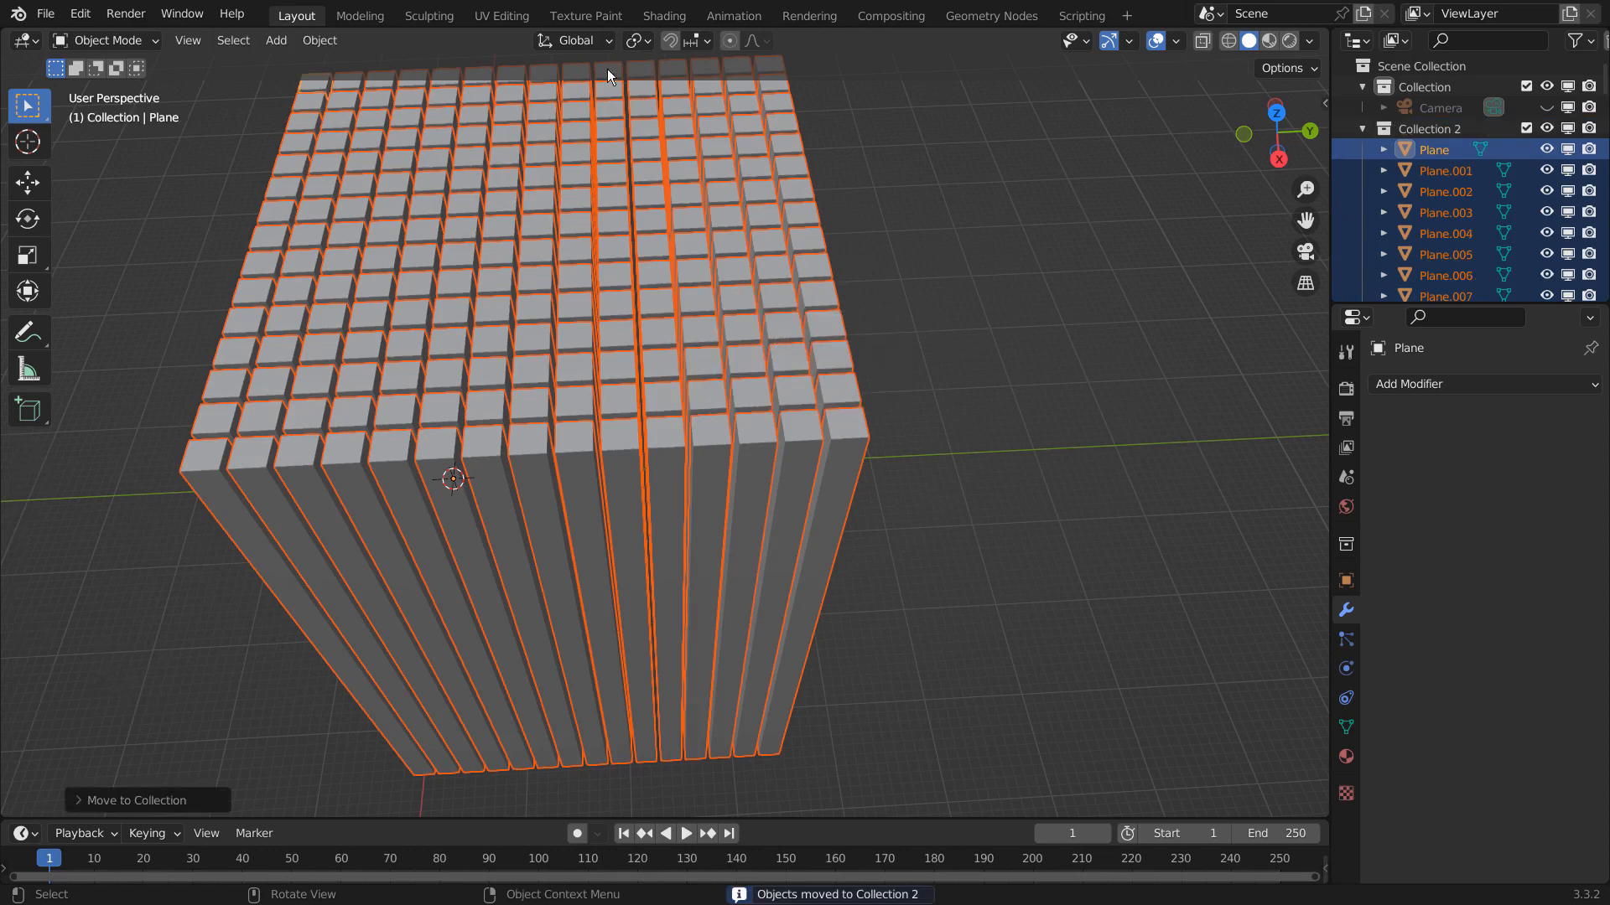
Step: Set the origin of every selected column to its own geometry
click(320, 40)
mouse_move(352, 85)
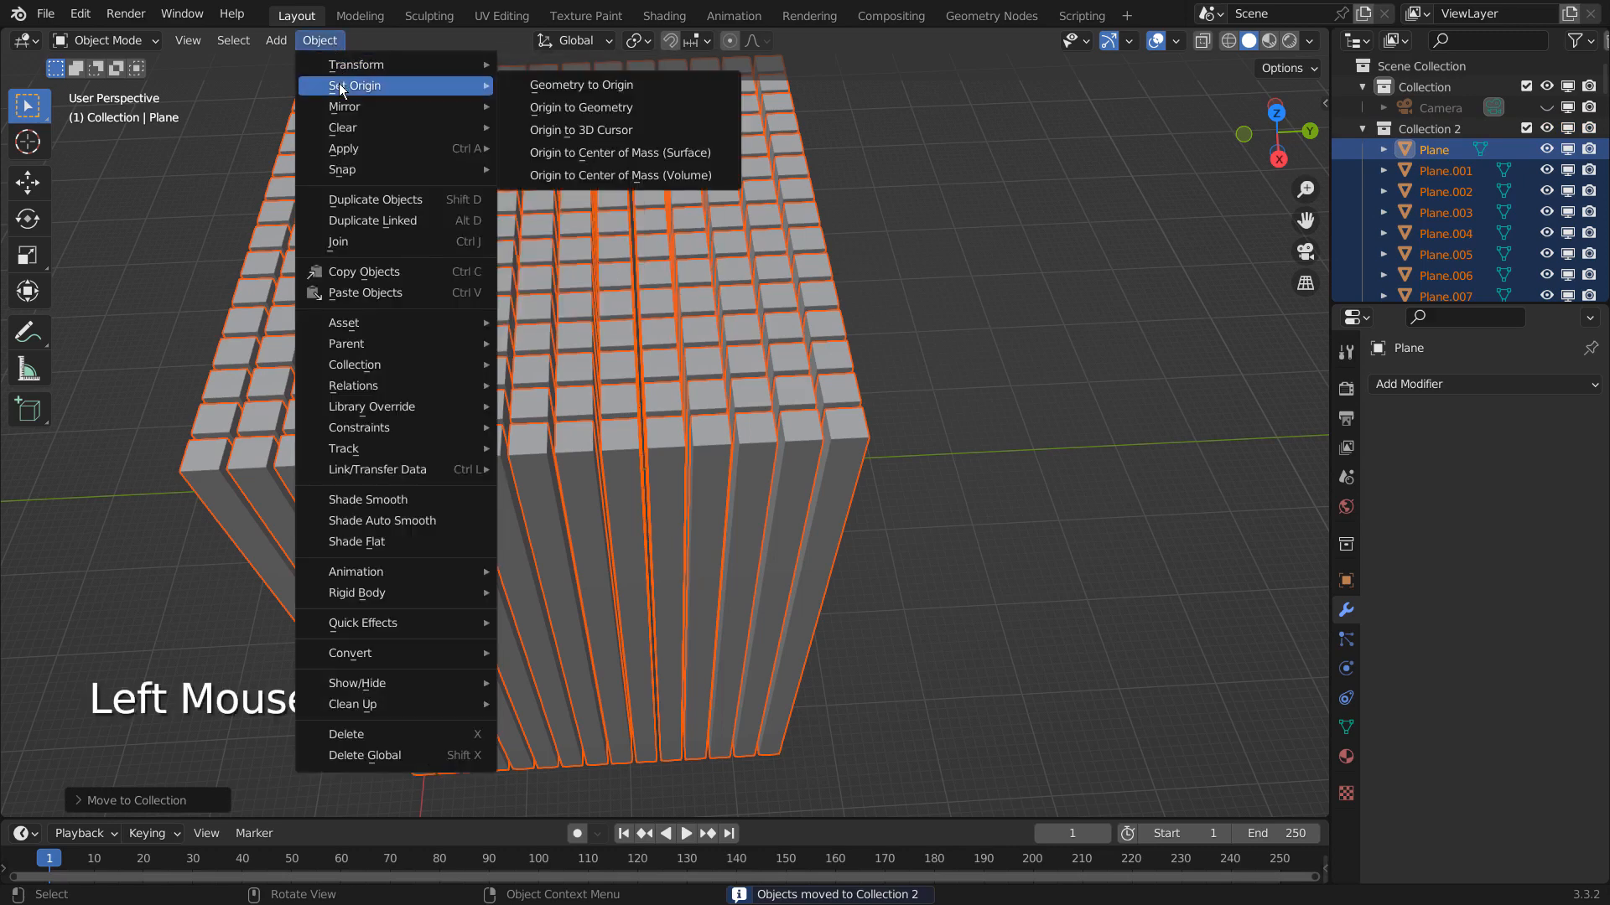
click(591, 107)
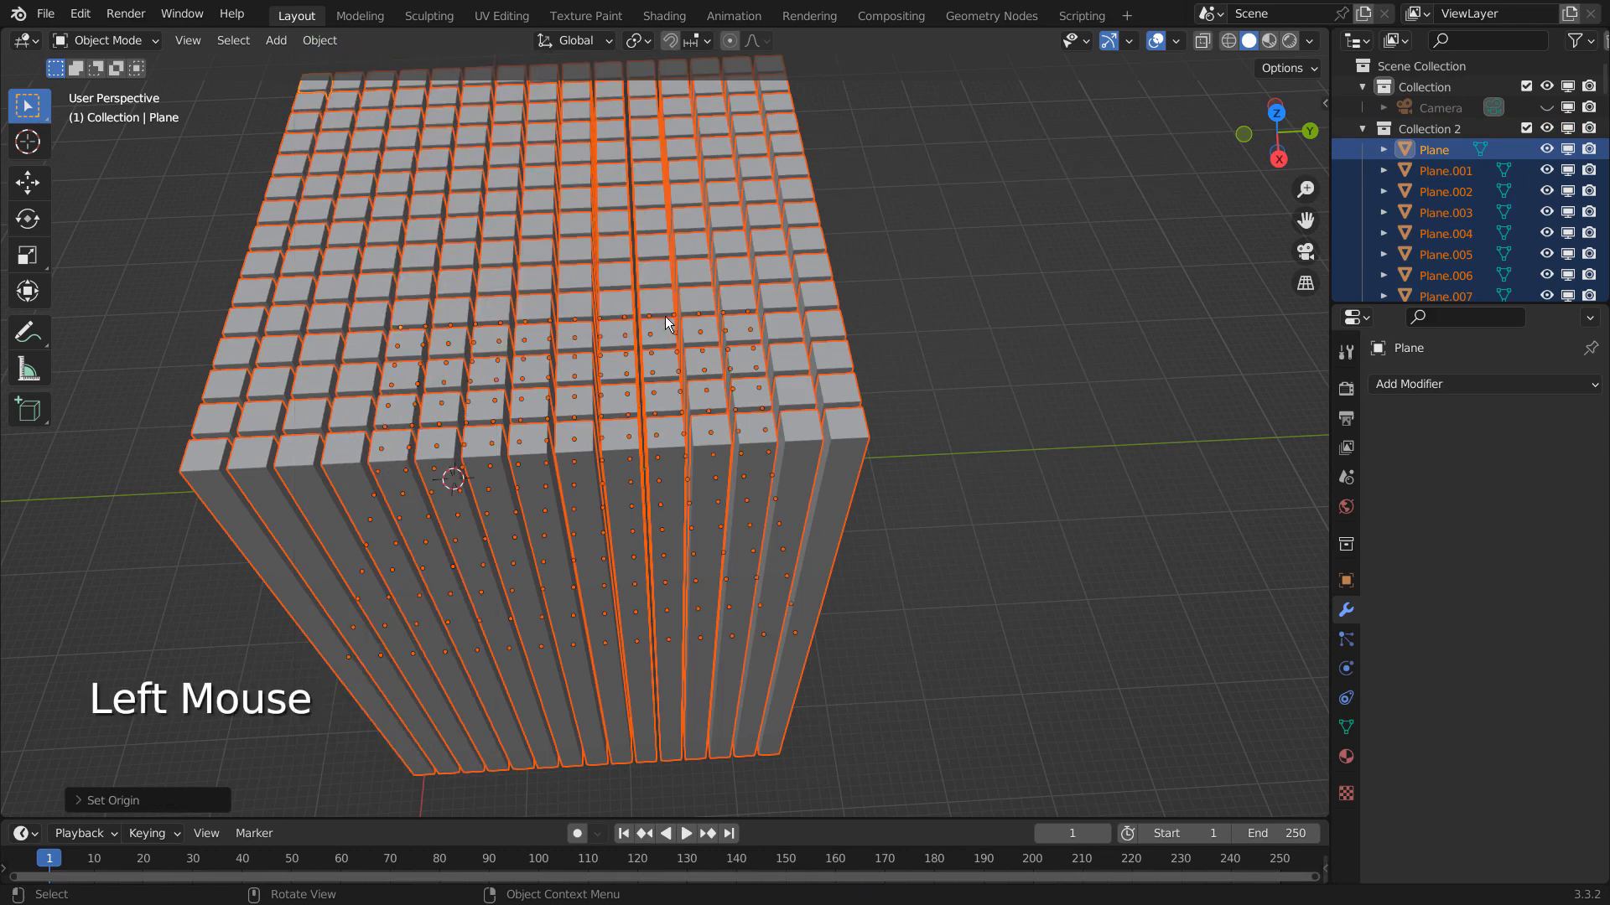
Step: Try a trackball rotation of all the separated columns and undo it
middle_drag(741, 360, 862, 361)
scroll(823, 328, down, 2)
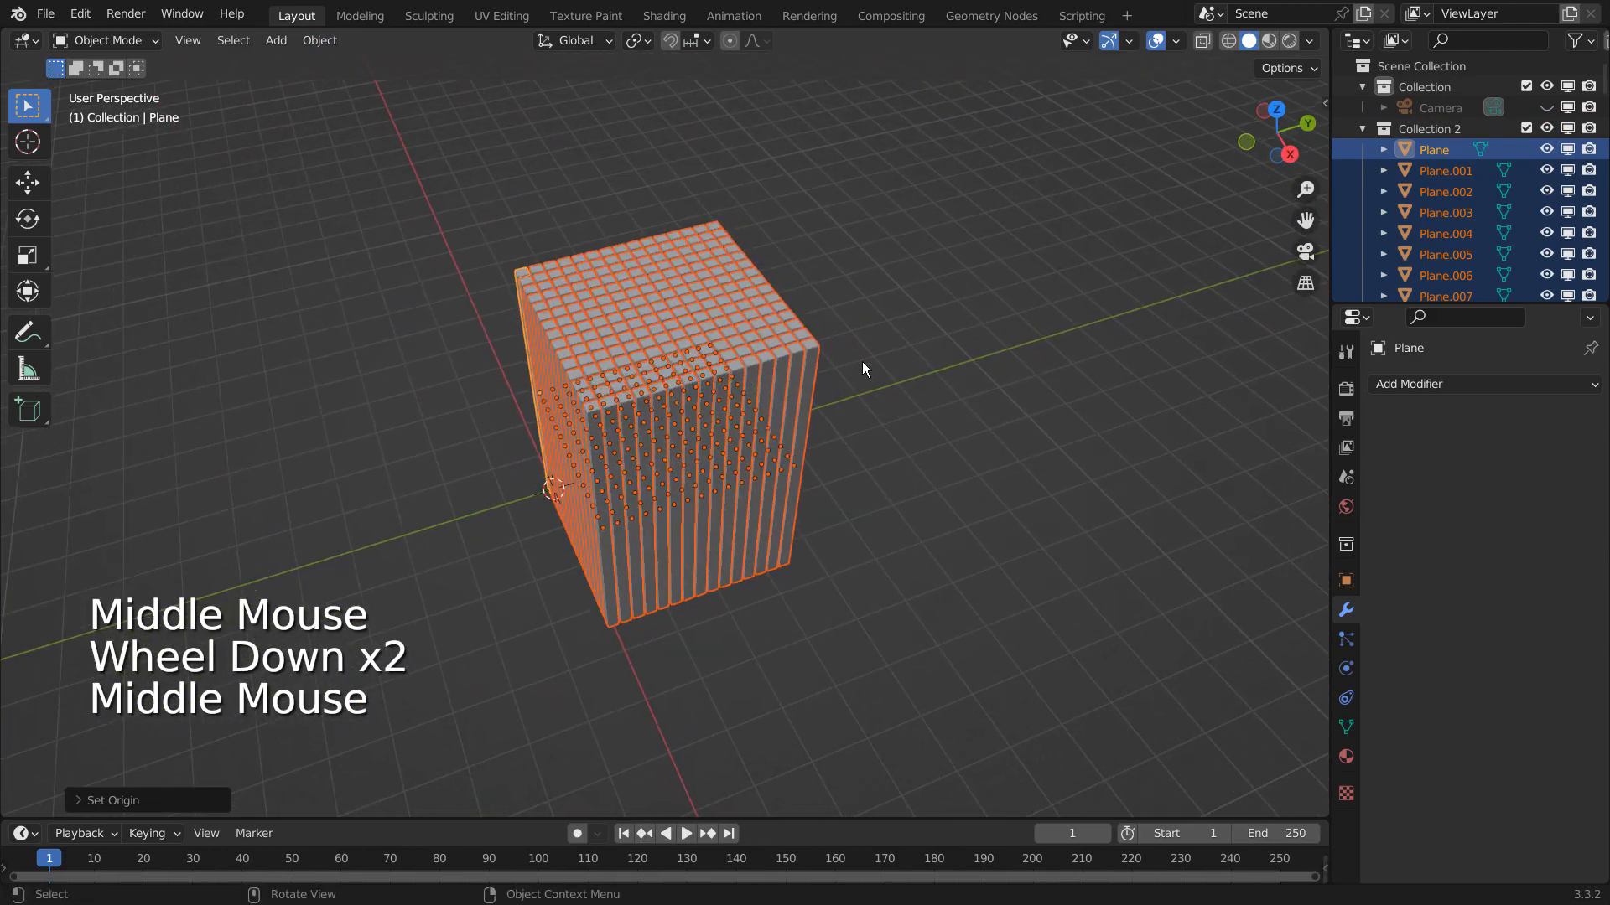
key(r)
key(r)
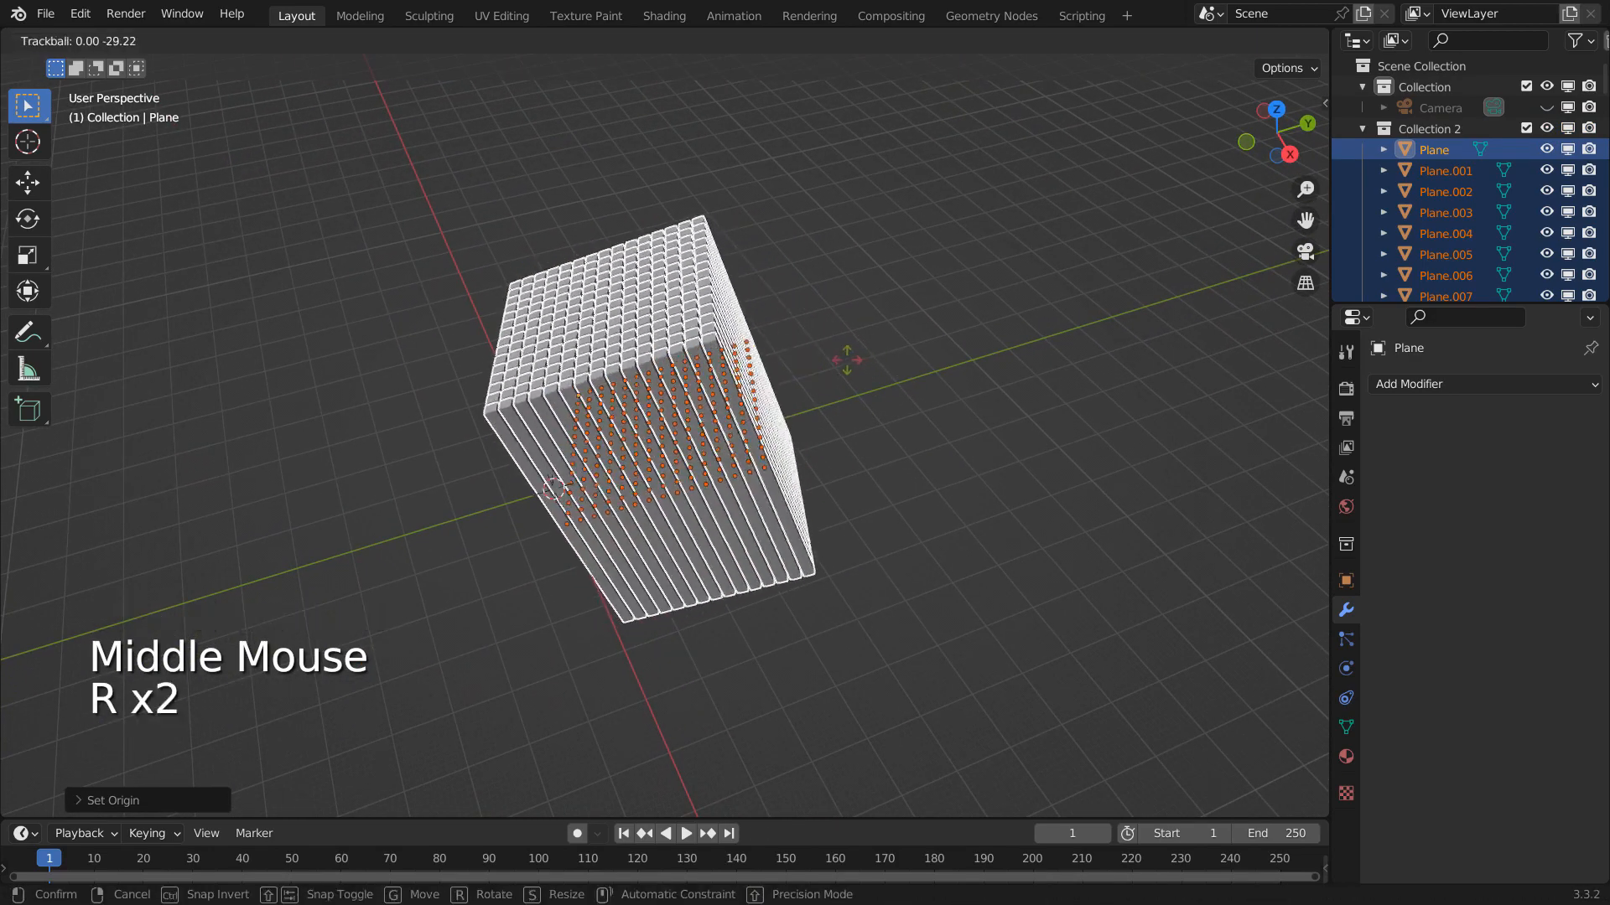
click(825, 384)
key(ctrl+z)
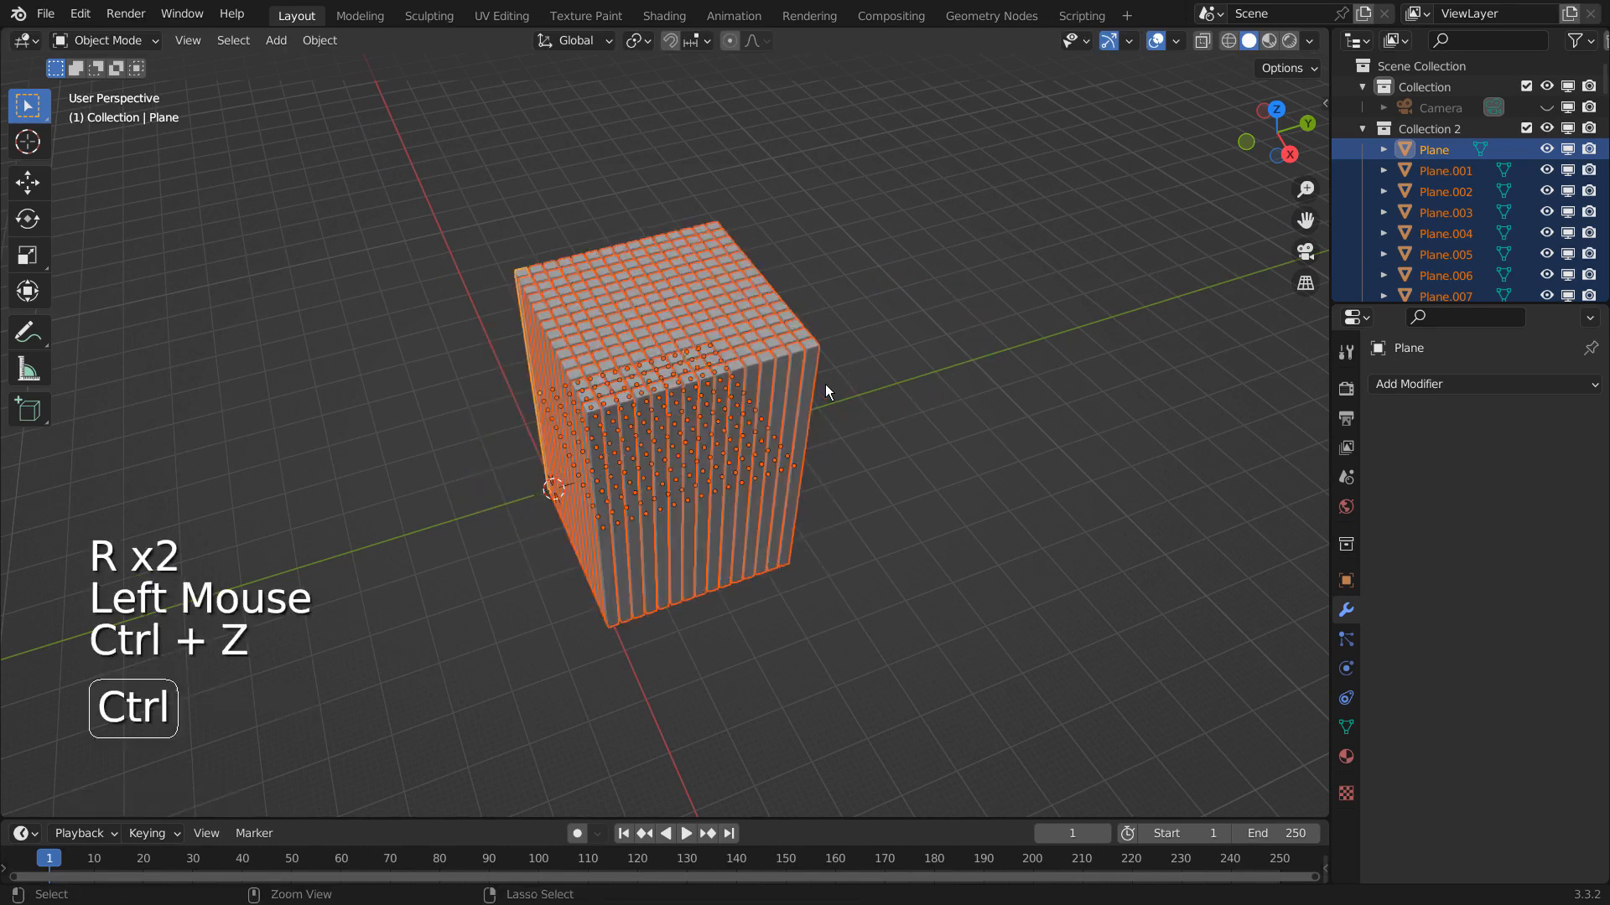
Step: Apply Randomize Transform to all the columns with rotation values of -12° in X, -10° in Y and 82° in Z
click(325, 40)
mouse_move(339, 86)
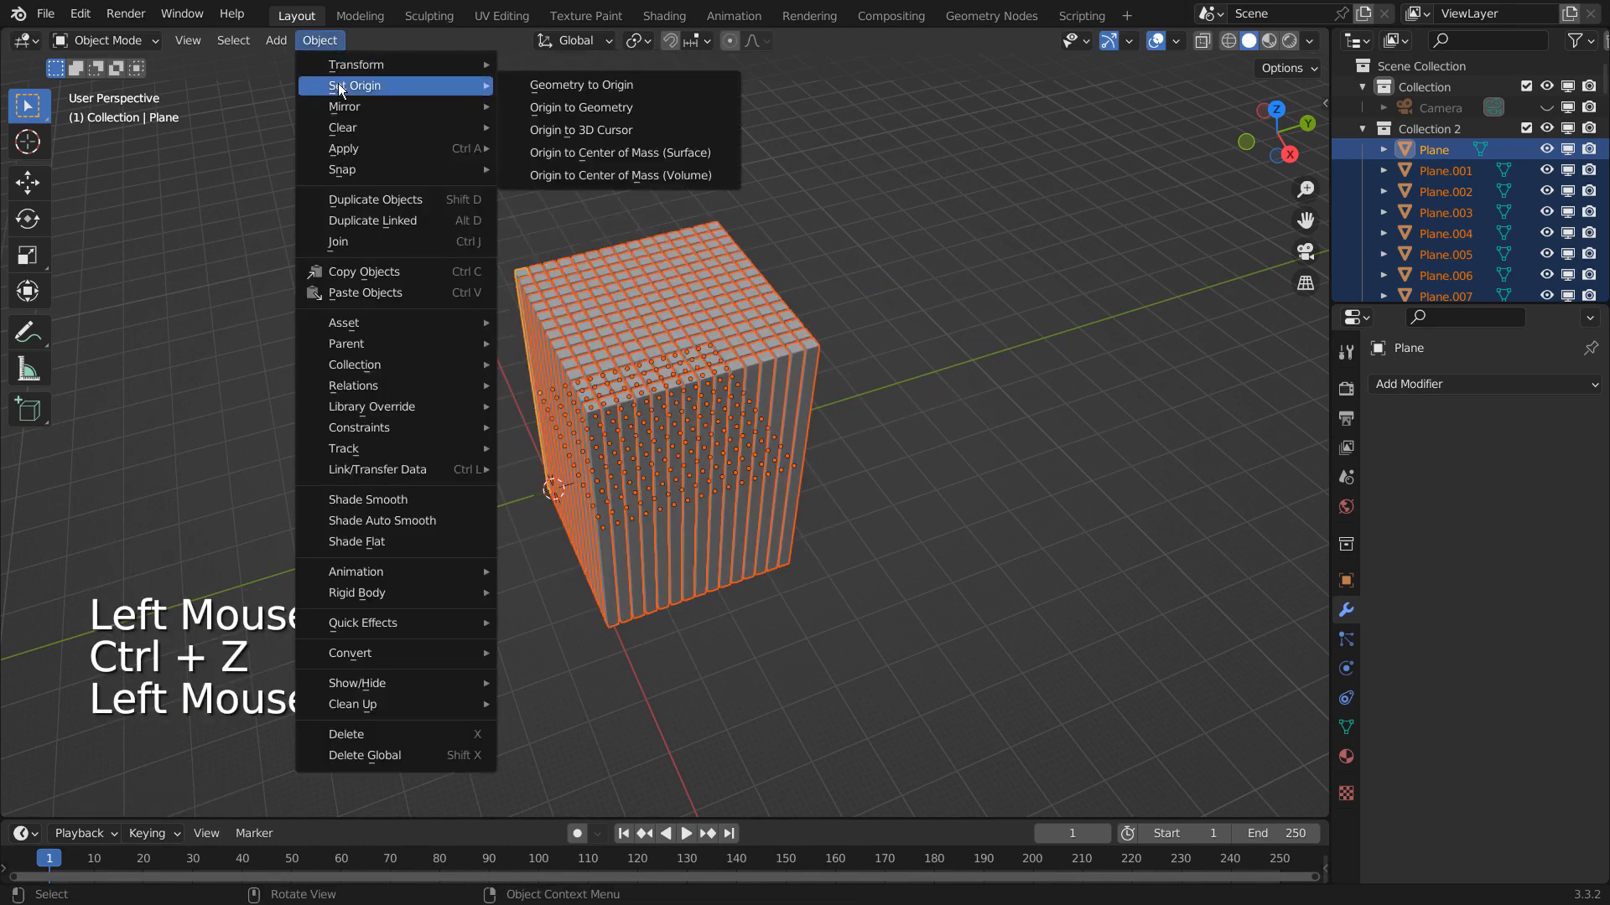
mouse_move(377, 65)
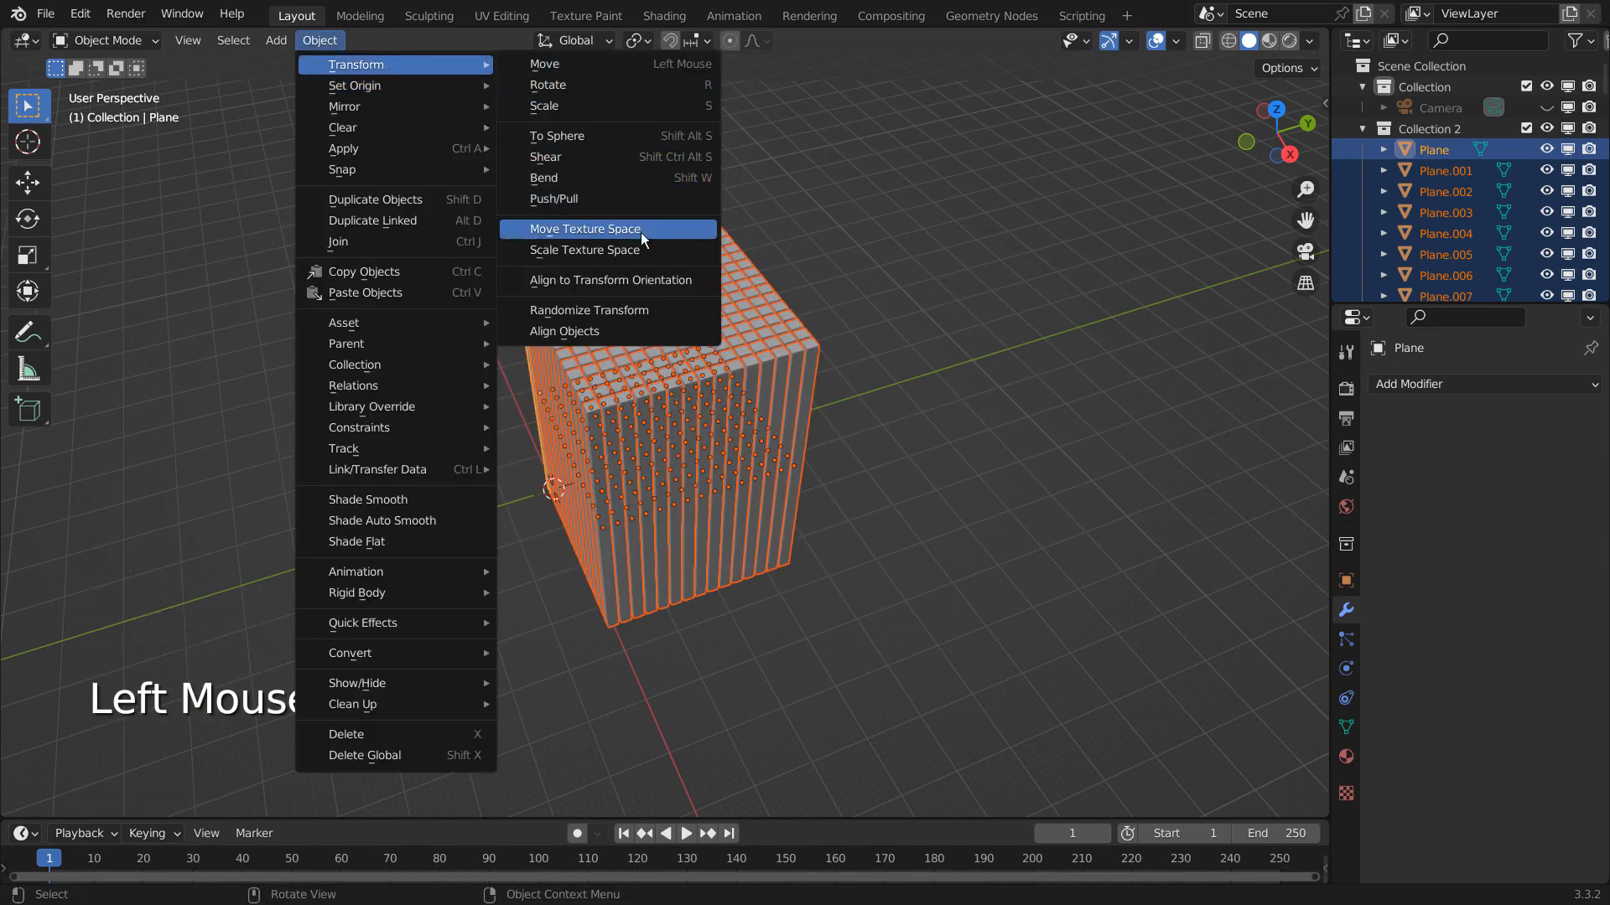
click(632, 309)
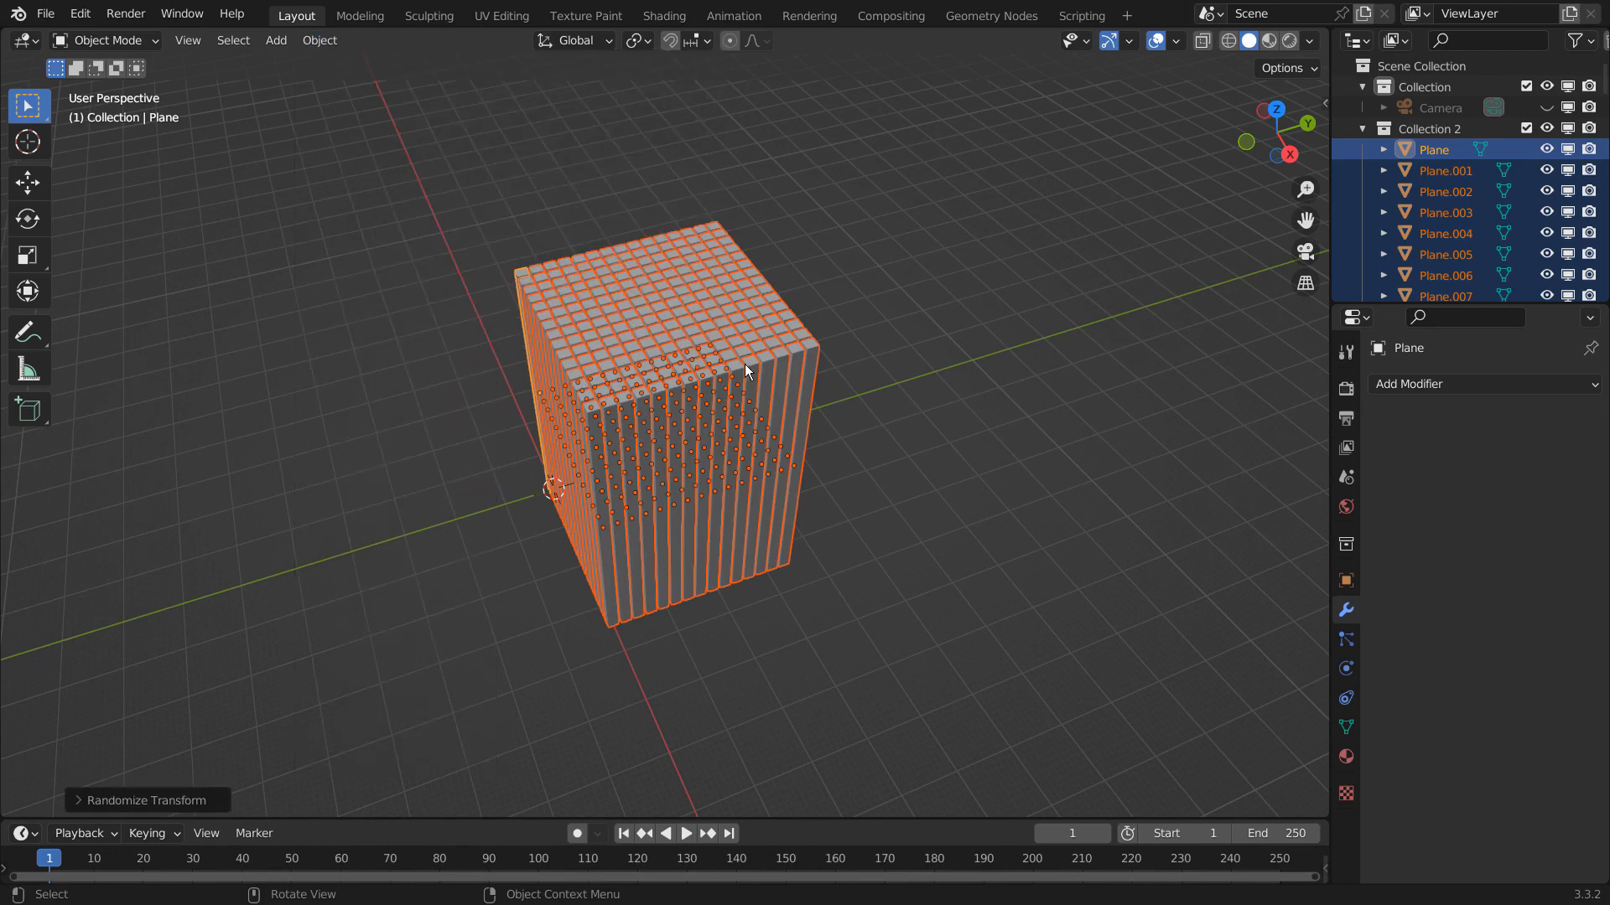
click(163, 800)
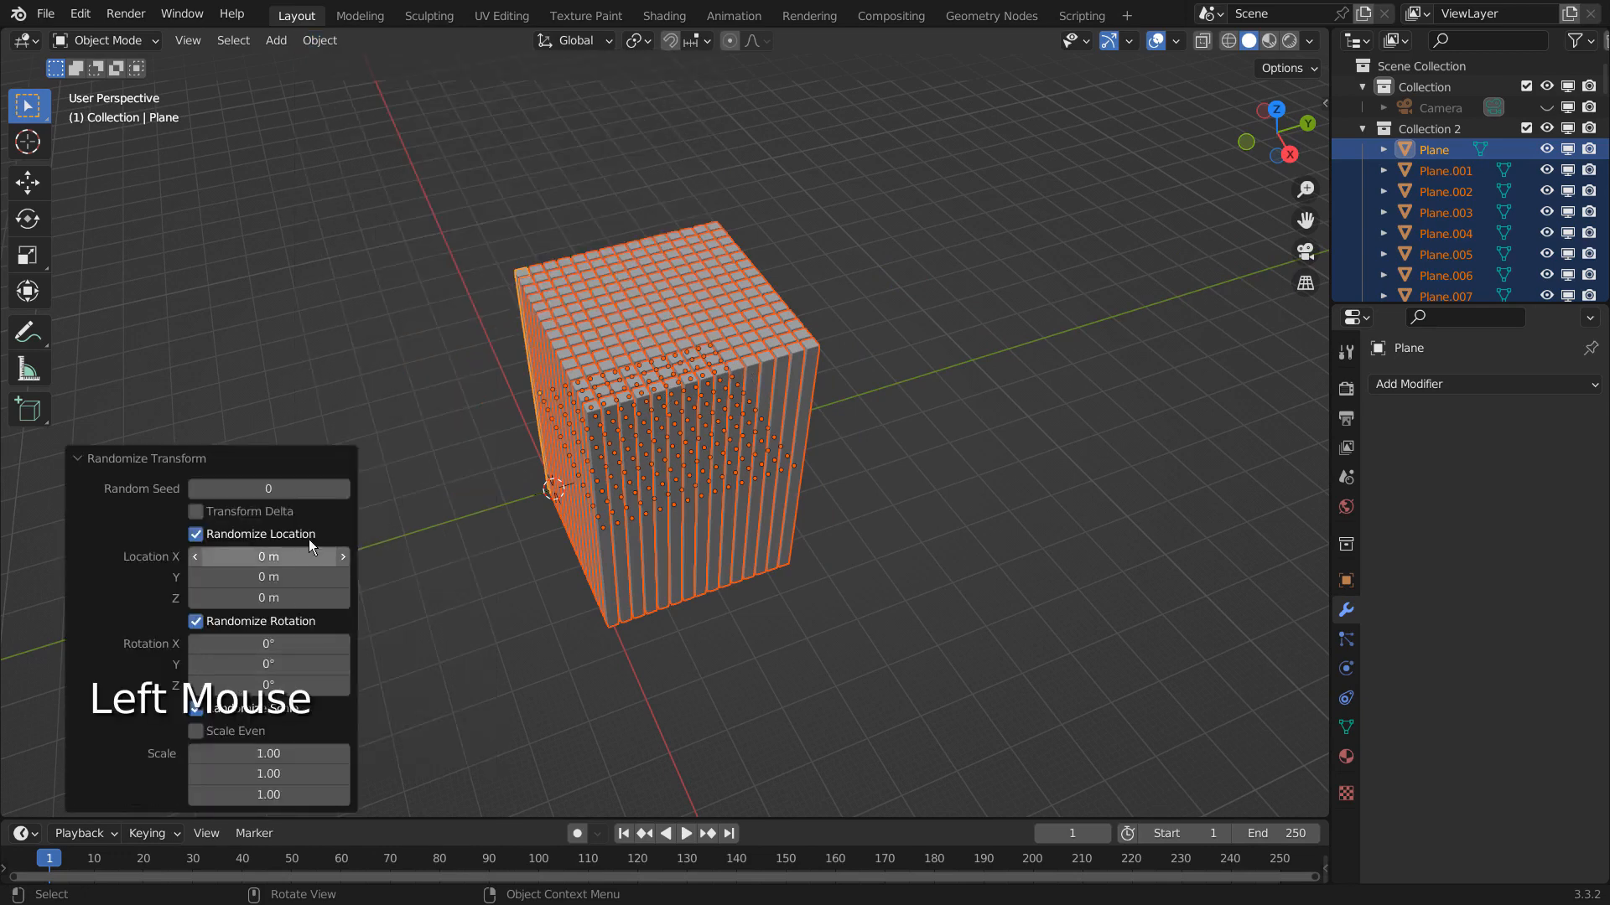
drag(268, 643, 389, 628)
Step: Join all the randomly rotated columns into a single object
mouse_move(873, 389)
middle_down()
mouse_move(1103, 356)
mouse_move(843, 379)
middle_up()
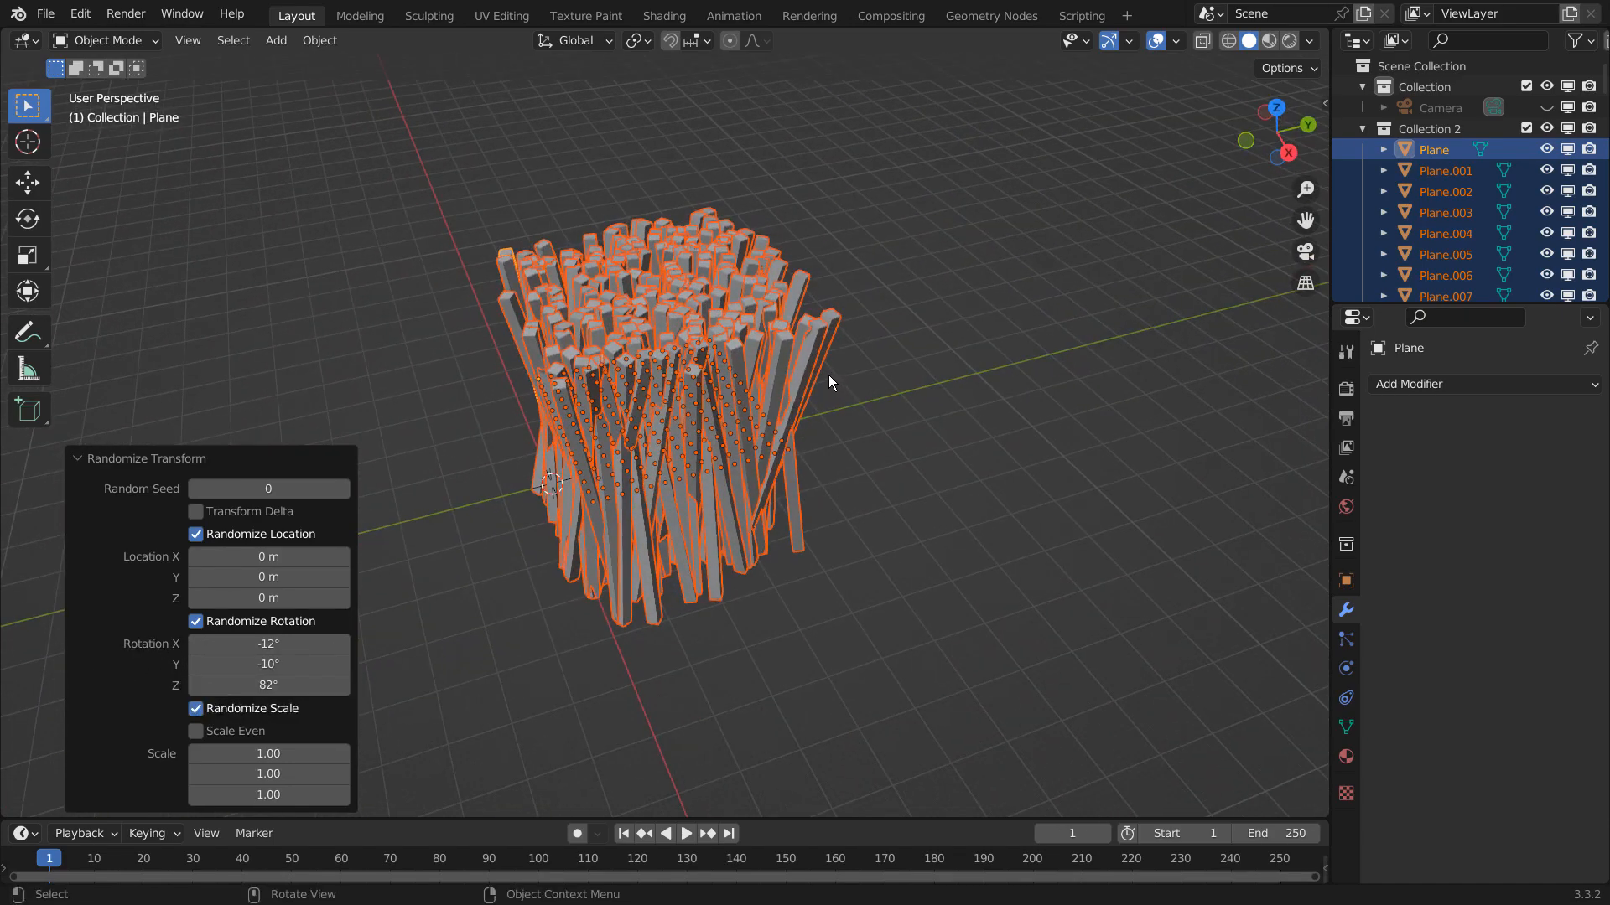
scroll(636, 279, up, 2)
middle_drag(630, 285, 702, 290)
key(ctrl+j)
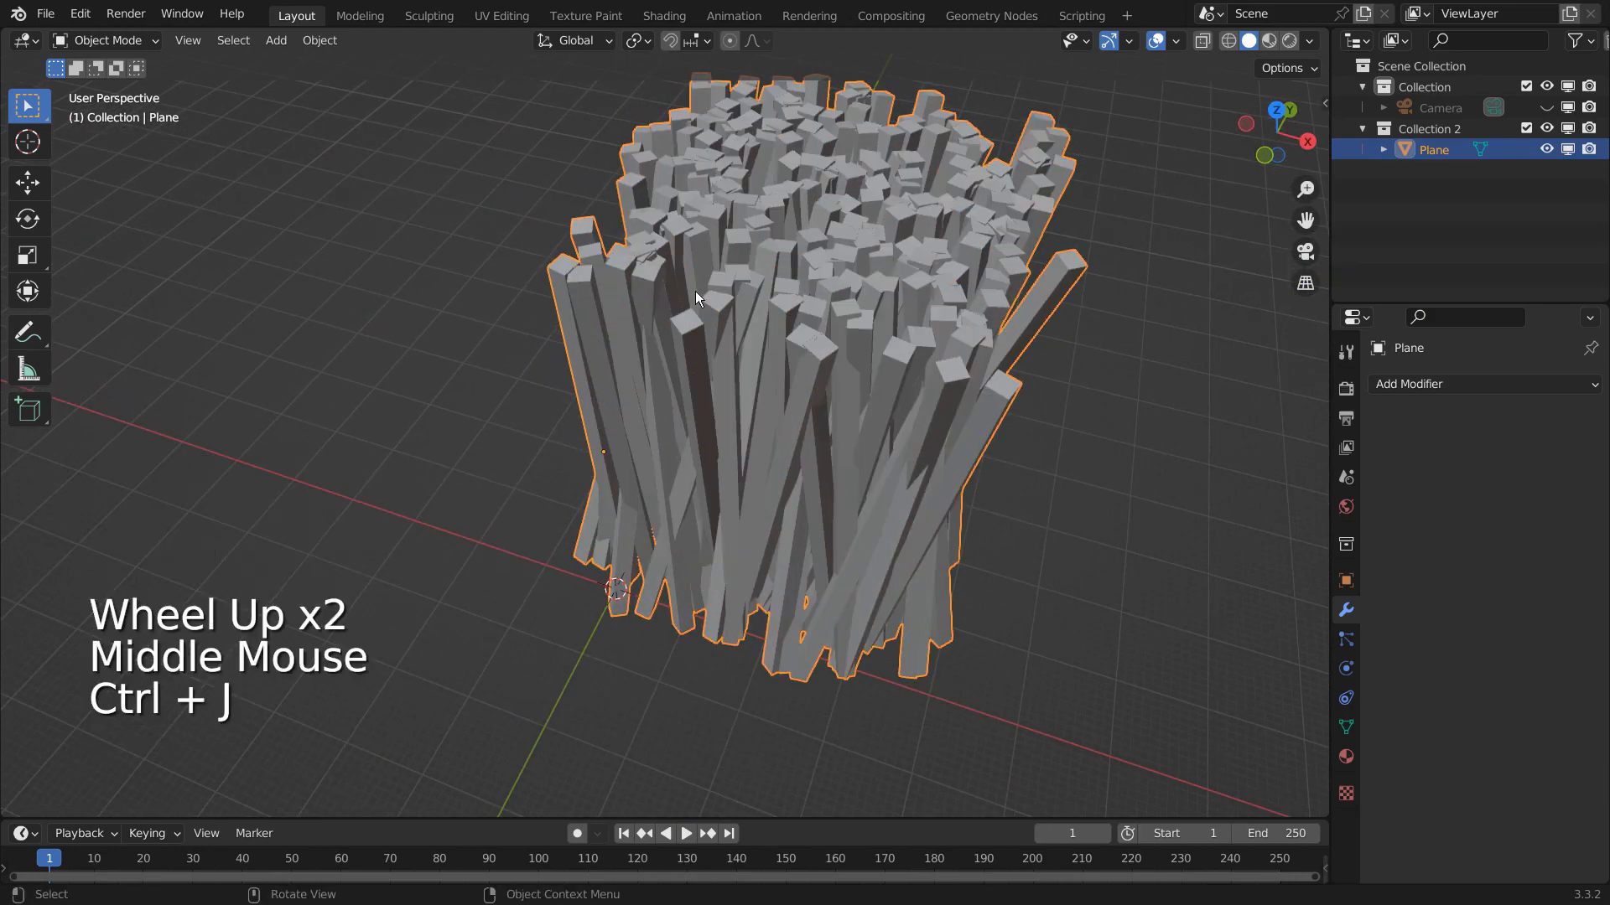
Step: Add a Cast modifier to the joined column object
click(830, 335)
middle_drag(830, 337, 879, 474)
scroll(867, 471, down, 2)
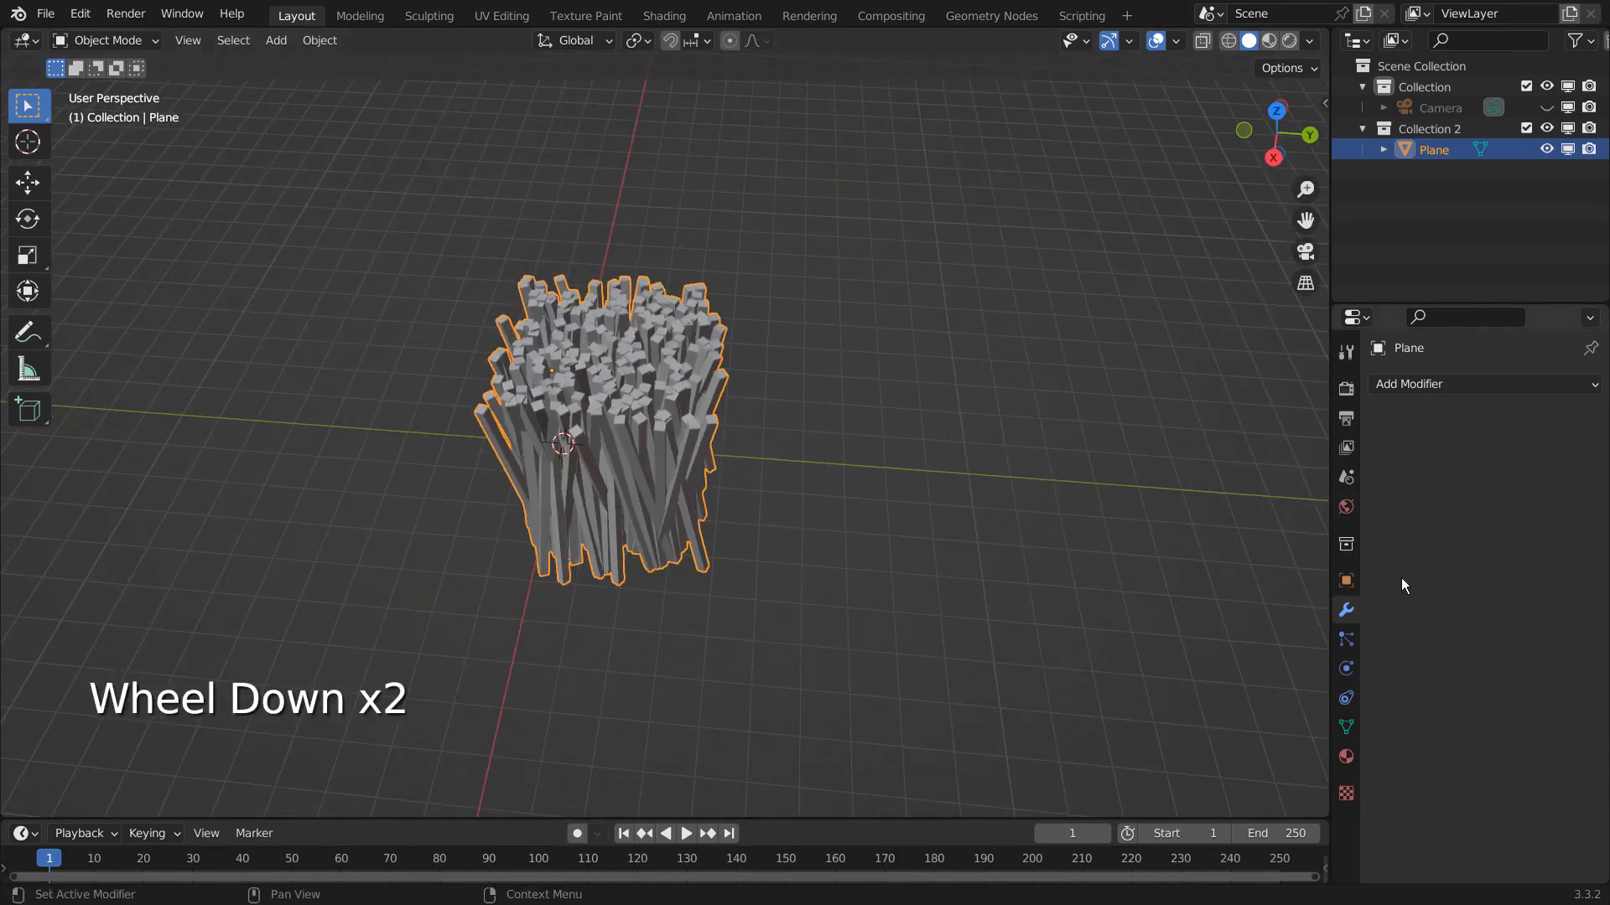
click(1467, 384)
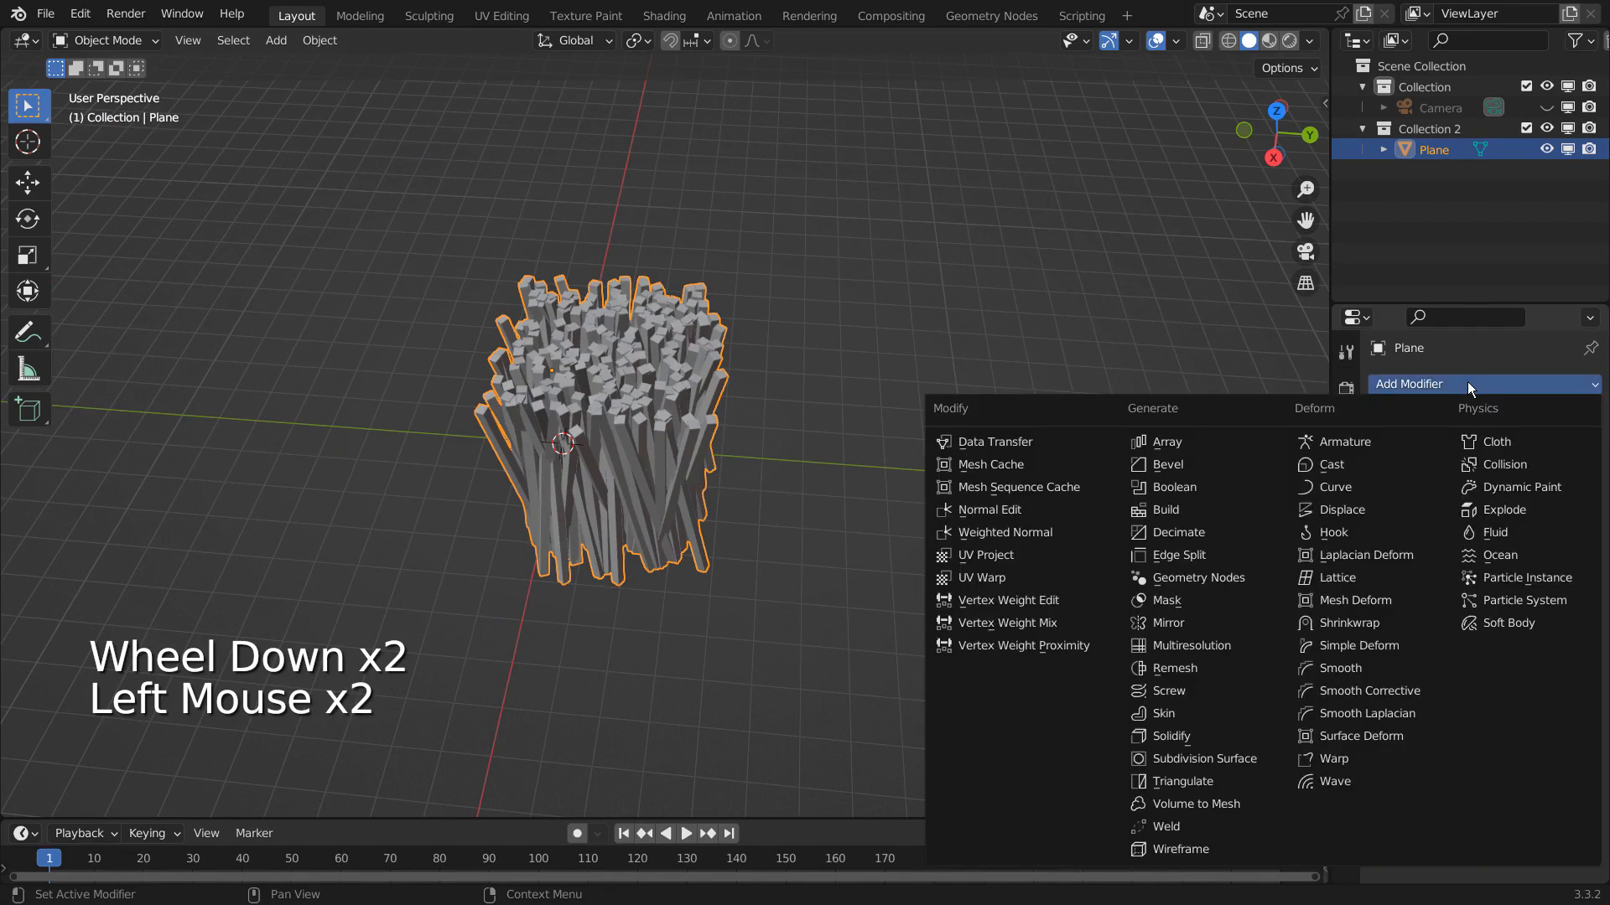
click(1348, 465)
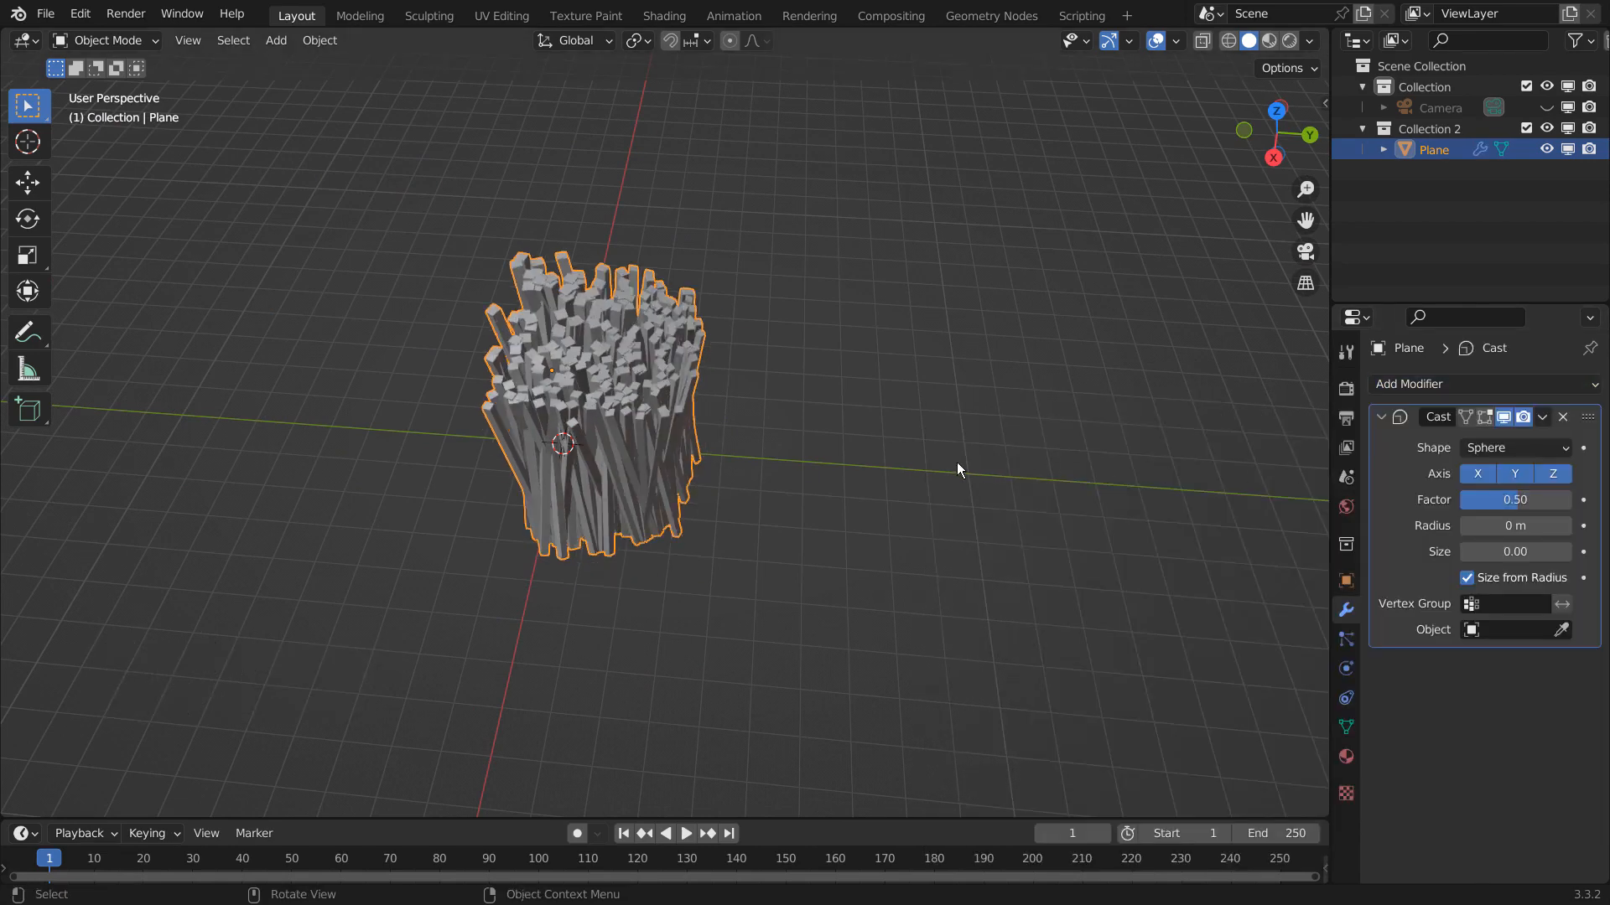
Step: Add an empty to the scene and assign it as the control object of the columns' Cast modifier
middle_drag(786, 456, 964, 436)
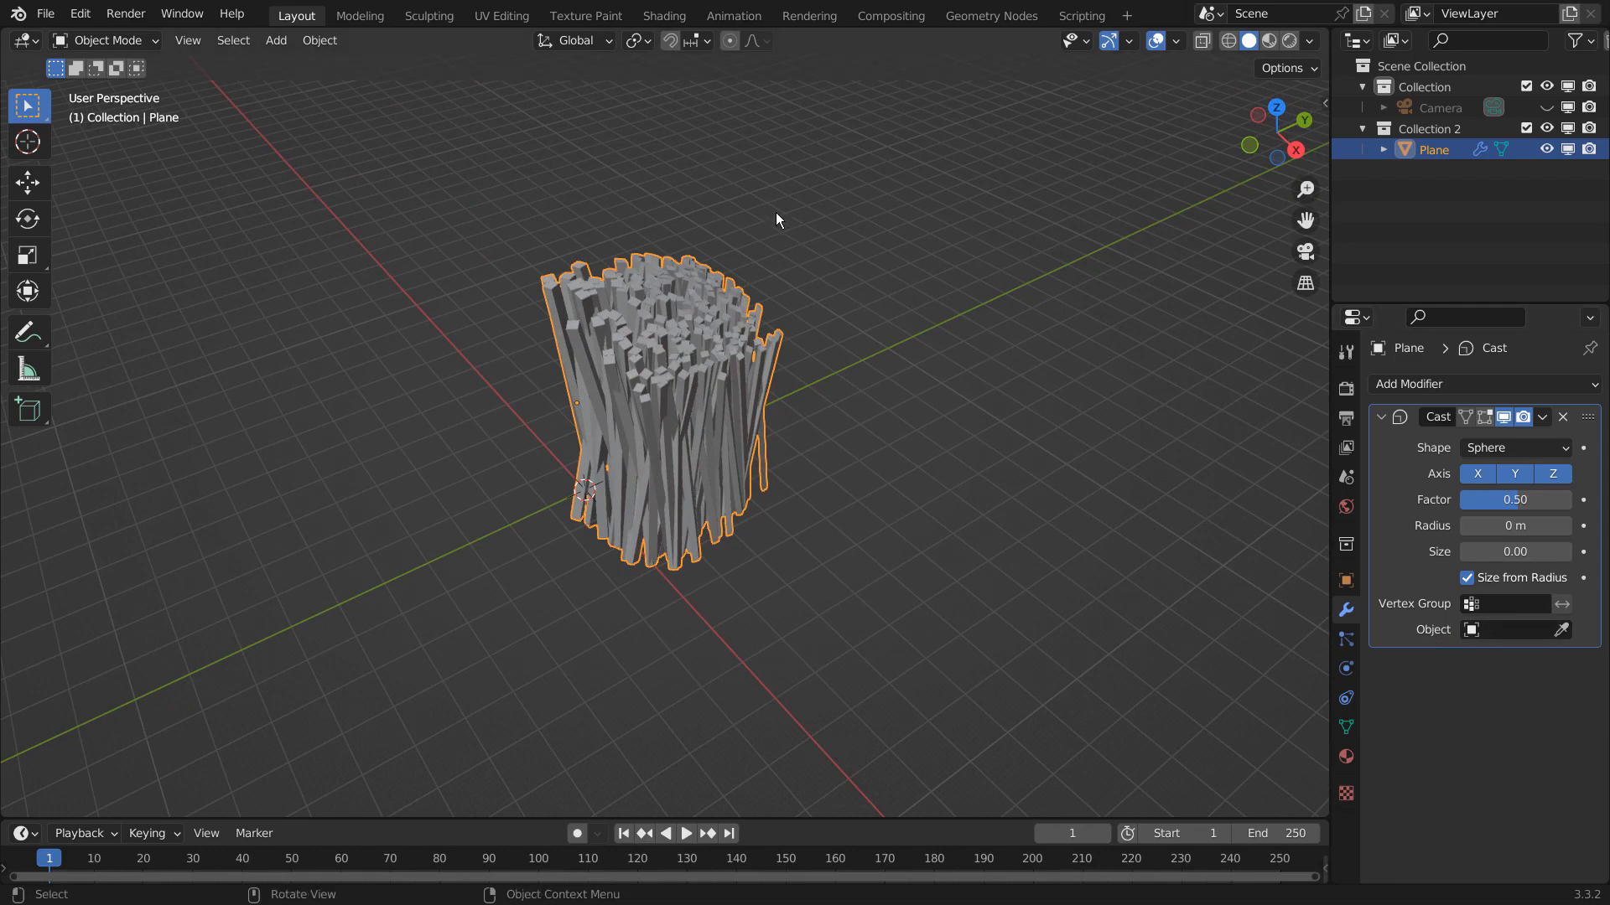
key(shift+a)
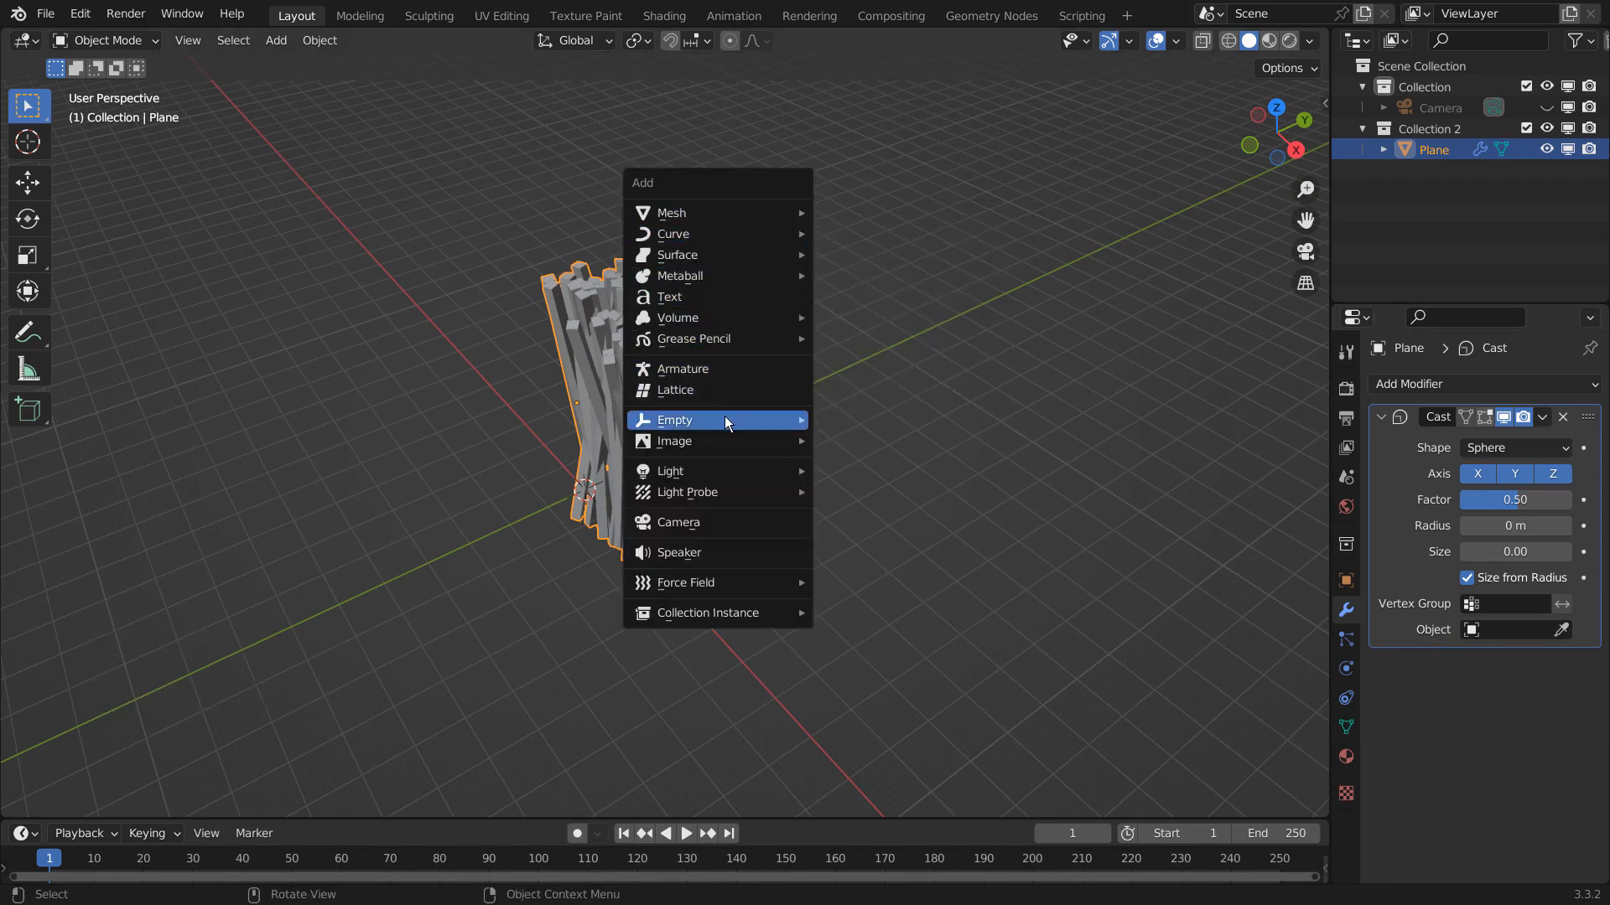
mouse_move(725, 416)
click(838, 414)
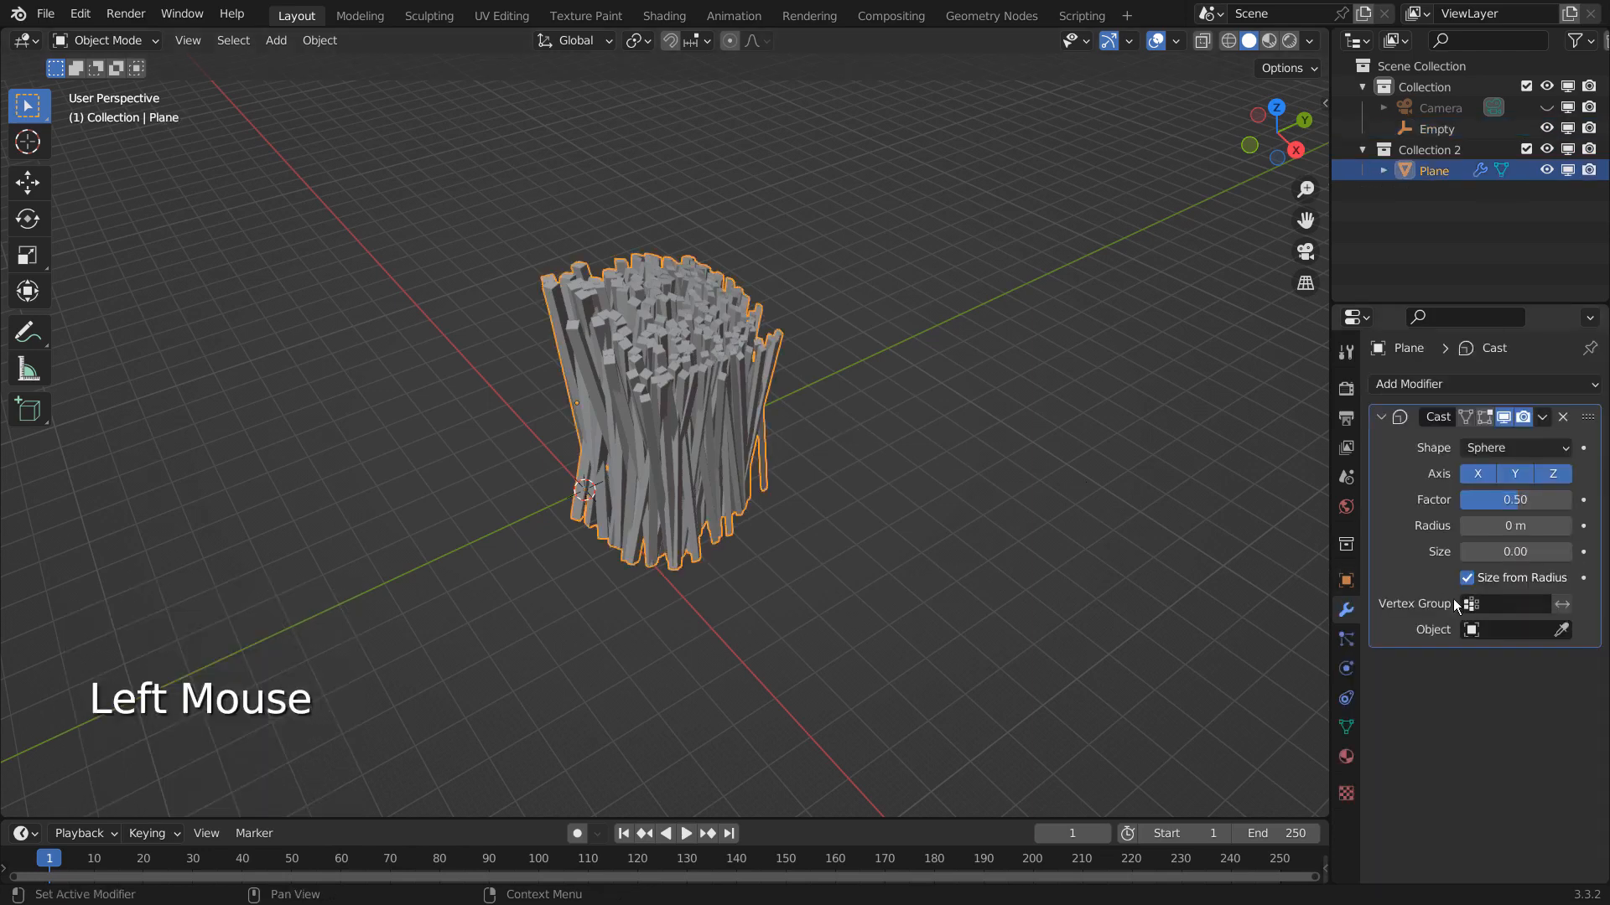
click(1476, 631)
click(1417, 680)
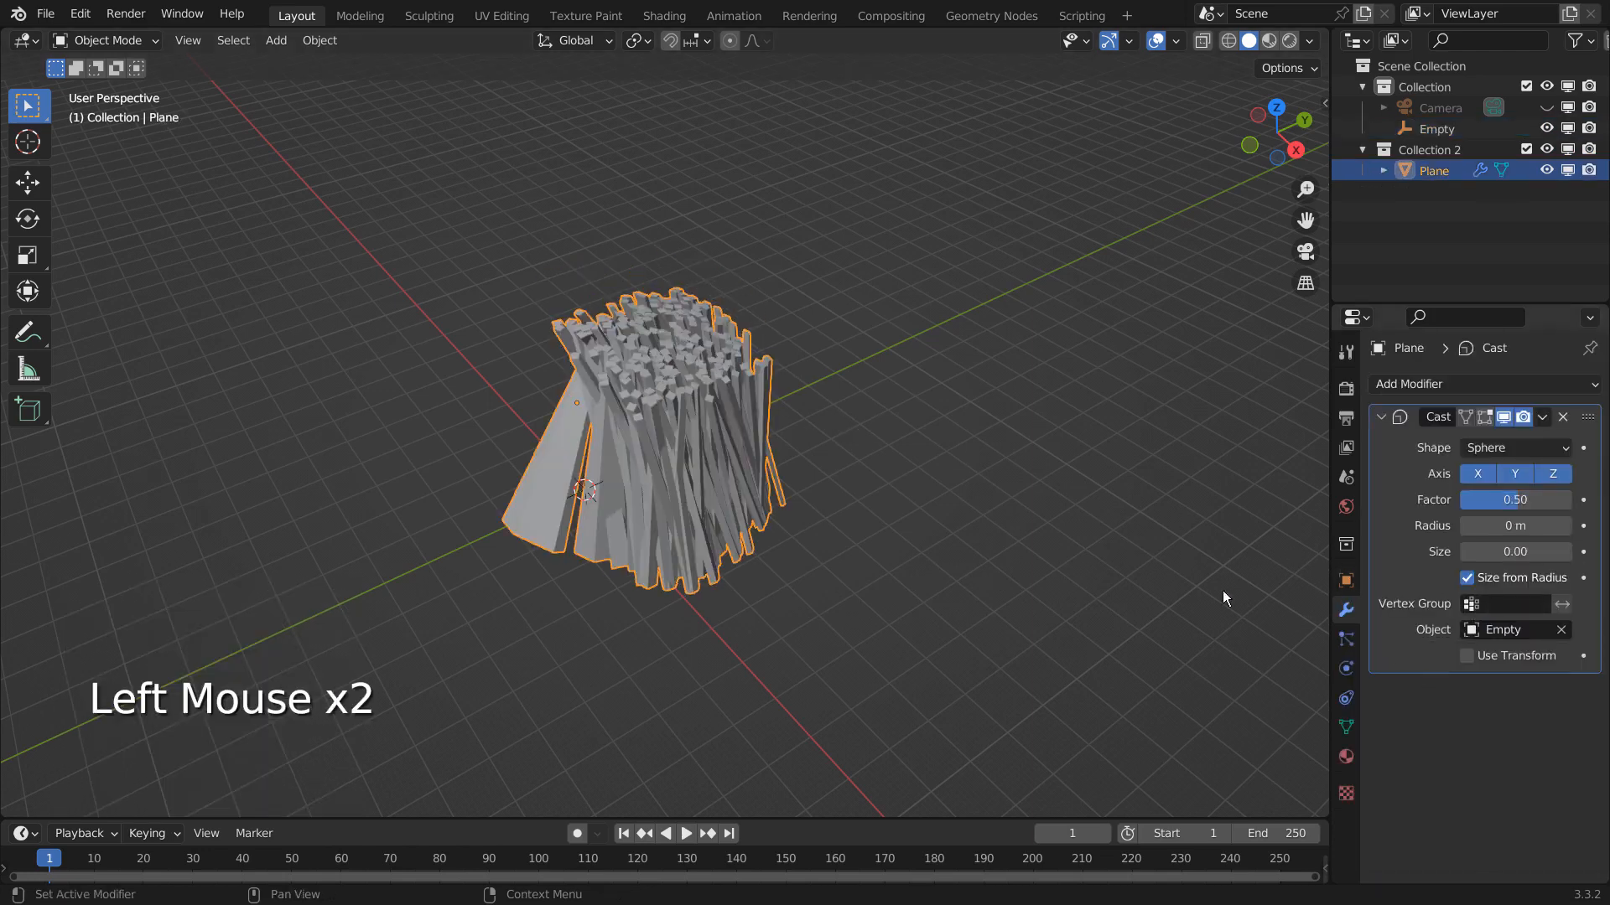
Step: Try raising the empty along the Z axis and undo the move
click(1467, 131)
key(g)
key(z)
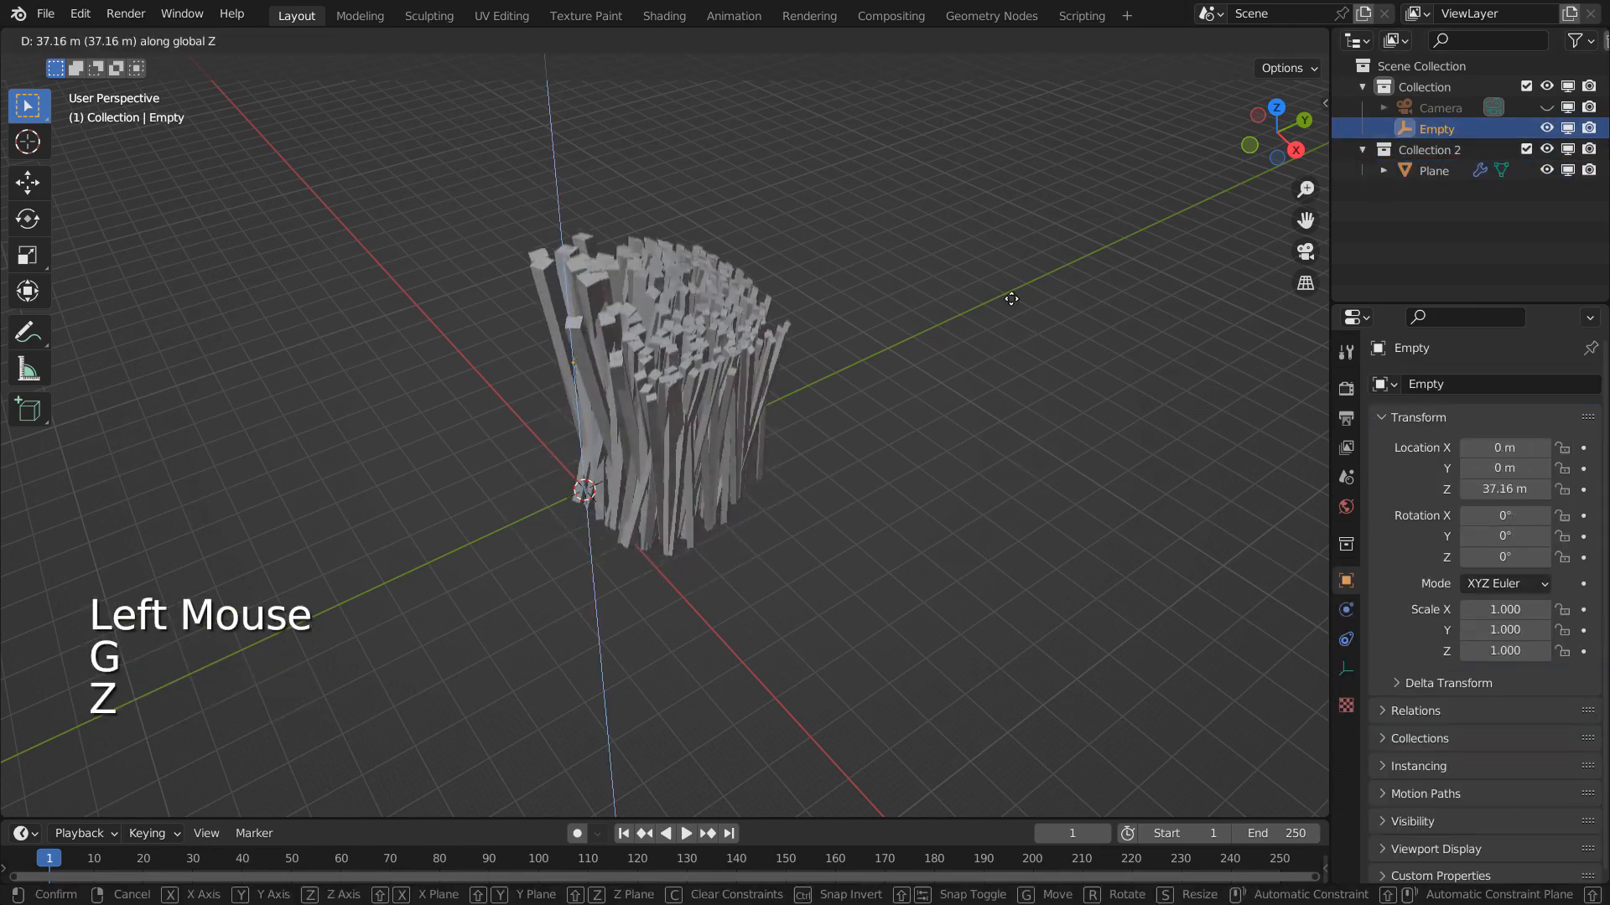
click(968, 327)
key(ctrl+z)
Step: Centre the column bundle on the empty in top view, moving it about -18 m in X and -16 m in Y
key(KP_7)
click(833, 445)
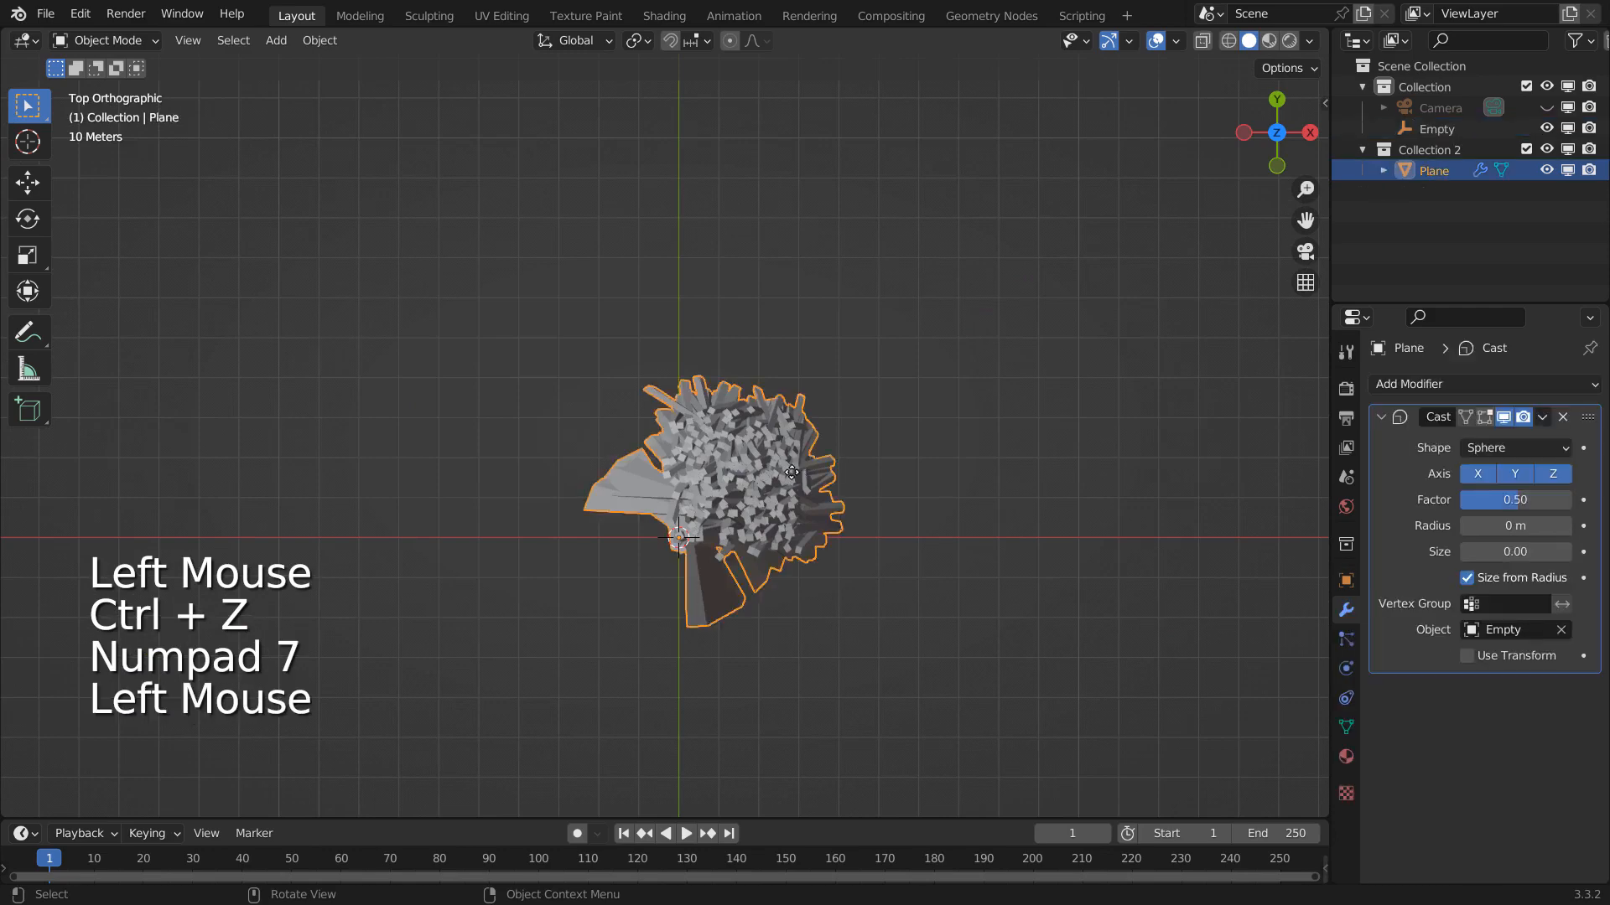
key(g)
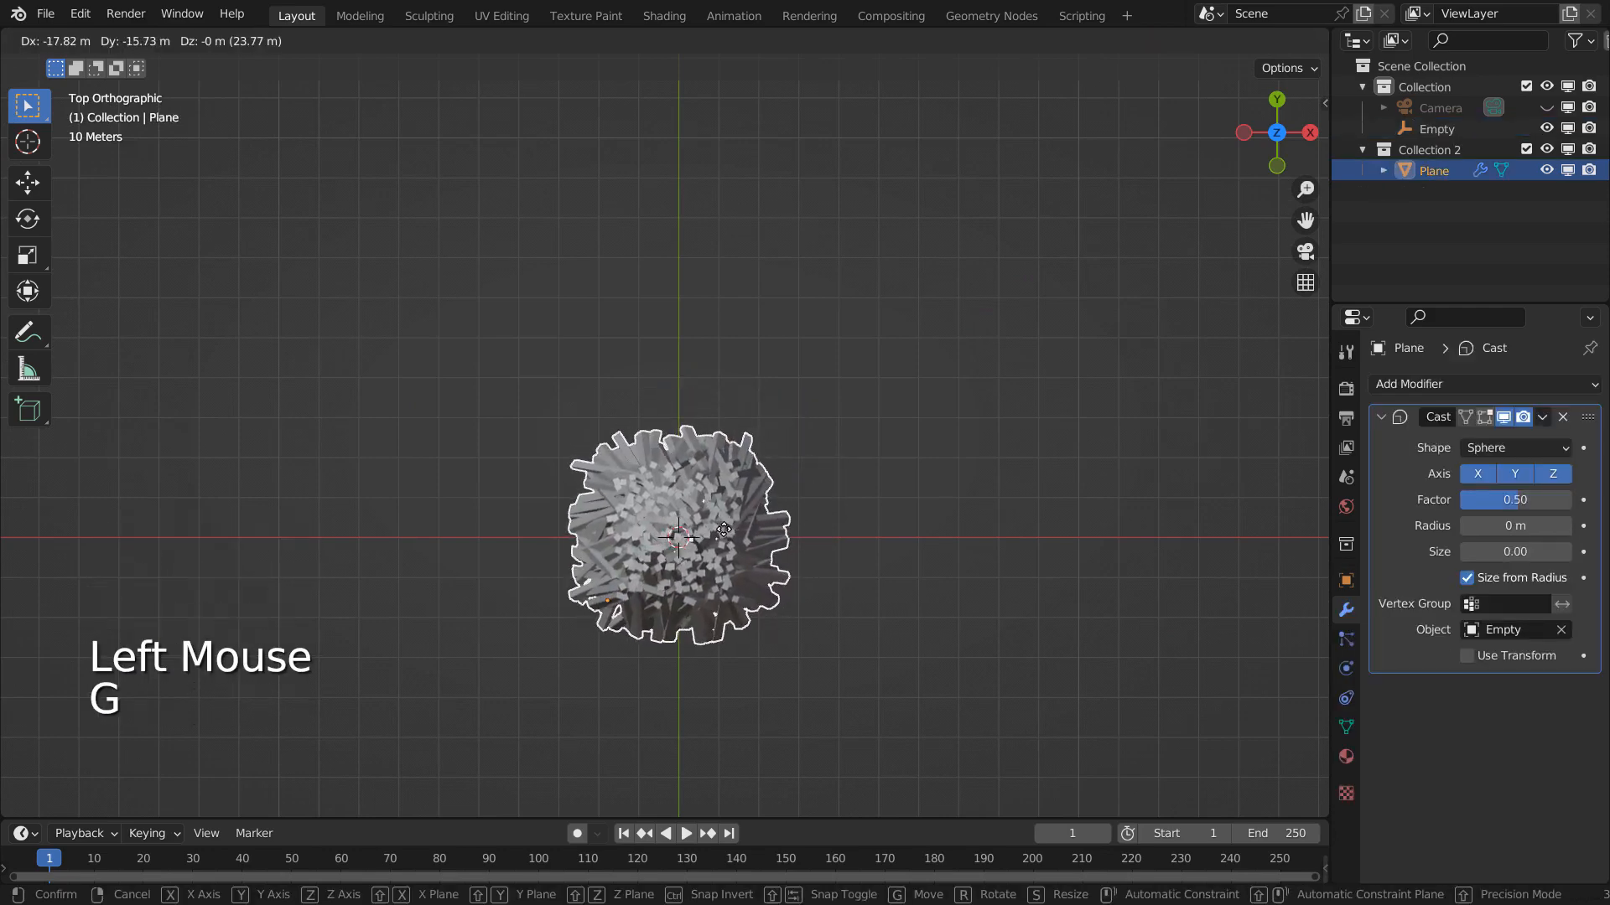
click(724, 529)
middle_drag(1003, 543, 1030, 345)
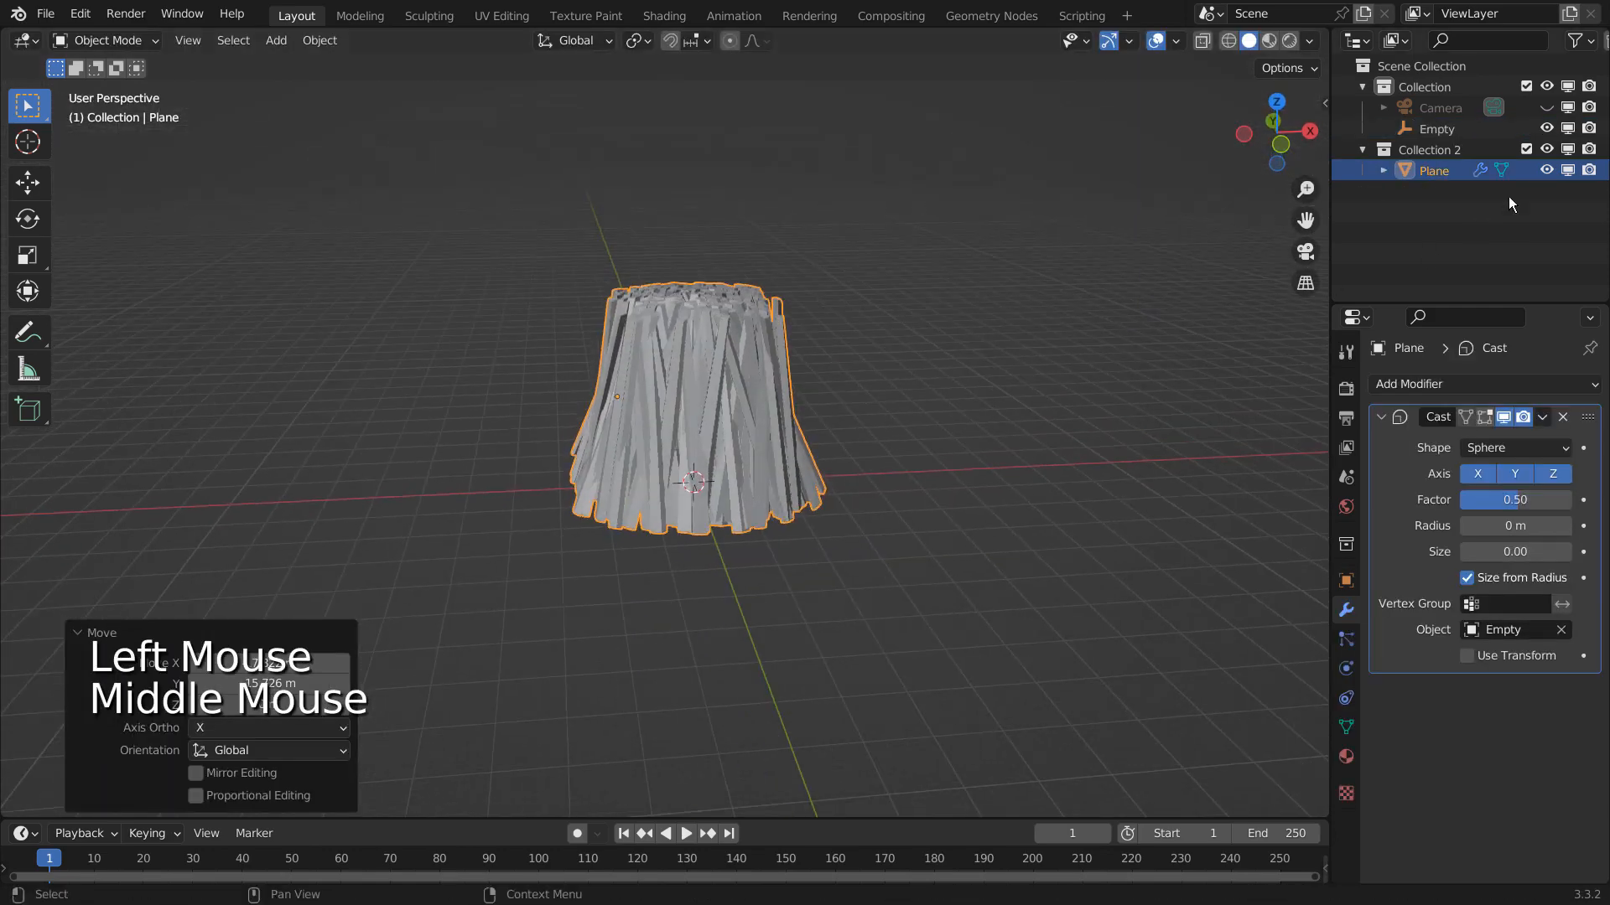
Step: Raise the empty along the Z axis to about 51.5 m
click(1435, 128)
key(g)
key(z)
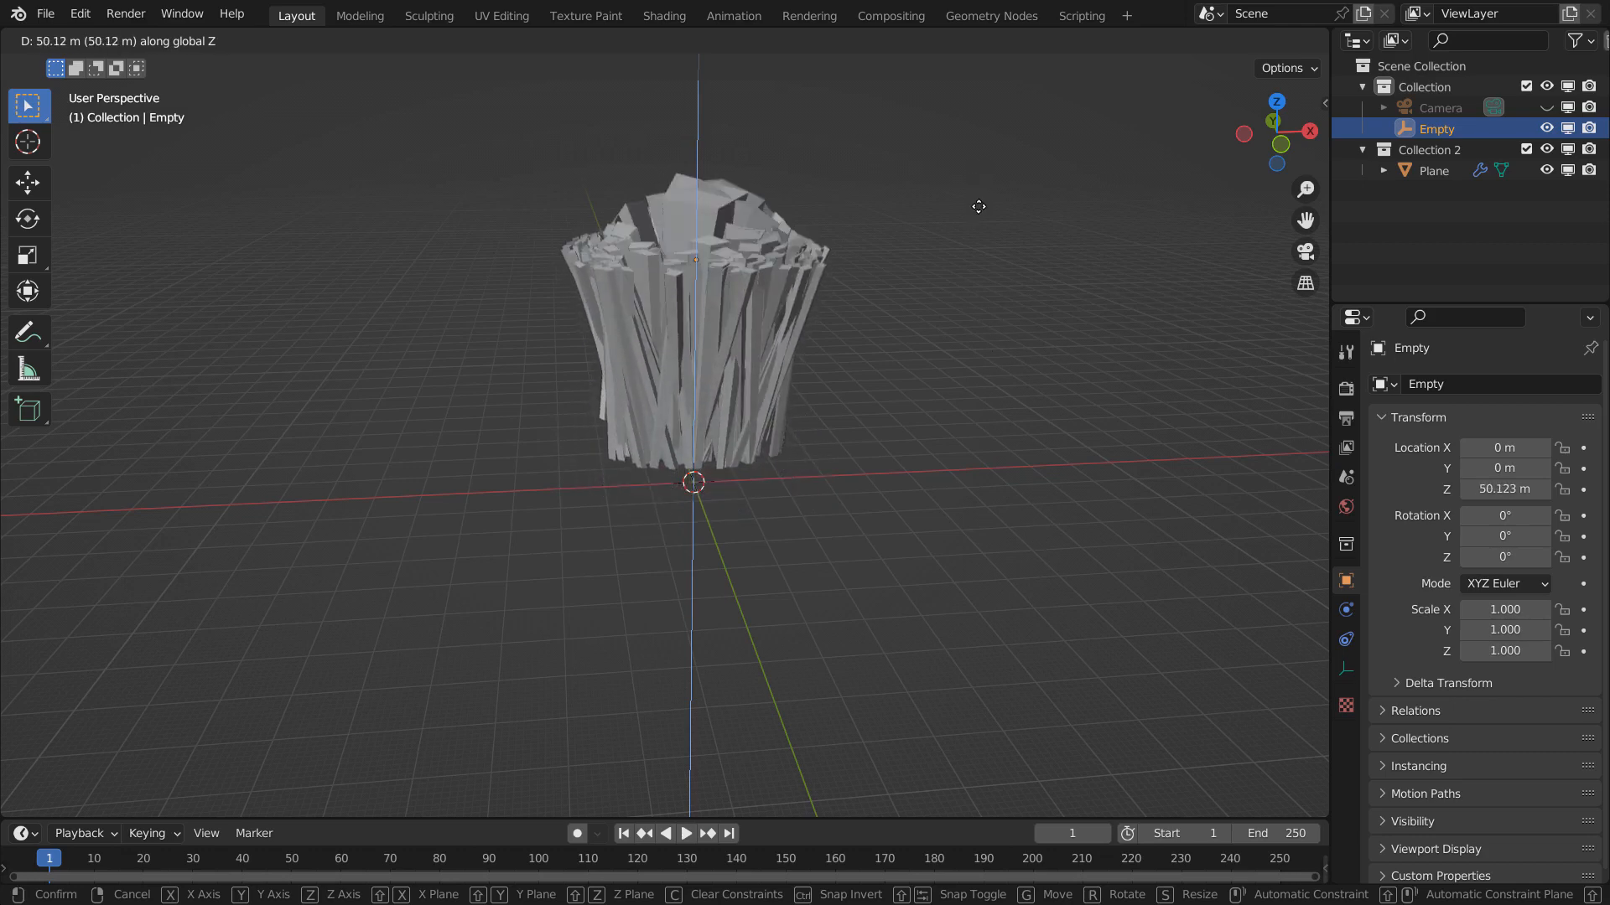
click(998, 244)
Step: Try scaling the empty down to 0.239 and undo it
middle_drag(999, 244, 914, 385)
key(s)
click(692, 410)
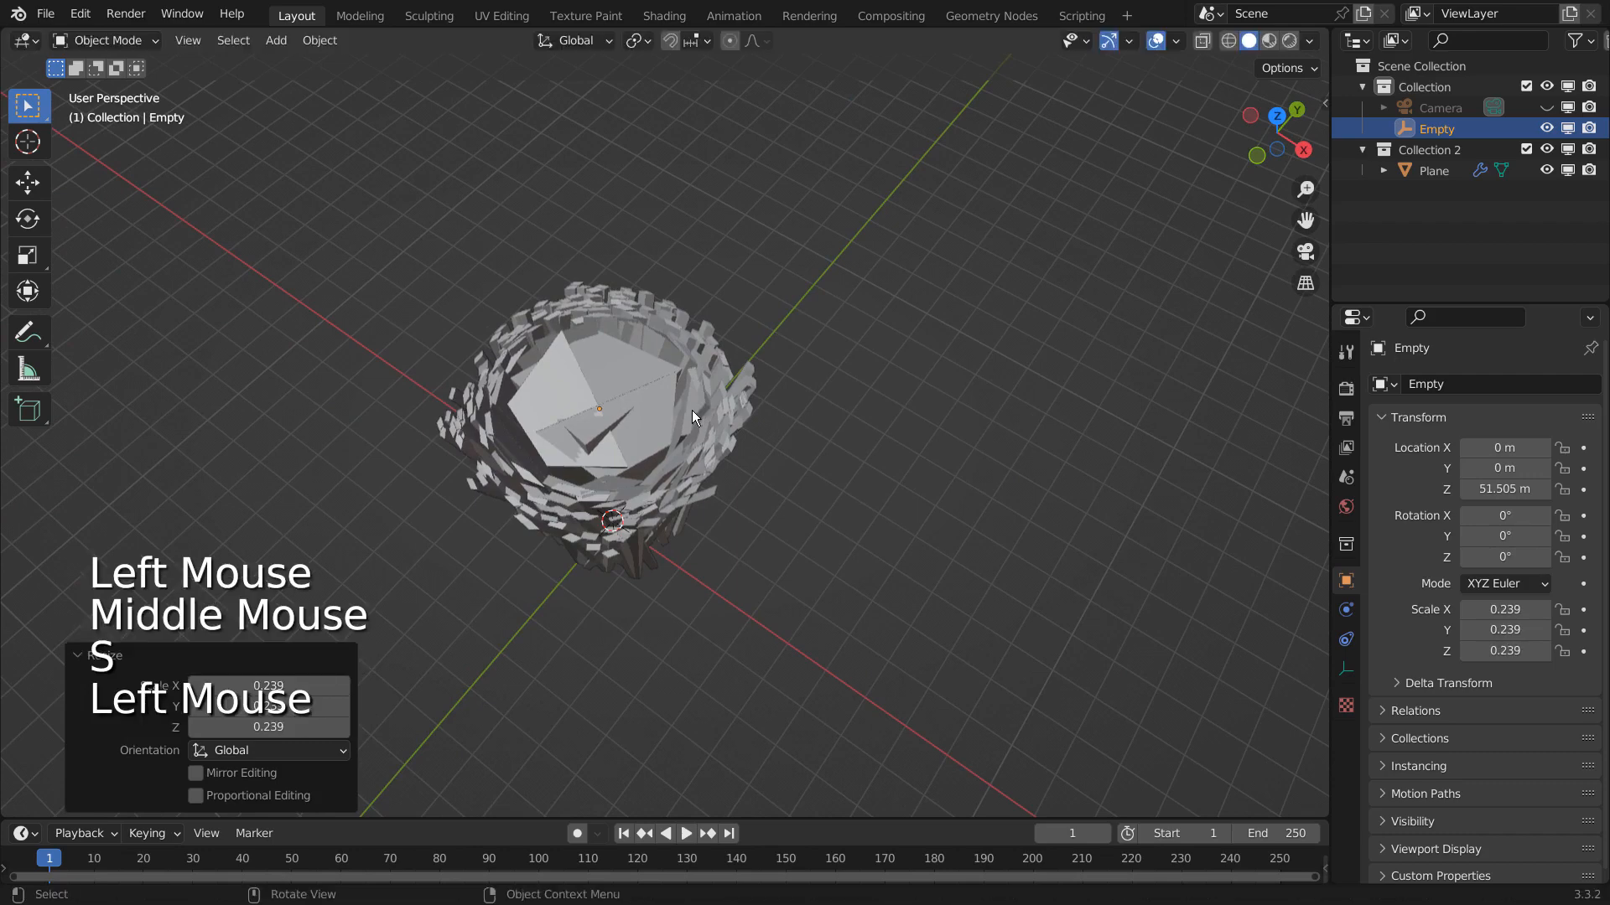
key(ctrl+z)
Step: Try moving the empty freely around the column bundle and undo the move
middle_drag(691, 410, 872, 370)
key(g)
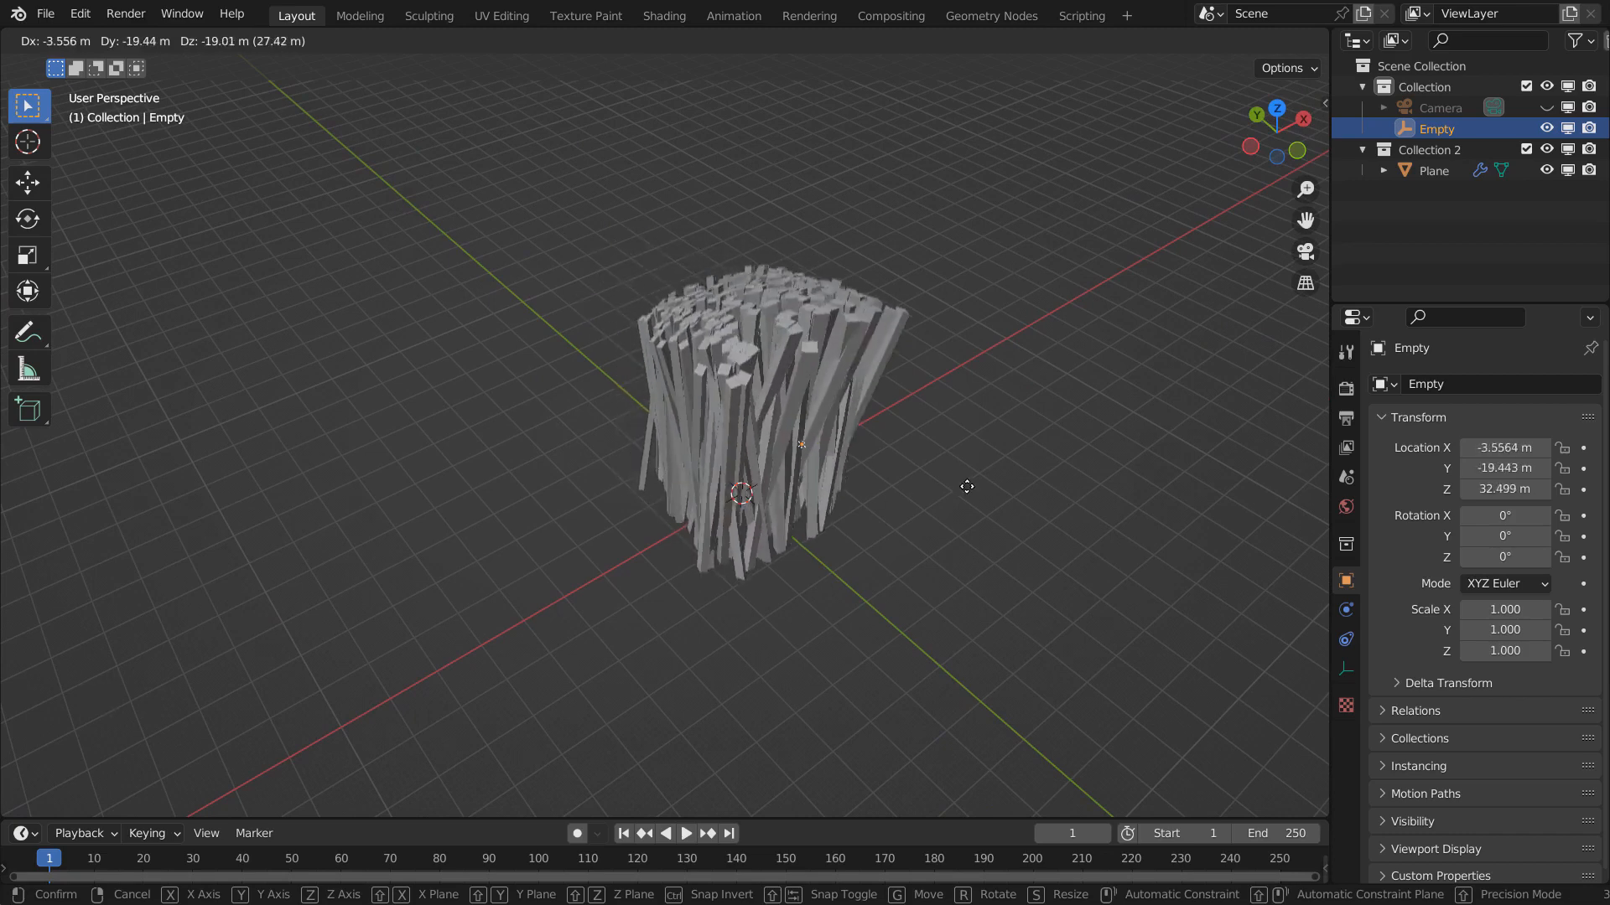
click(912, 425)
key(ctrl+z)
Step: Set the factor of the column bundle's Cast modifier to -5.24
middle_drag(1024, 492, 842, 459)
scroll(793, 436, down, 2)
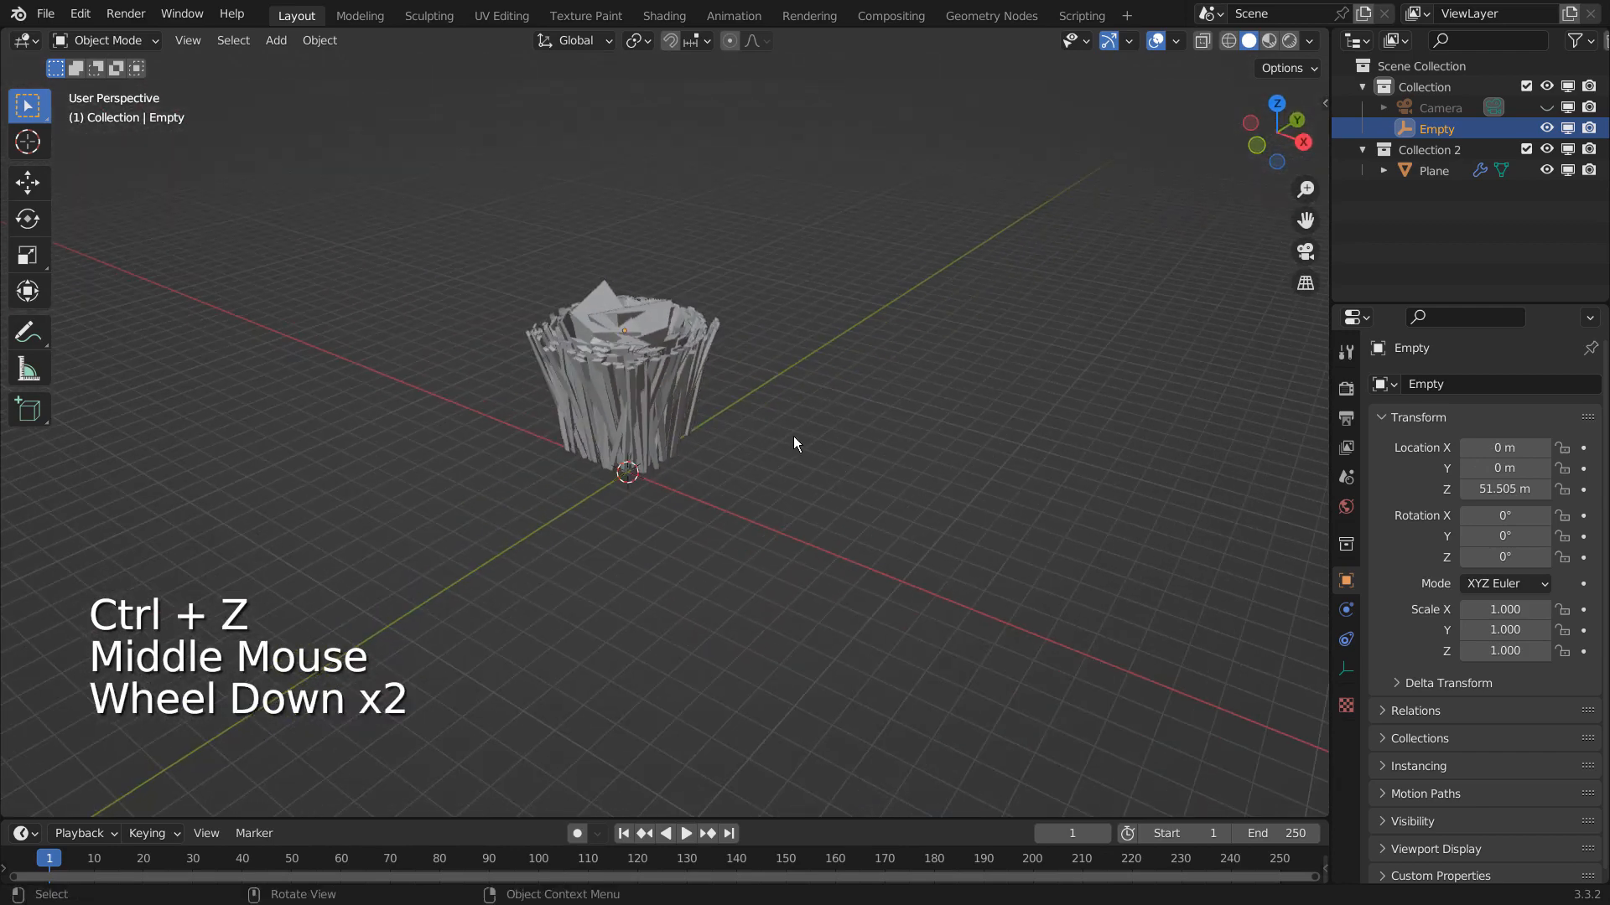
click(651, 404)
middle_drag(652, 404, 928, 473)
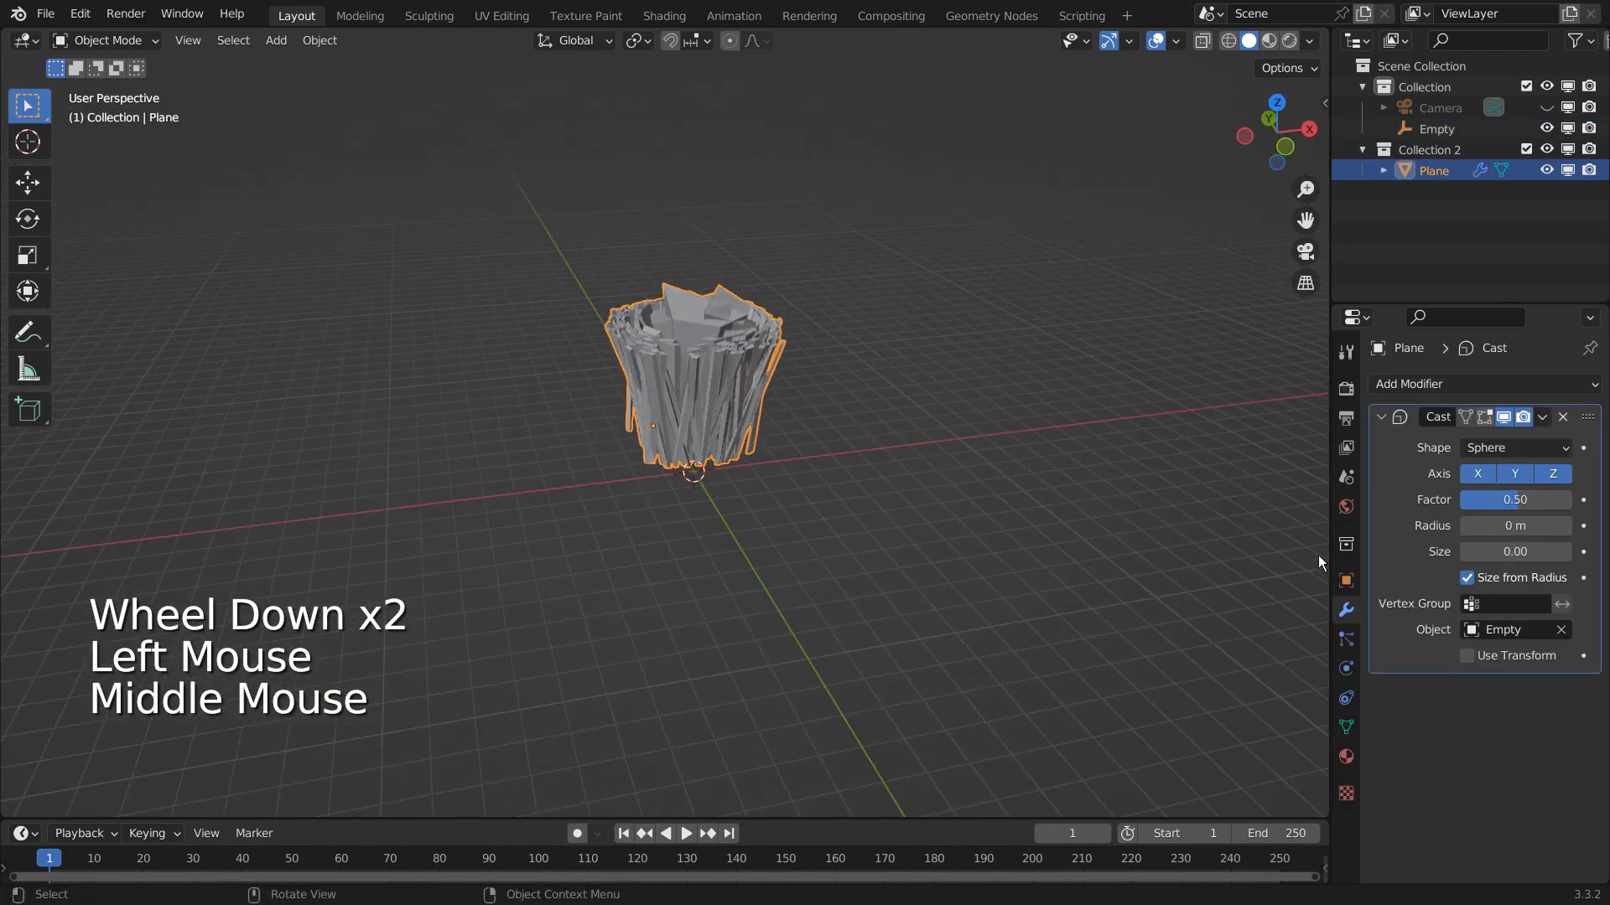
mouse_move(1525, 505)
mouse_down()
mouse_move(1409, 506)
mouse_move(1593, 506)
mouse_move(1396, 506)
mouse_move(1492, 507)
mouse_move(1515, 552)
mouse_move(1538, 527)
mouse_up()
key(ctrl+z)
key(ctrl+z)
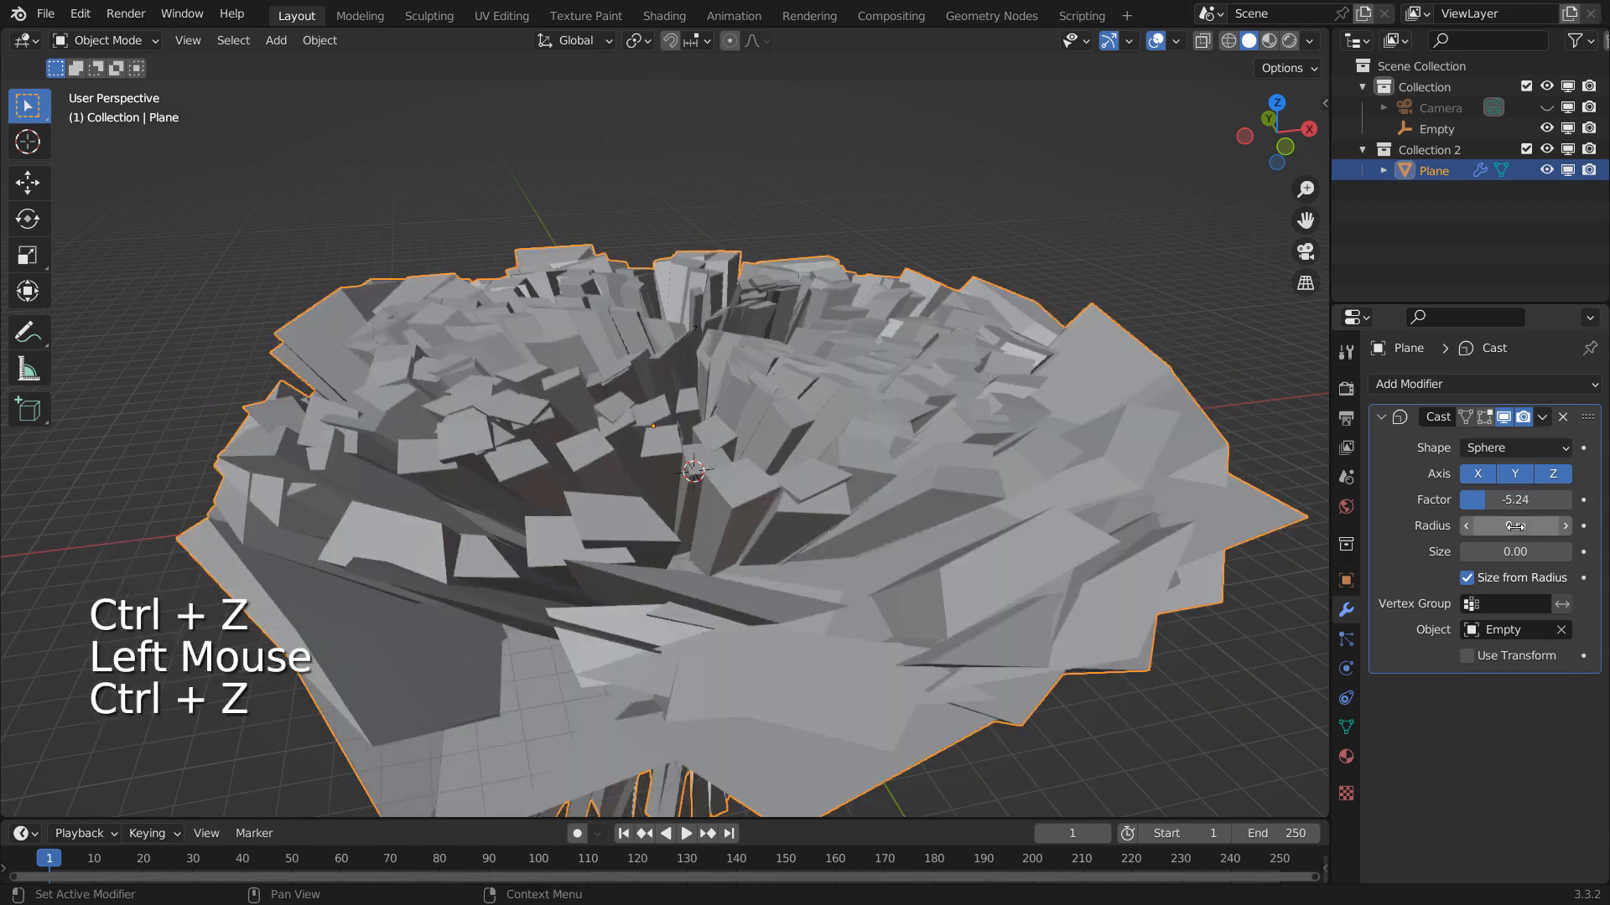
Step: Test the spherical Cast with the X, Y and Z axes switched off, and restore all three axes
click(1508, 478)
click(1482, 478)
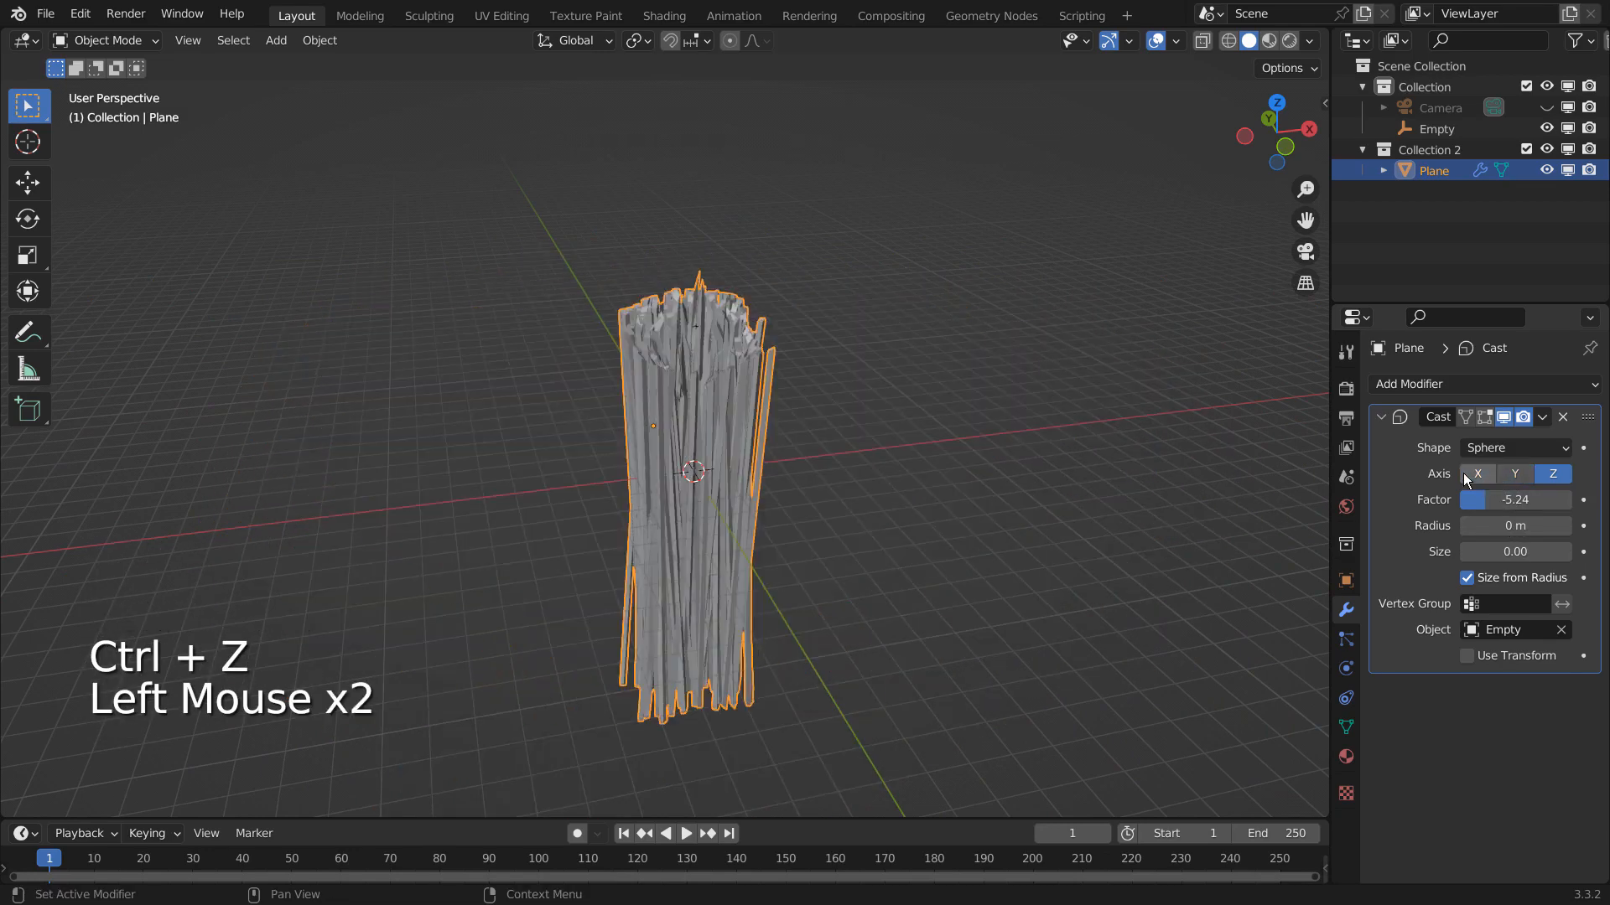
click(1481, 475)
click(1516, 476)
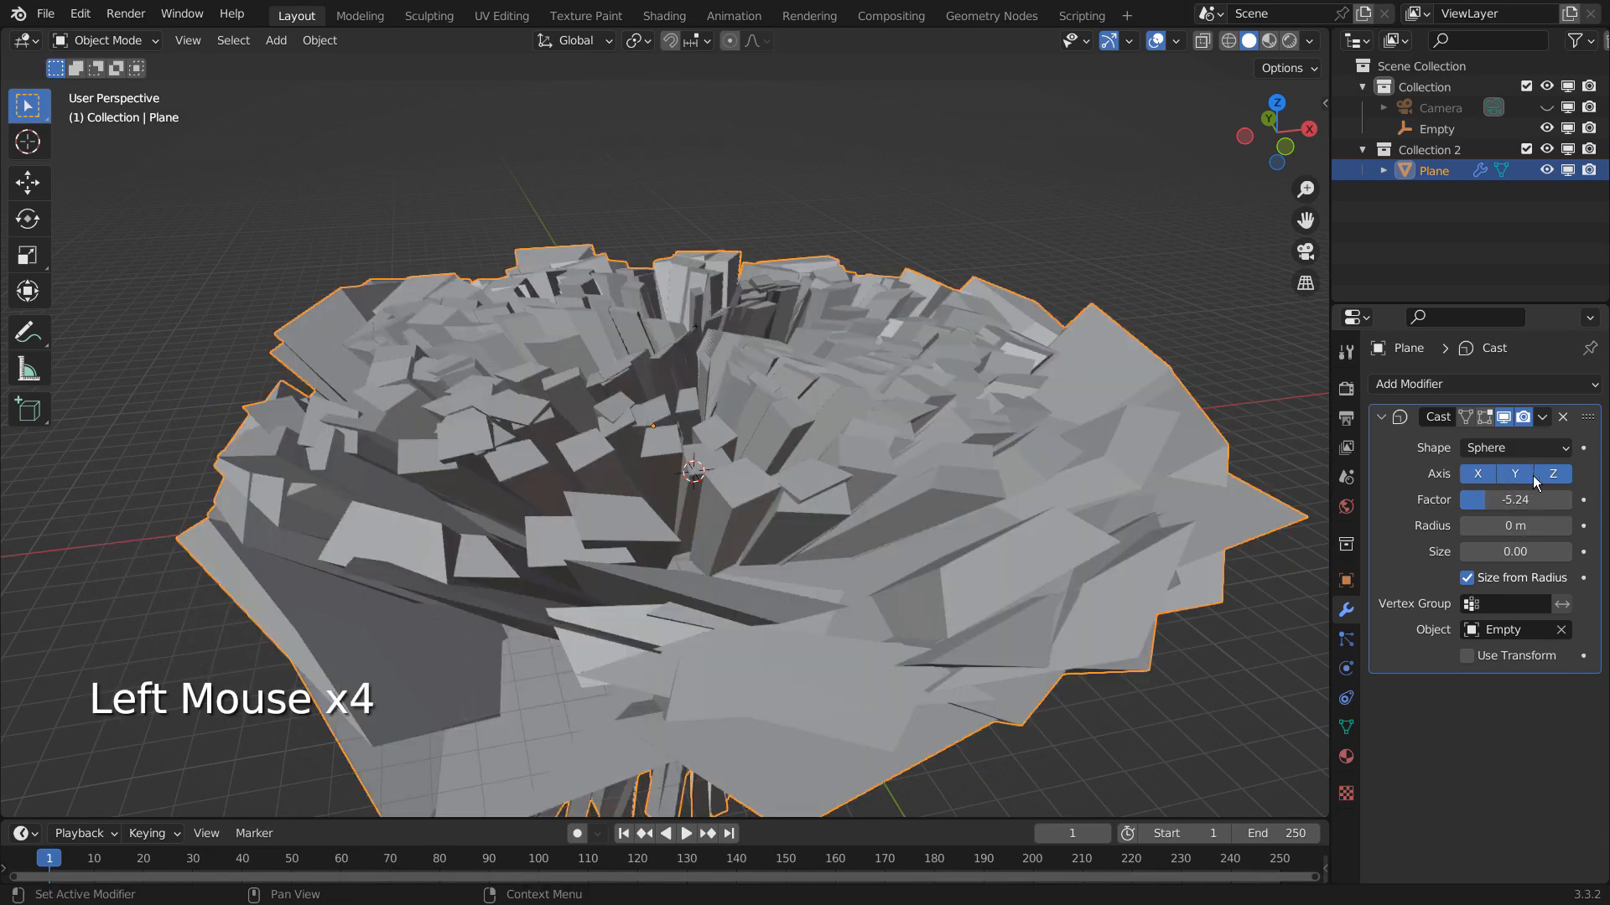
click(1553, 475)
click(1553, 476)
Step: Try the Cylinder shape in the Cast modifier and settle on the Cuboid shape
click(1517, 449)
click(1517, 496)
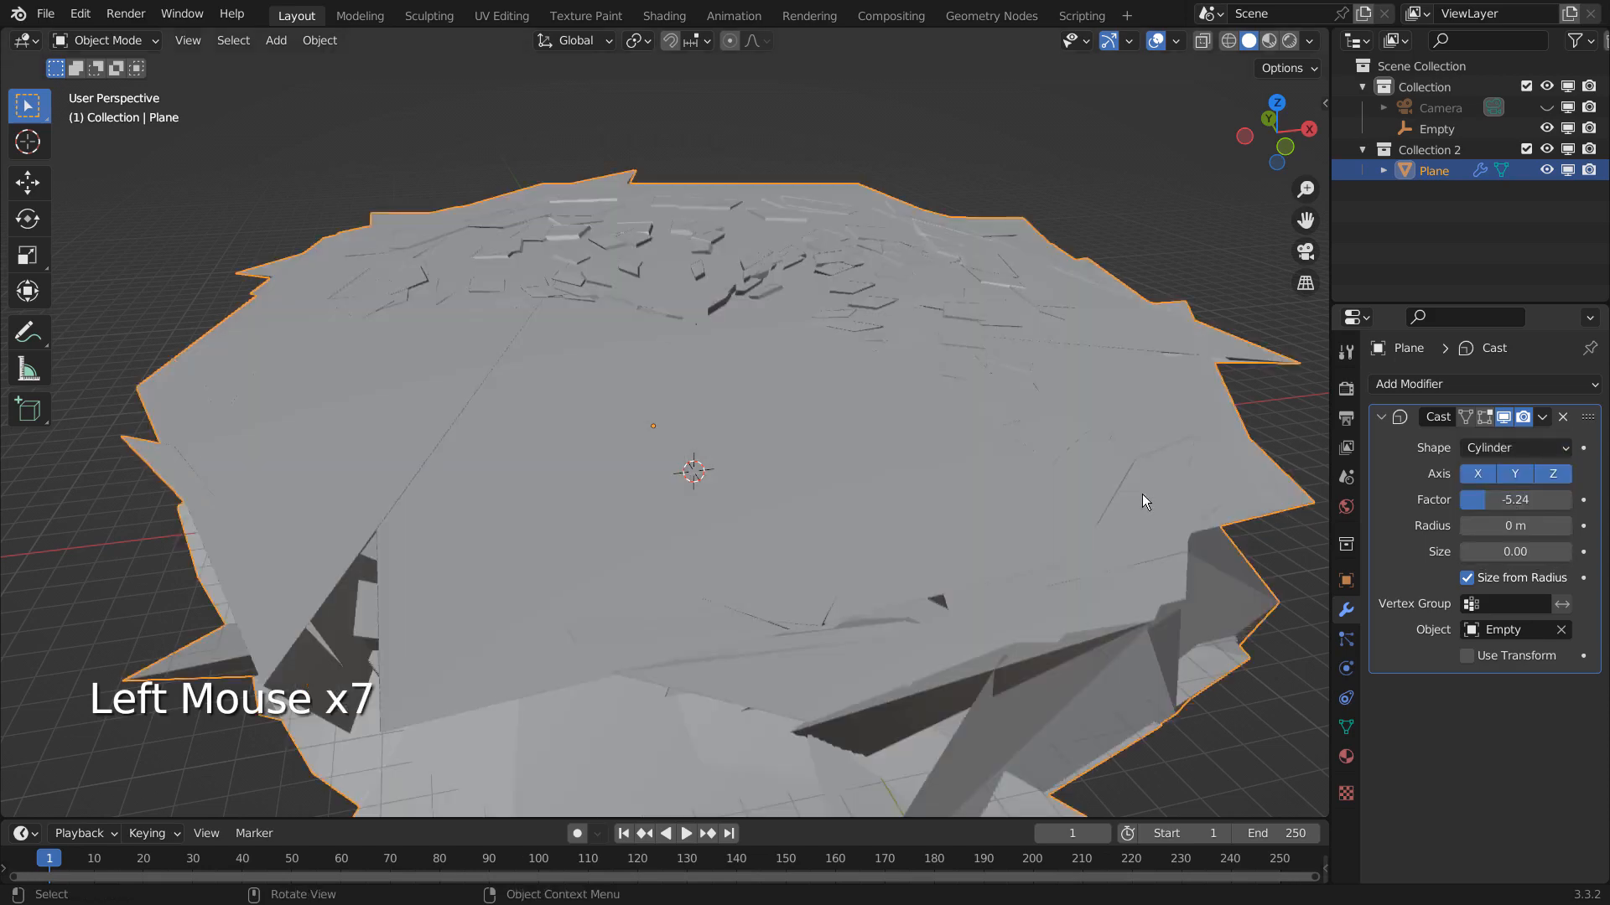
middle_drag(1142, 501, 990, 445)
click(1527, 447)
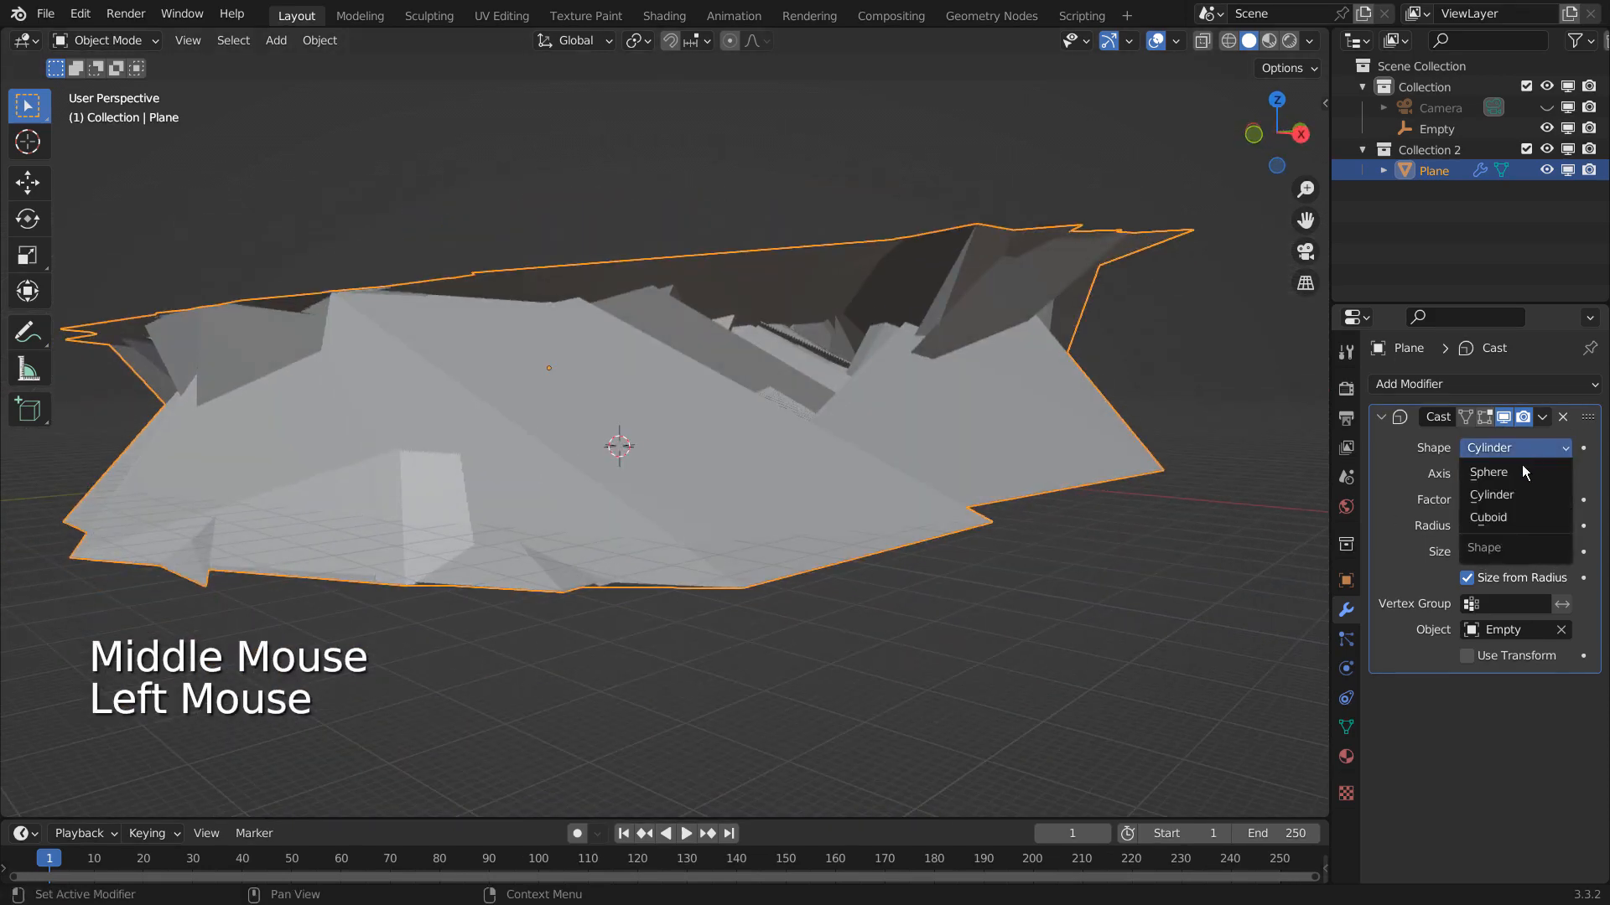
click(1517, 515)
middle_drag(1075, 376, 810, 555)
scroll(770, 429, up, 2)
middle_drag(770, 429, 520, 506)
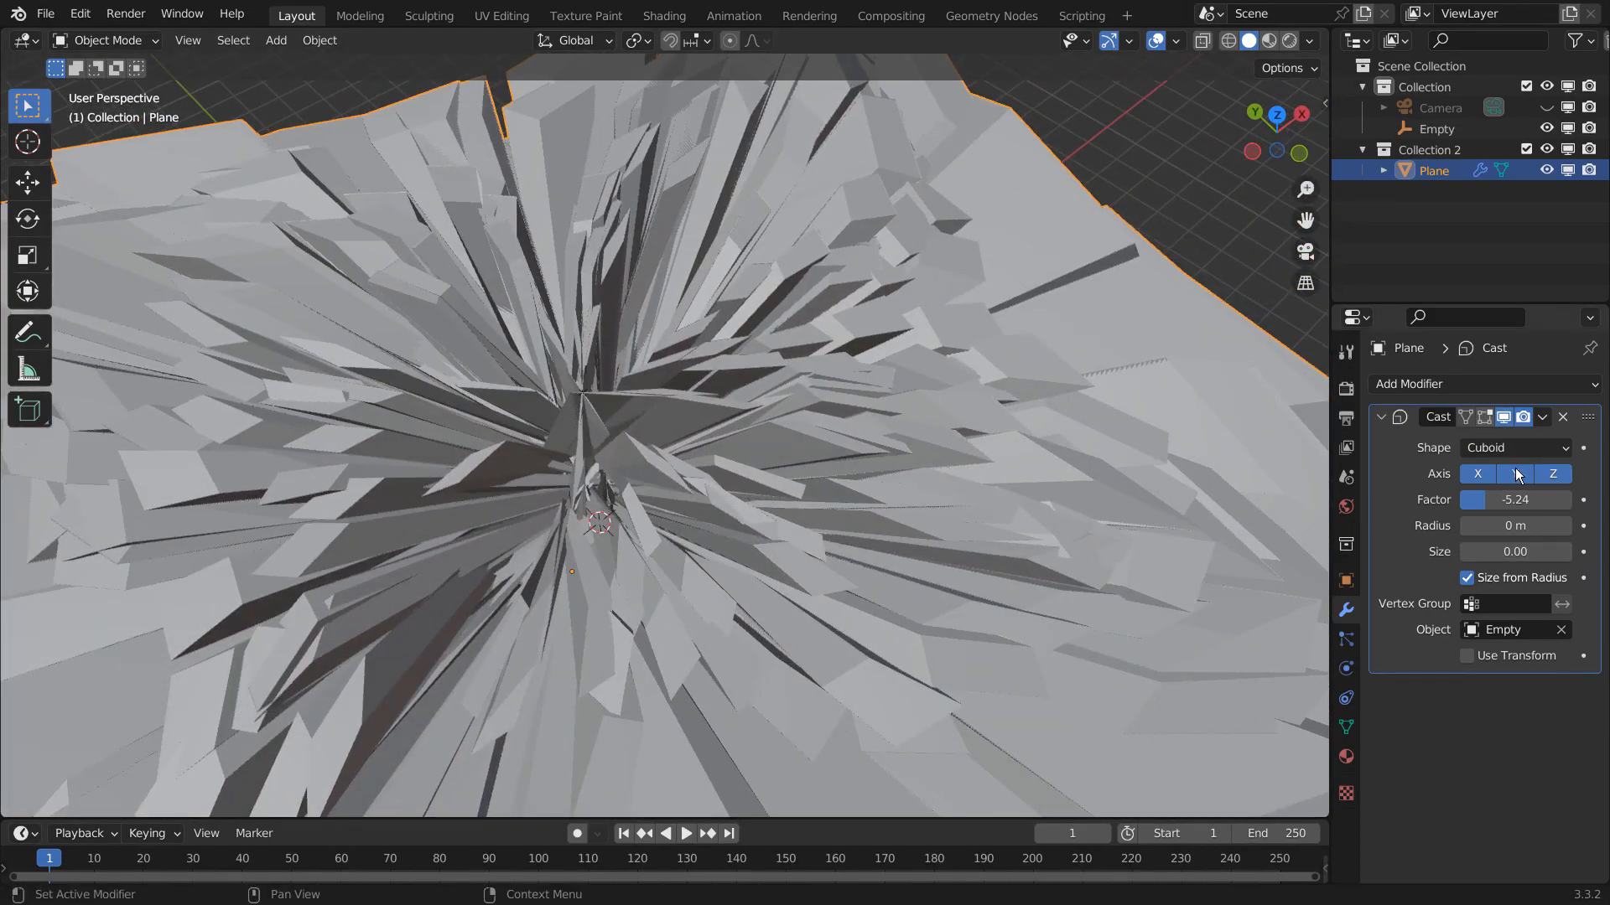
Step: Toggle the Z, X and Y axes of the cuboid Cast off and back on to compare the deformation
click(1552, 475)
click(1552, 474)
click(1492, 480)
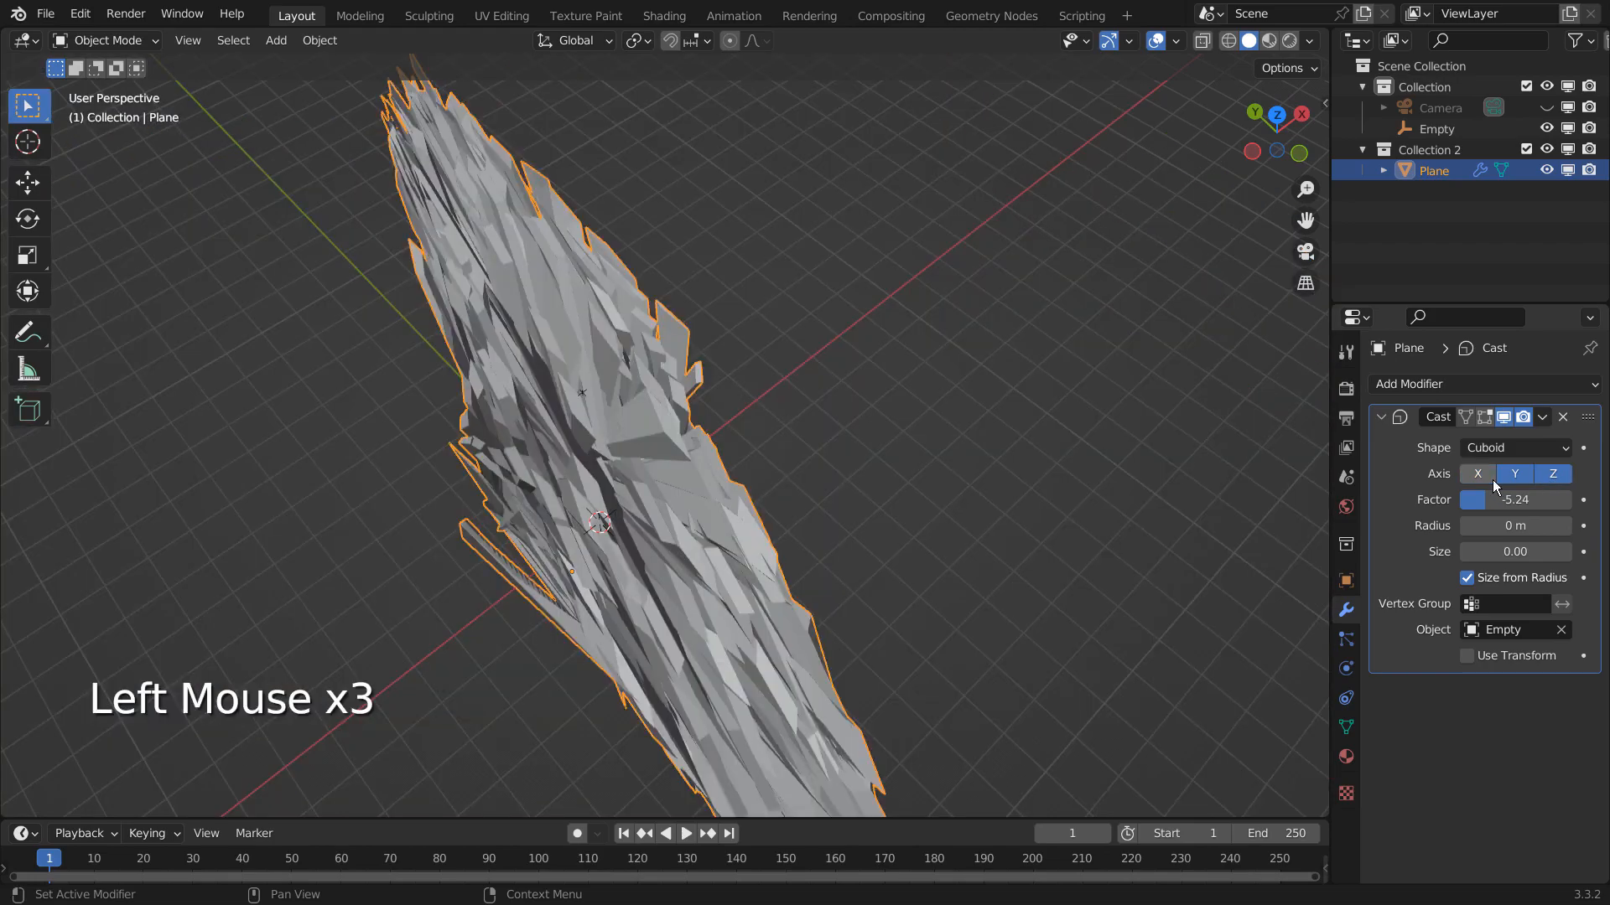
click(1494, 479)
click(1515, 480)
click(1515, 475)
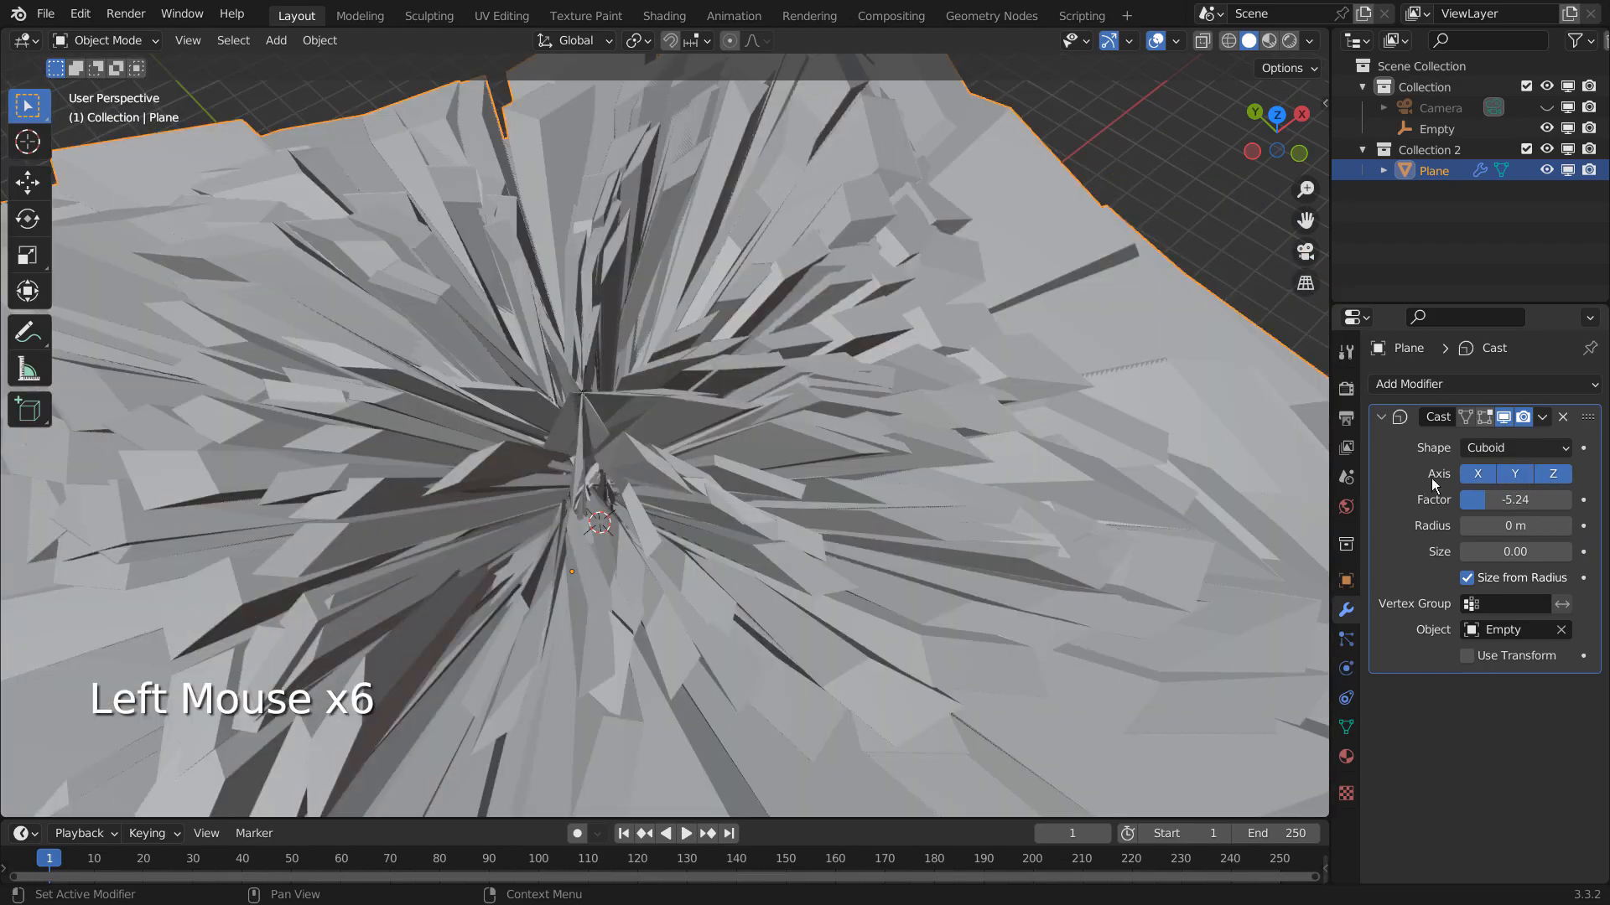
Step: Align the camera to a view of the spiky burst and set its clip end to 327 m
middle_drag(1057, 477, 769, 518)
key(ctrl+alt+KP_0)
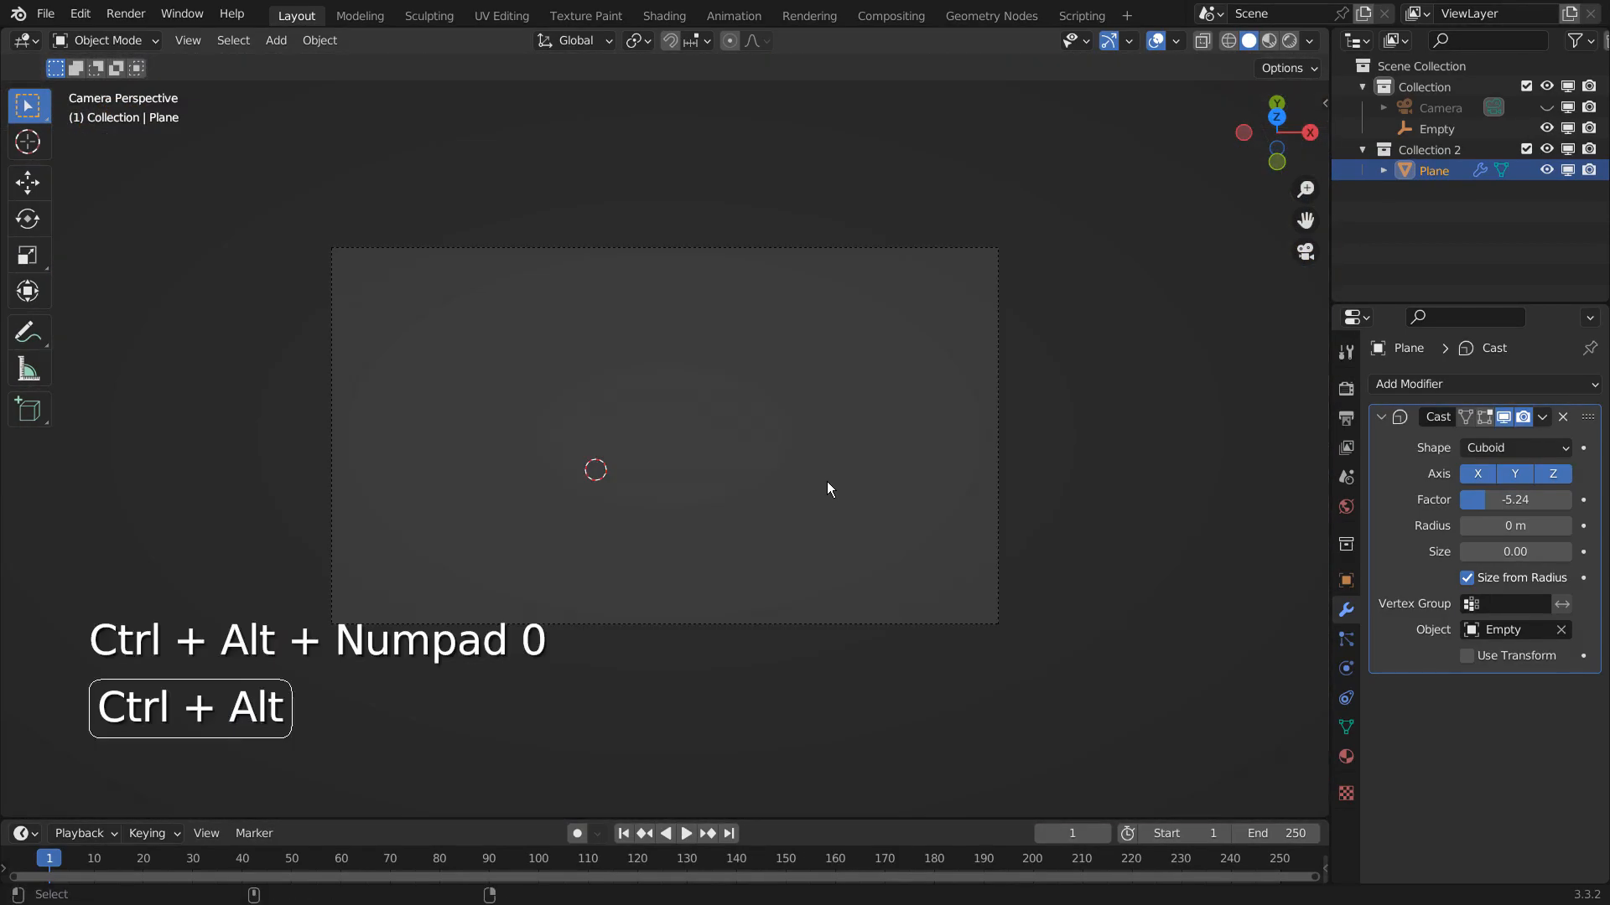
click(1439, 108)
click(1345, 669)
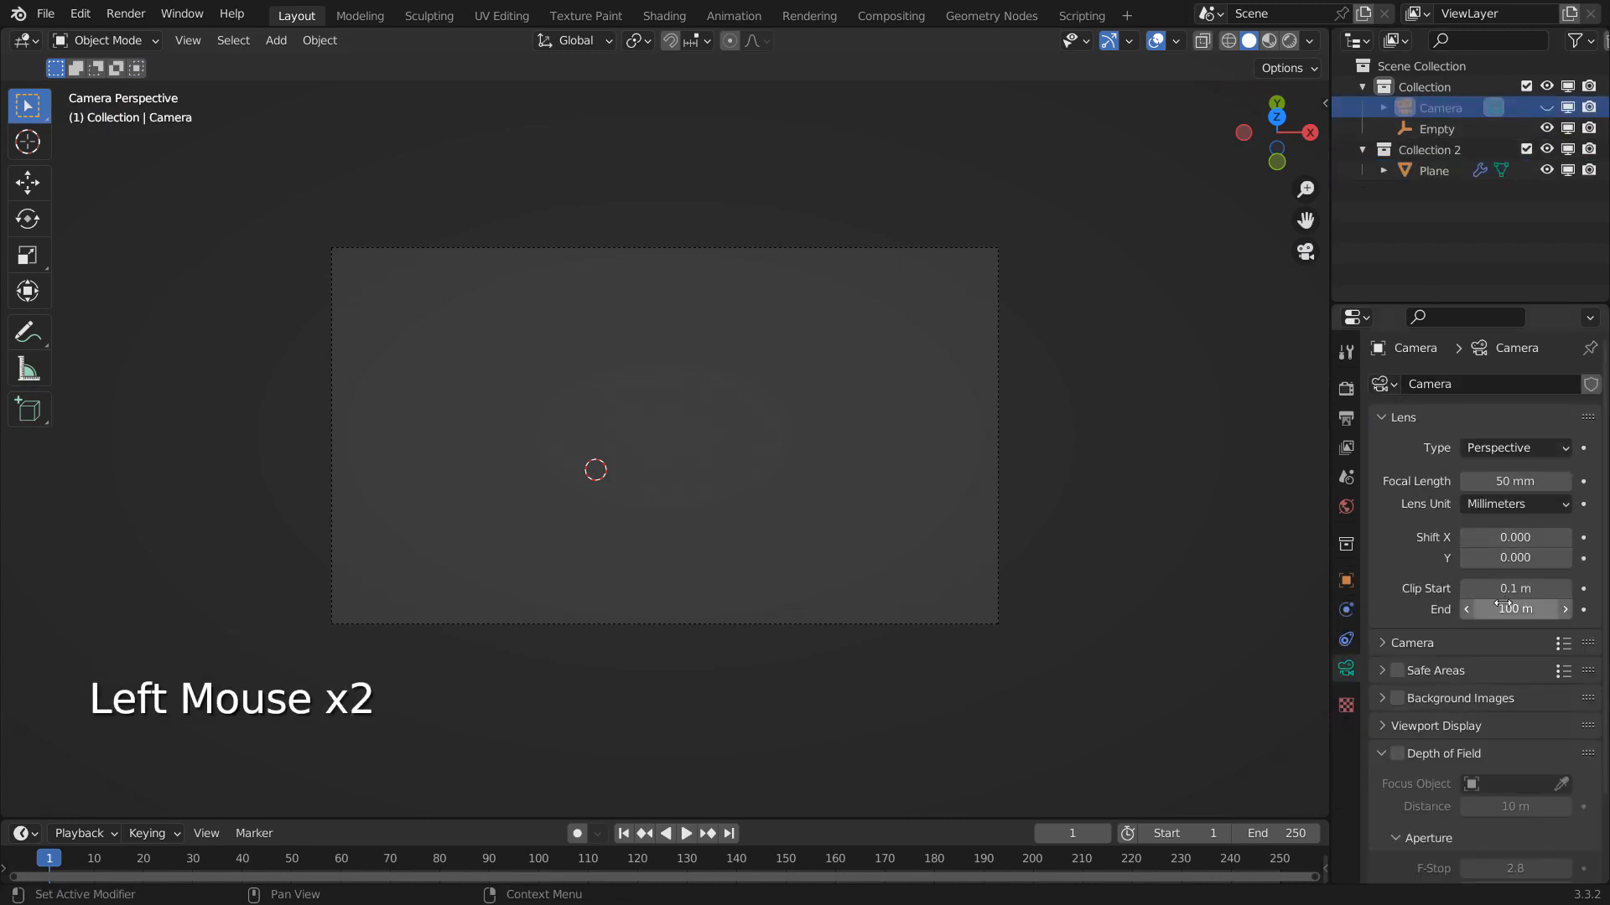
drag(1515, 608, 1589, 609)
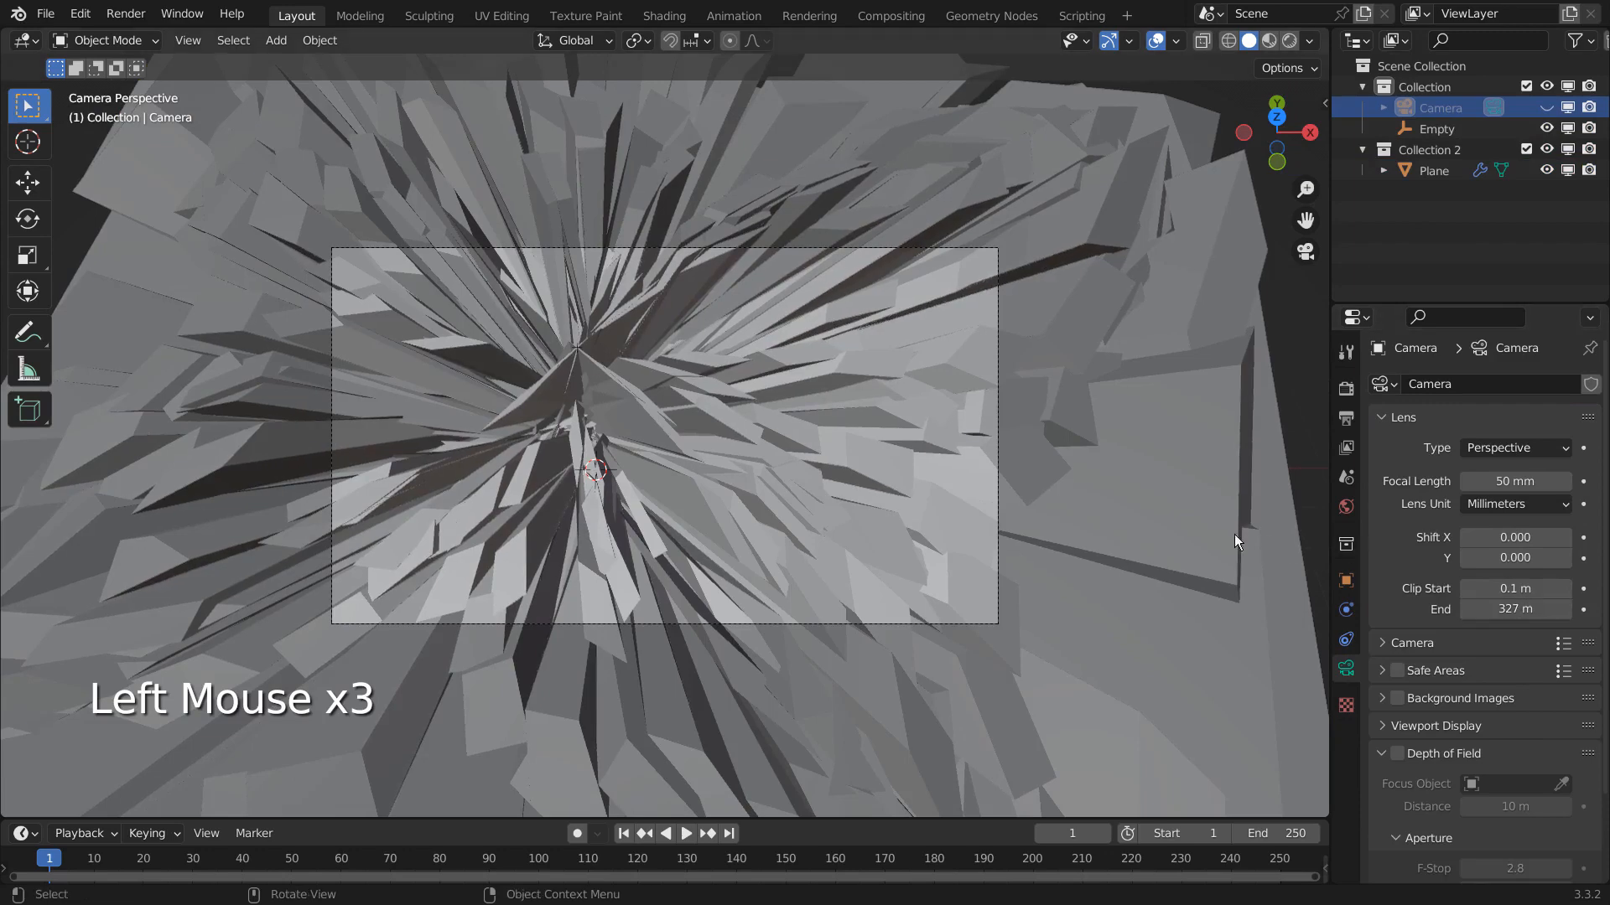
Step: Create a new material for the burst object and give it a golden orange base color
click(841, 411)
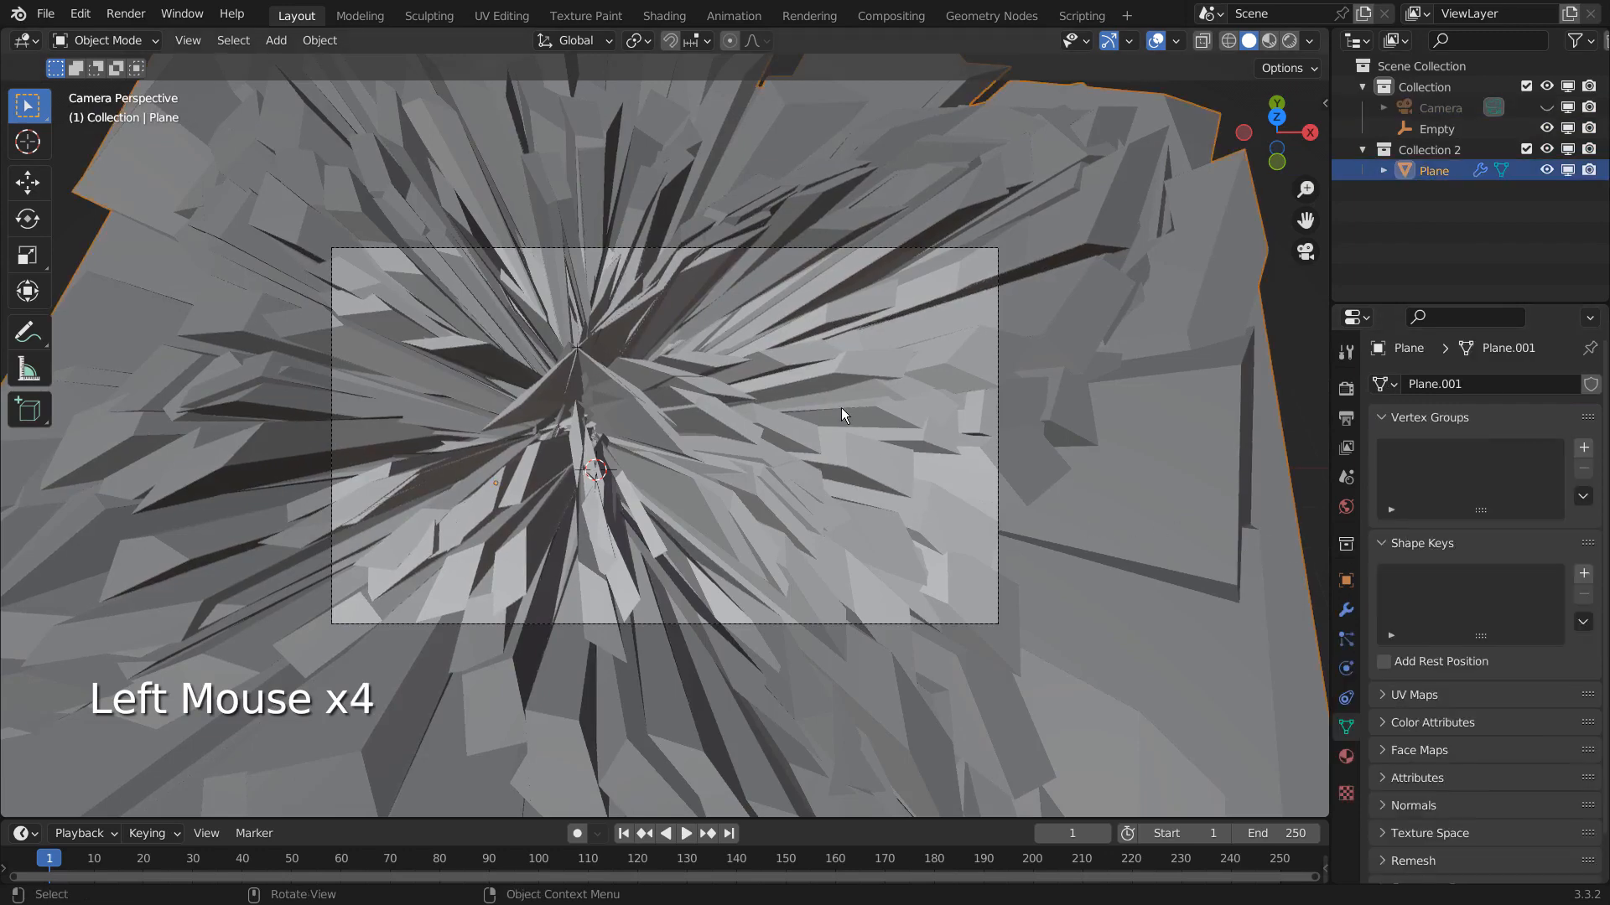
click(1346, 756)
click(1522, 472)
click(1522, 647)
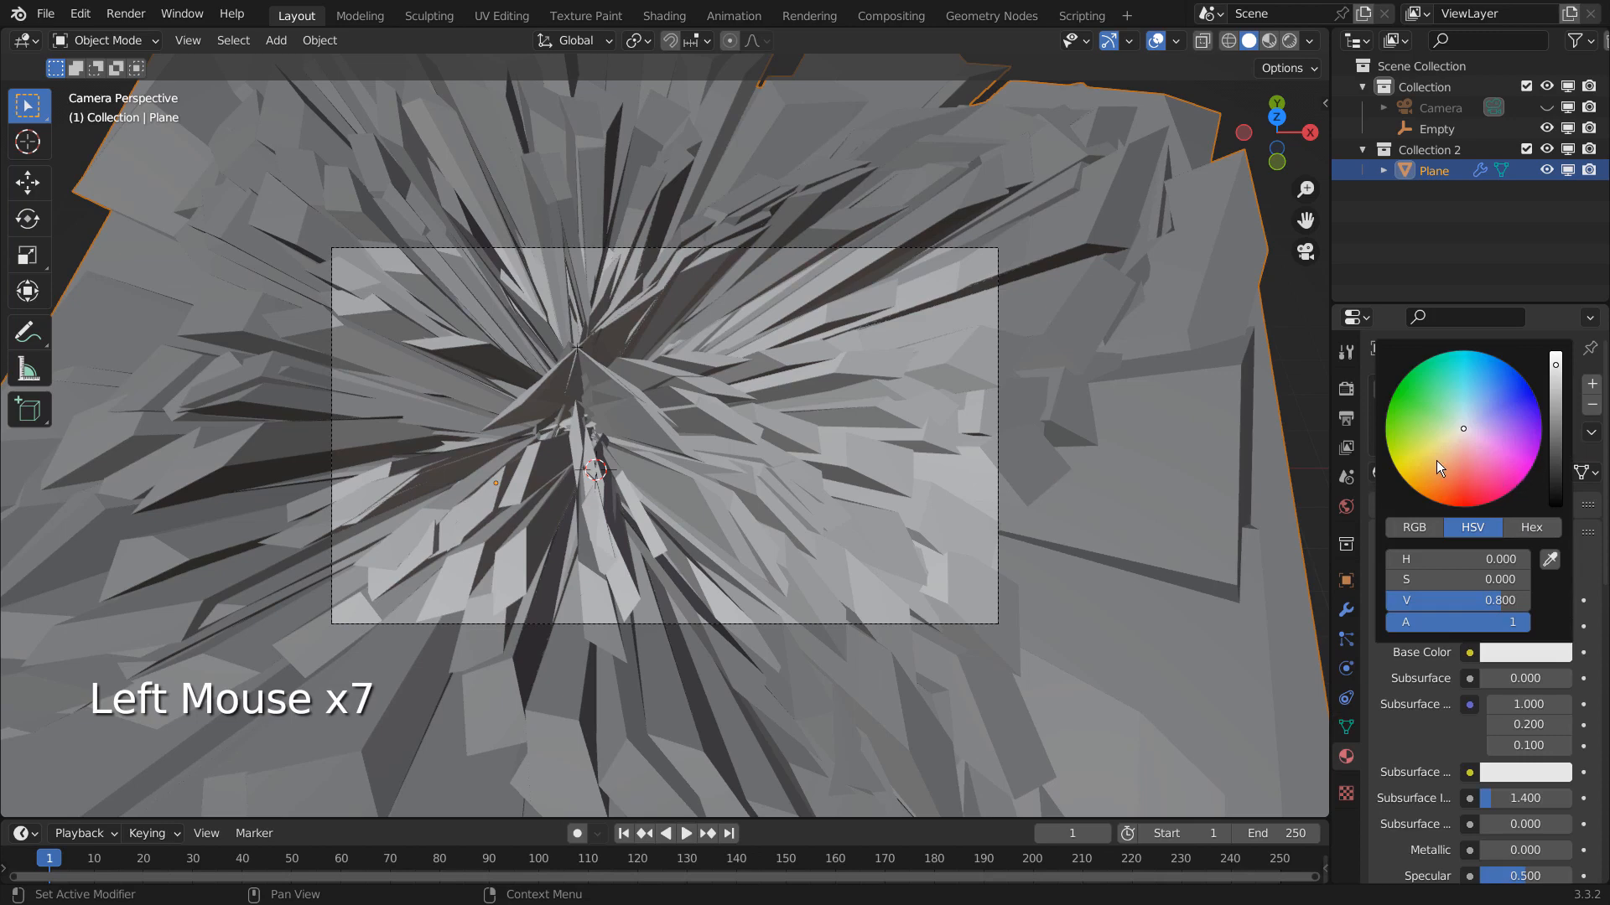
click(1436, 462)
Step: Set the material's metallic to 0.946 and roughness to 0.099, checking it in Material Preview shading
scroll(1510, 701, down, 2)
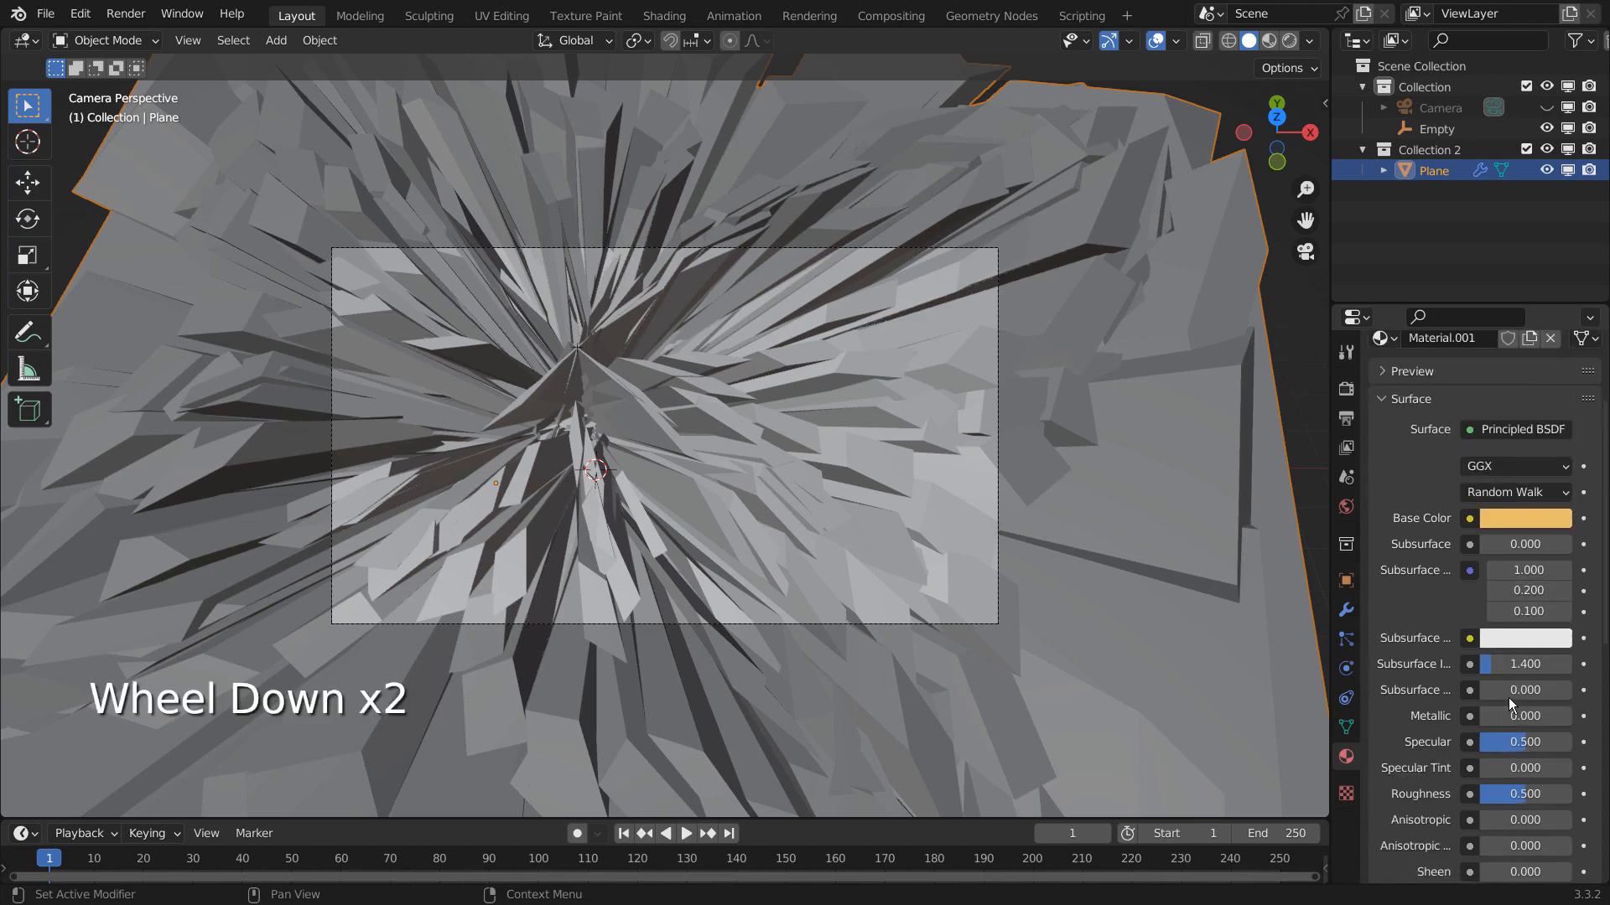
drag(1510, 716, 1566, 716)
drag(1552, 792, 1481, 792)
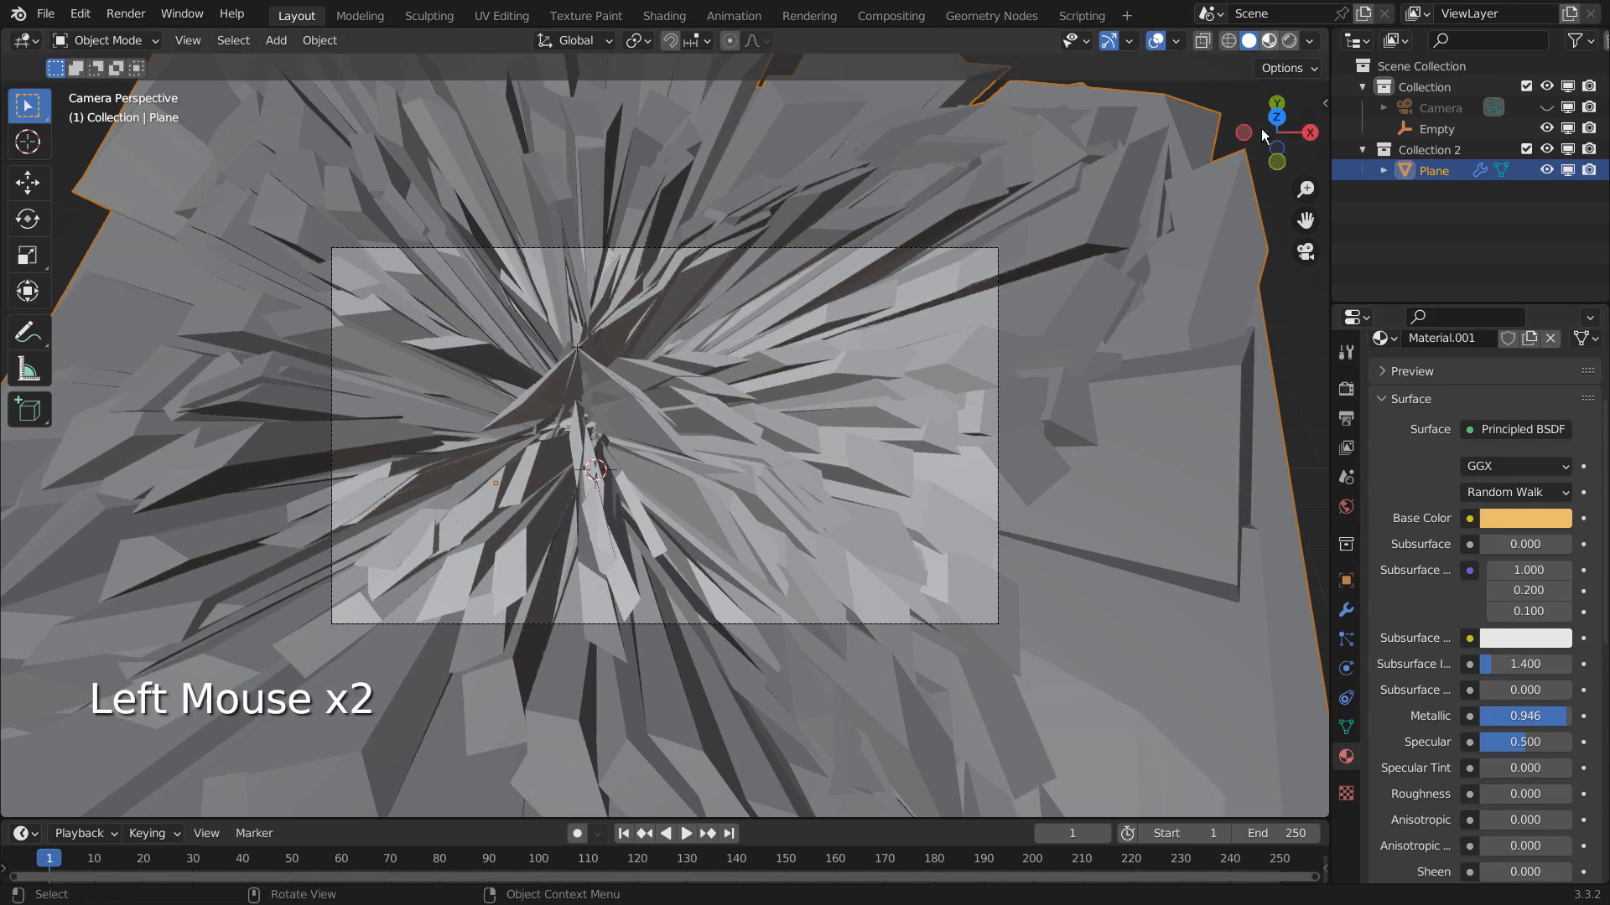
click(1269, 40)
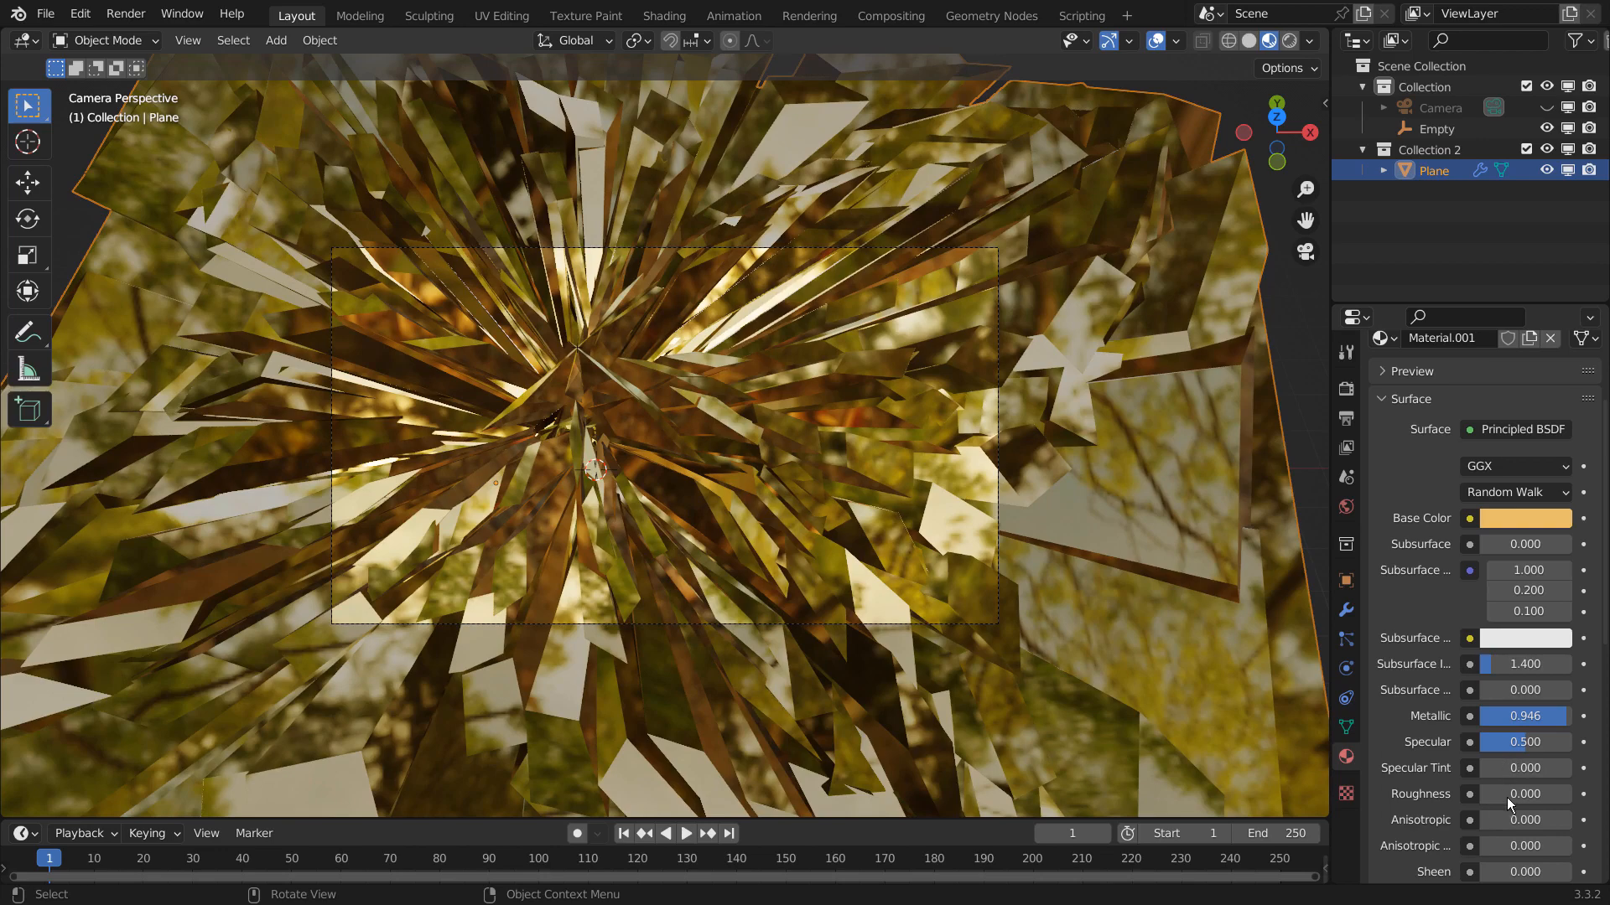
drag(1523, 798, 1528, 799)
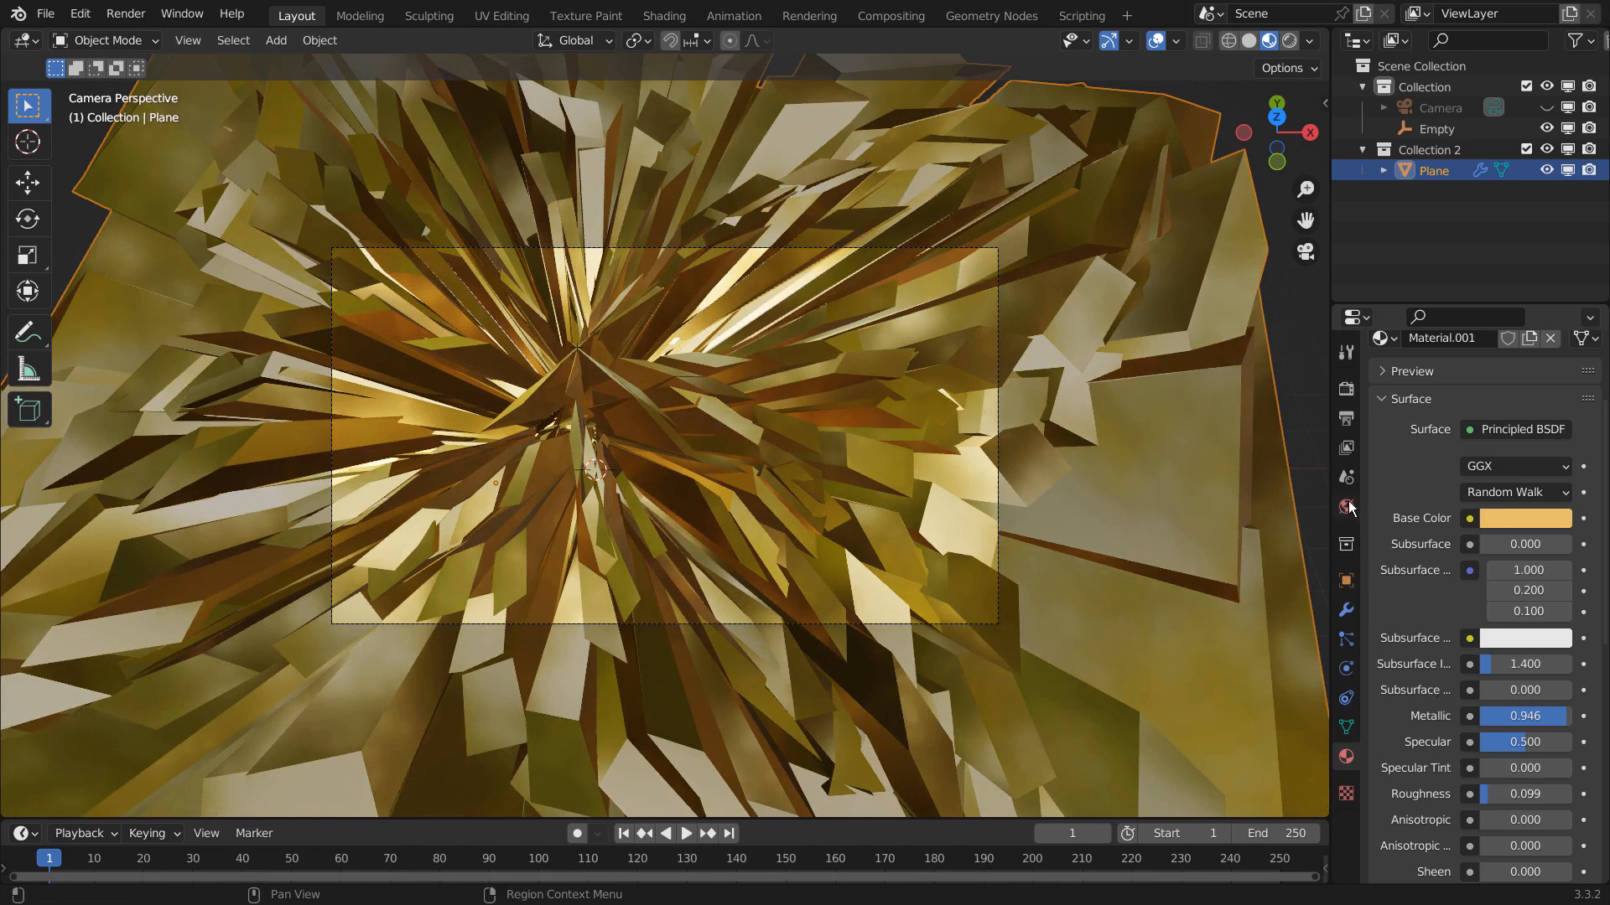
Step: Switch the viewport to Rendered shading and deselect the burst object
click(1289, 40)
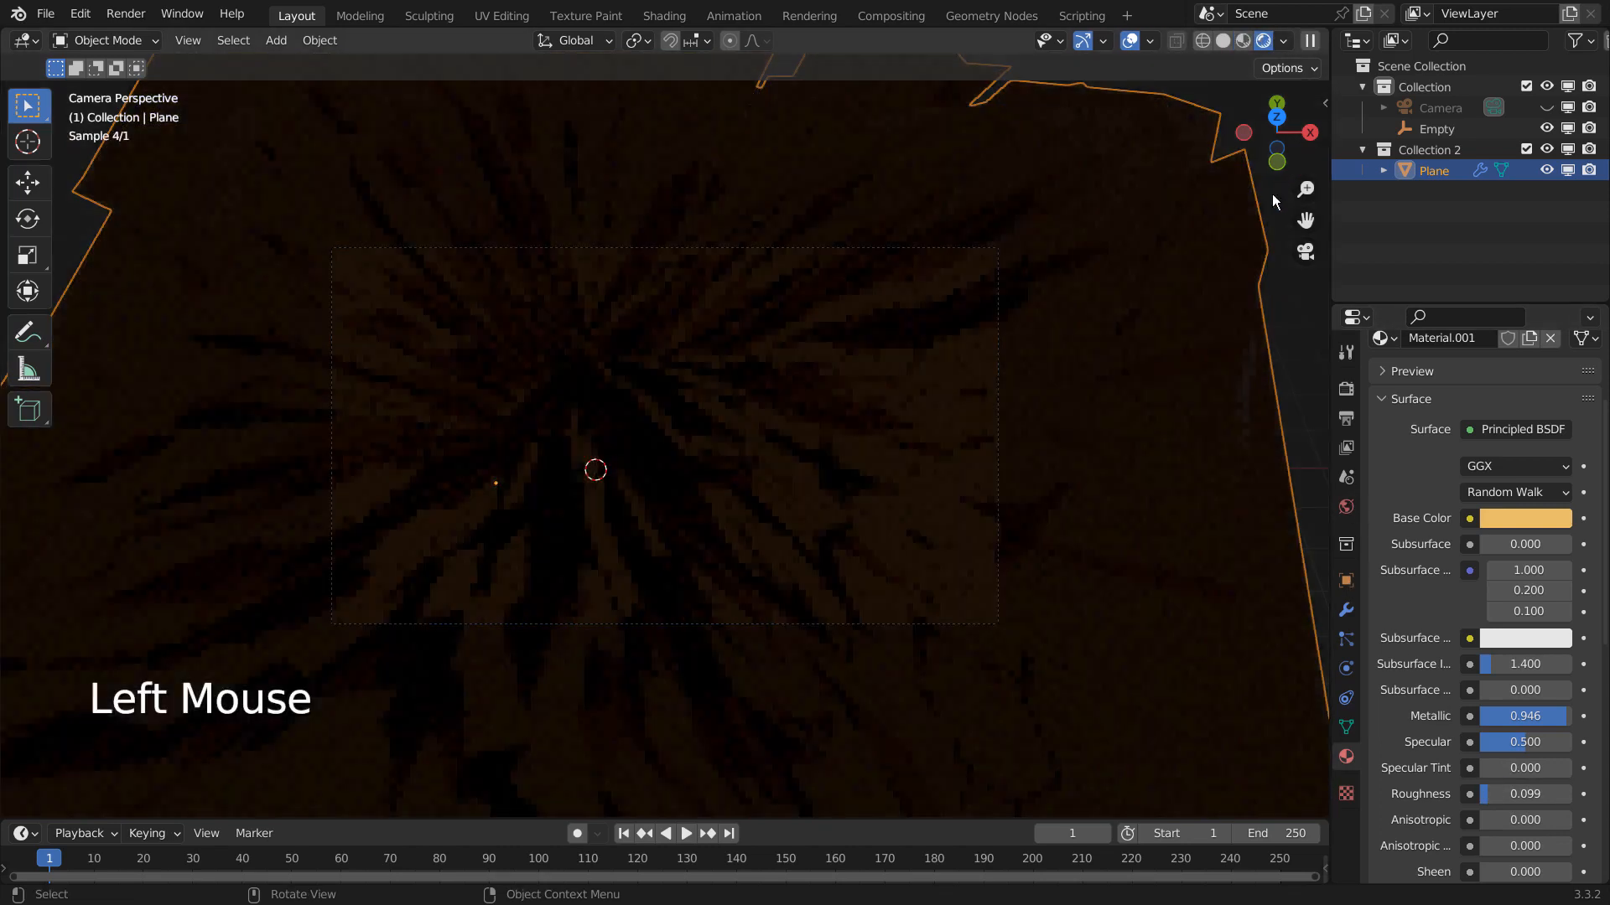
click(1288, 328)
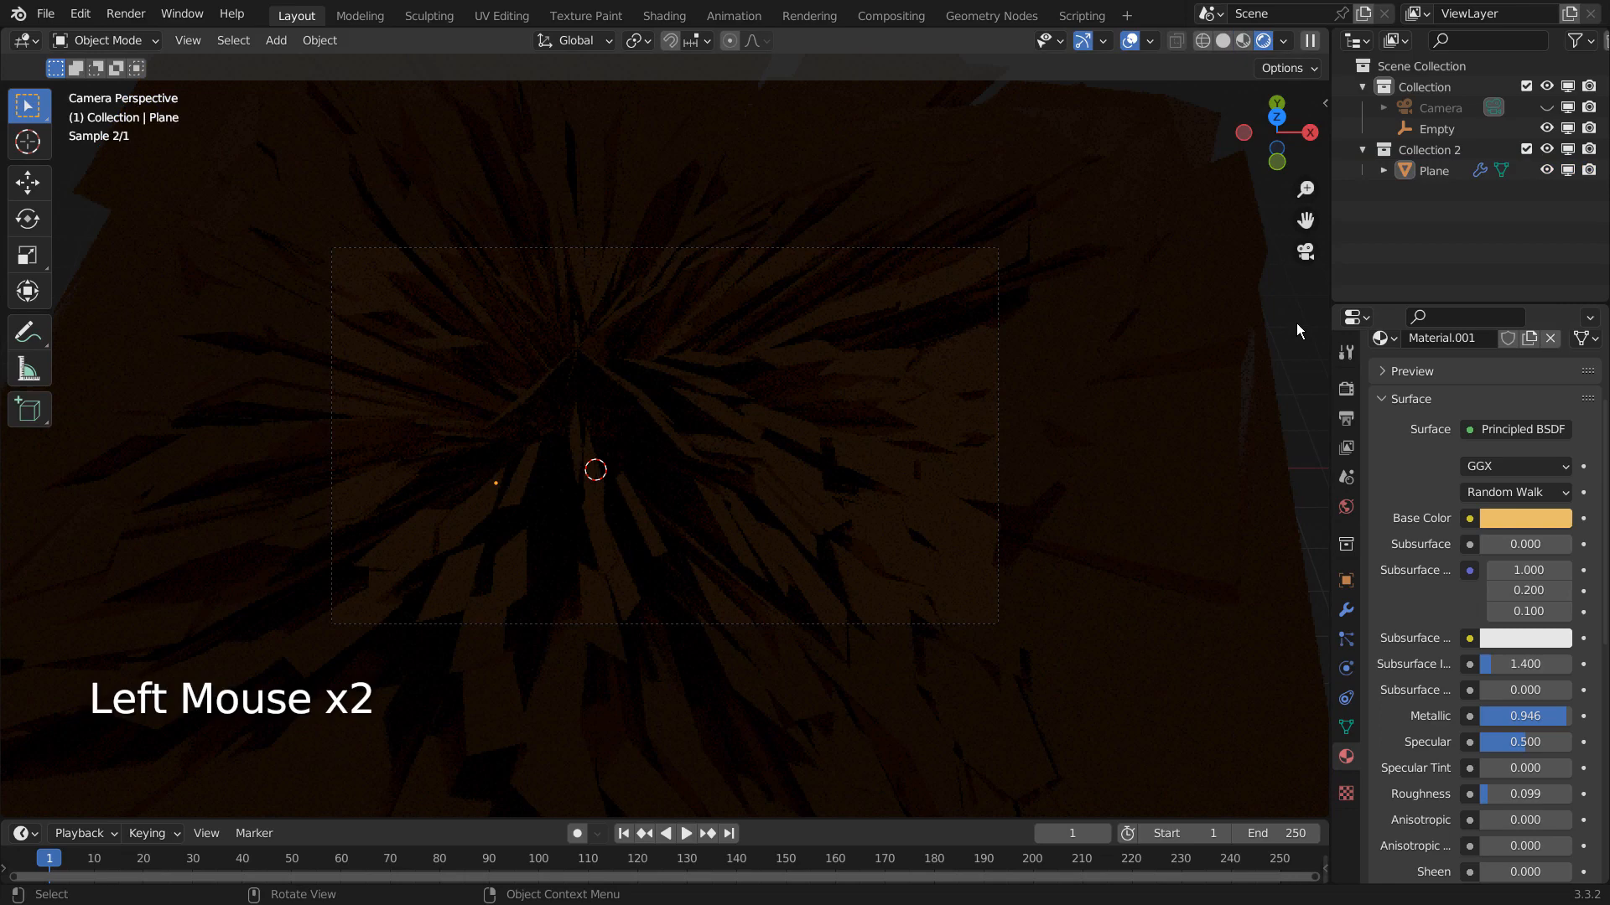
Step: Assign a Sky Texture to the world background's color
click(1346, 507)
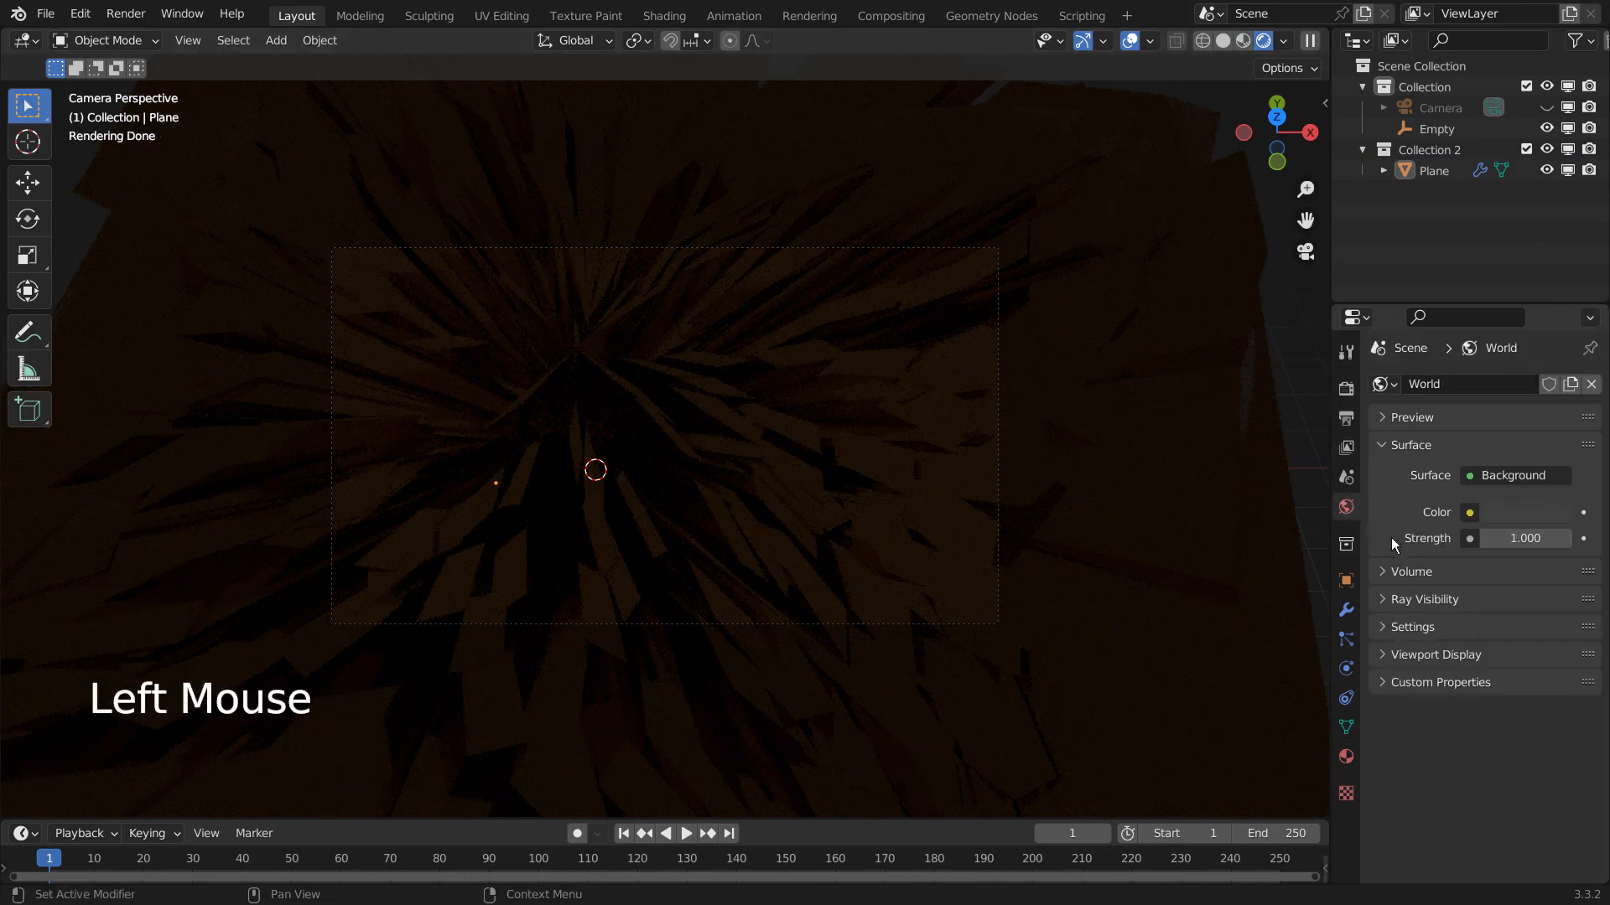
click(1474, 478)
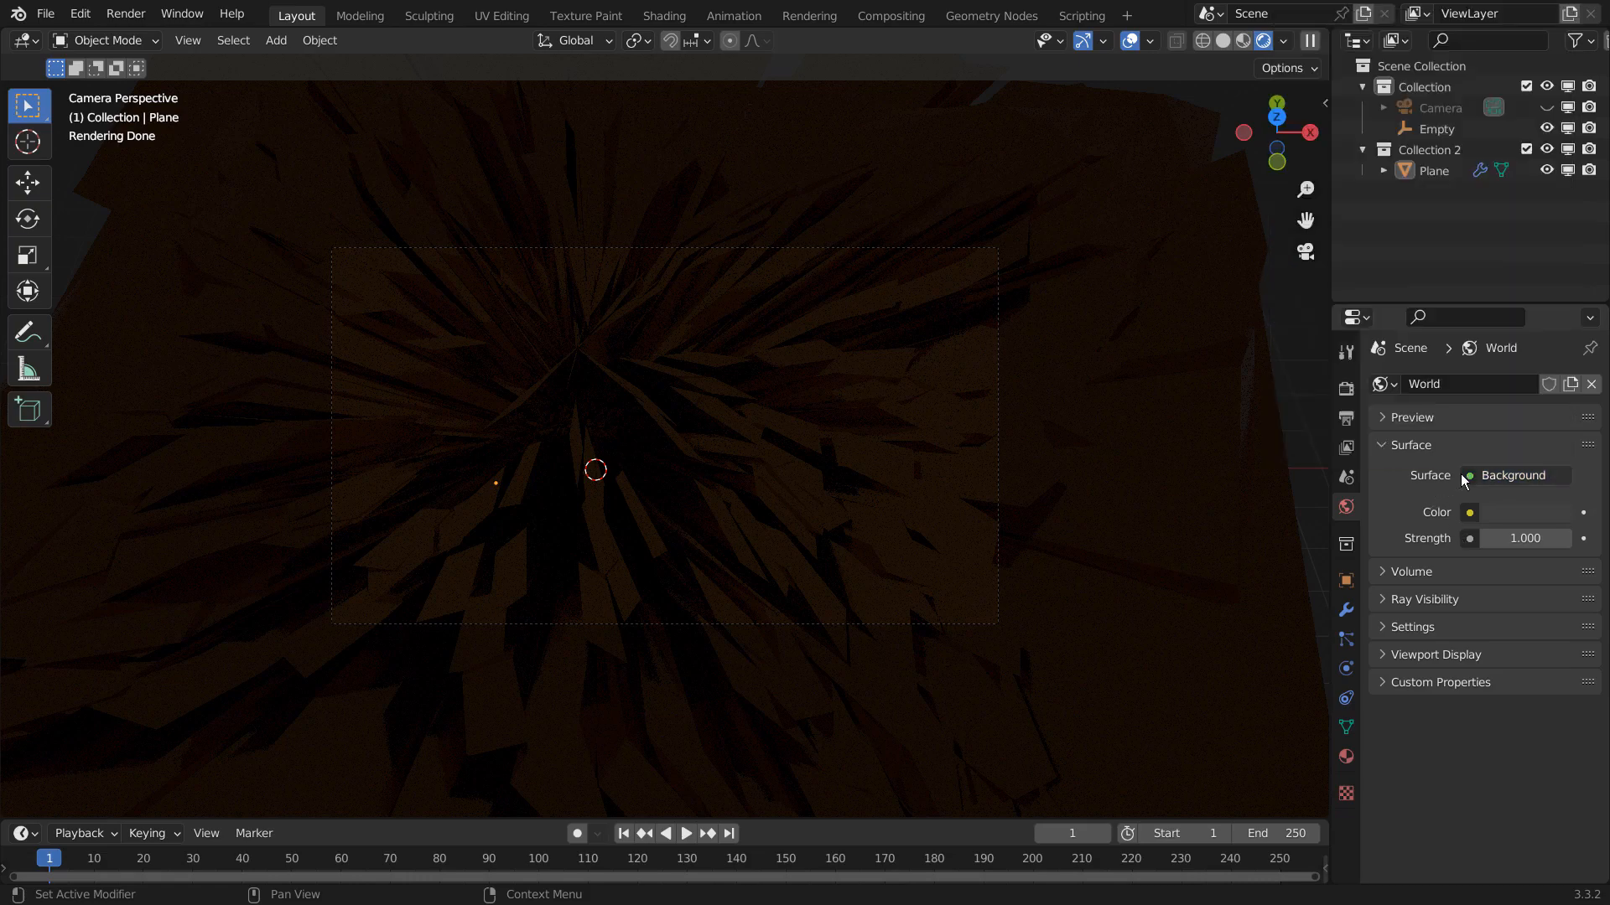
click(1367, 511)
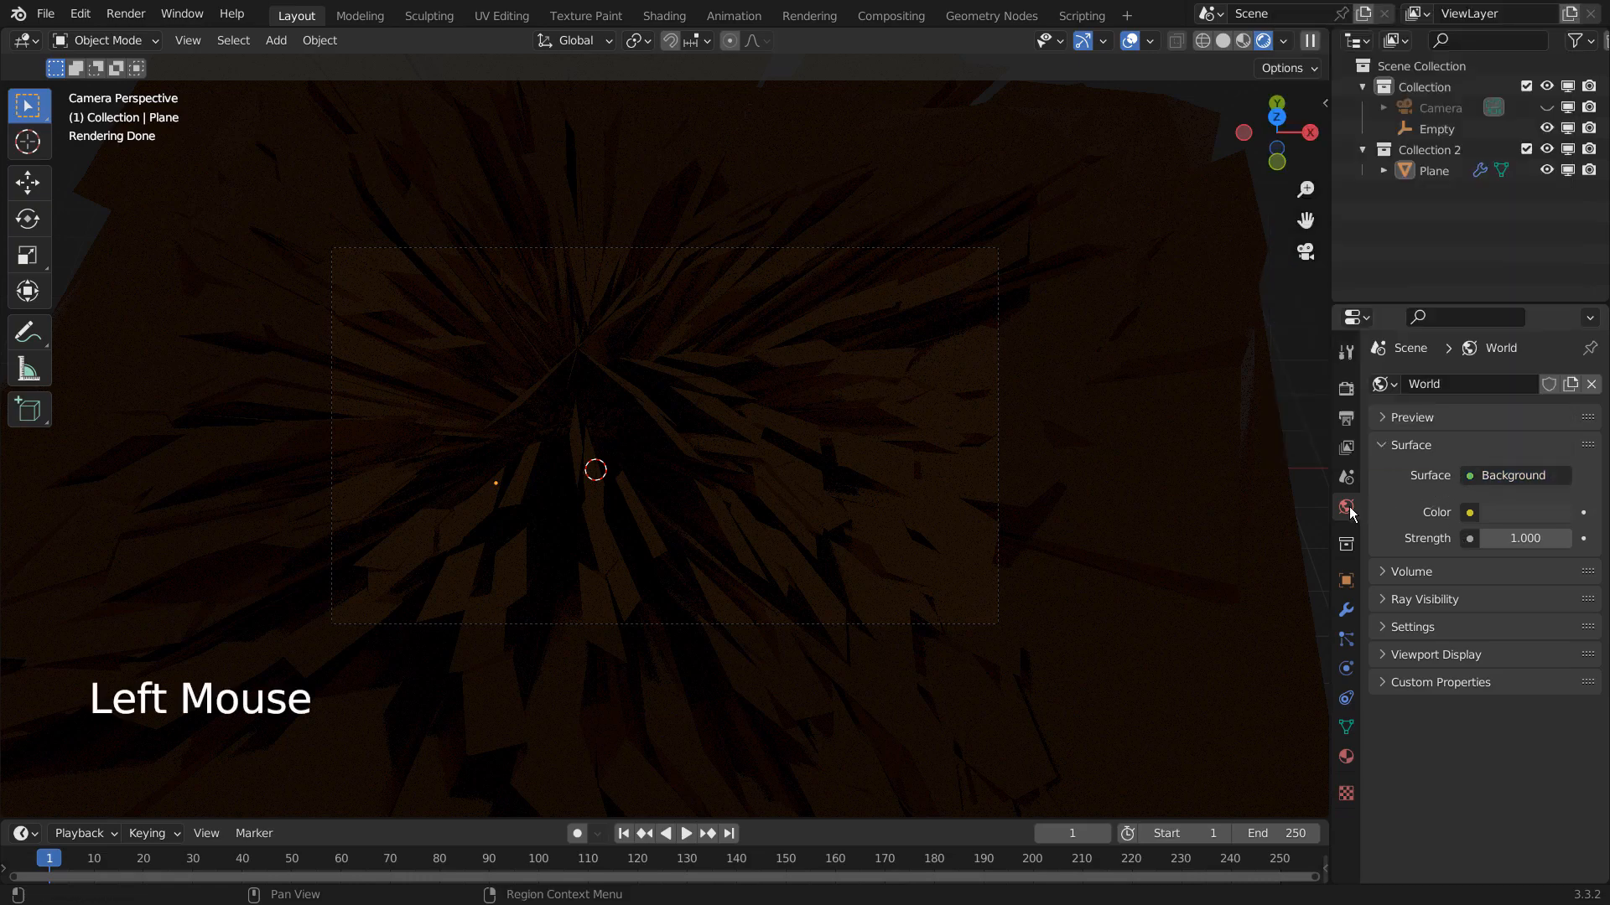
click(1470, 512)
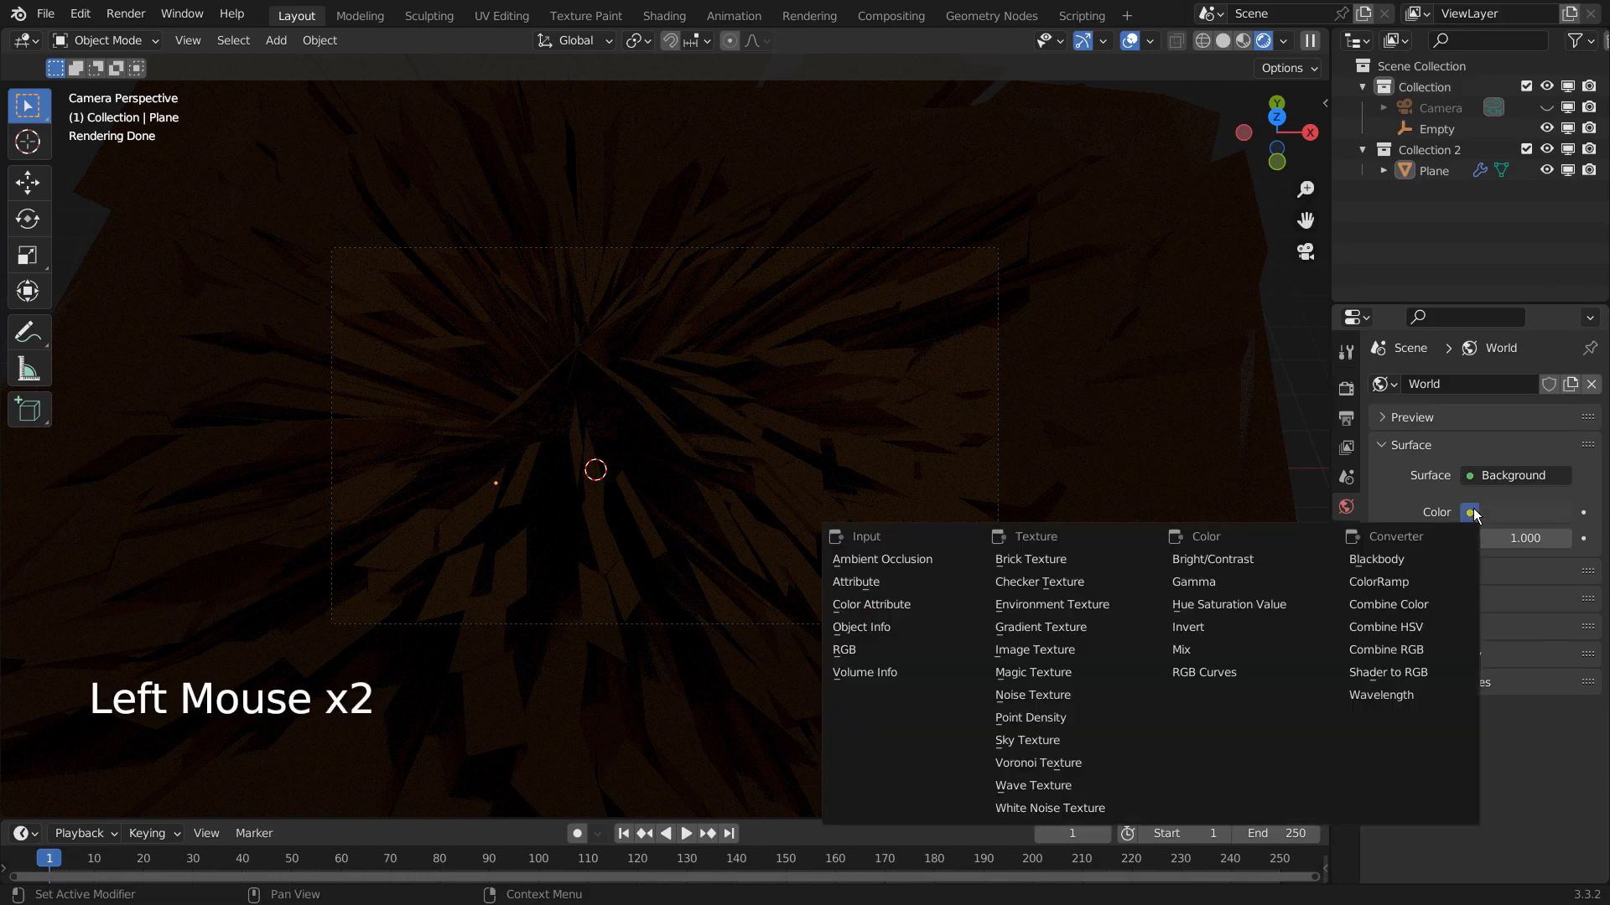
click(1075, 741)
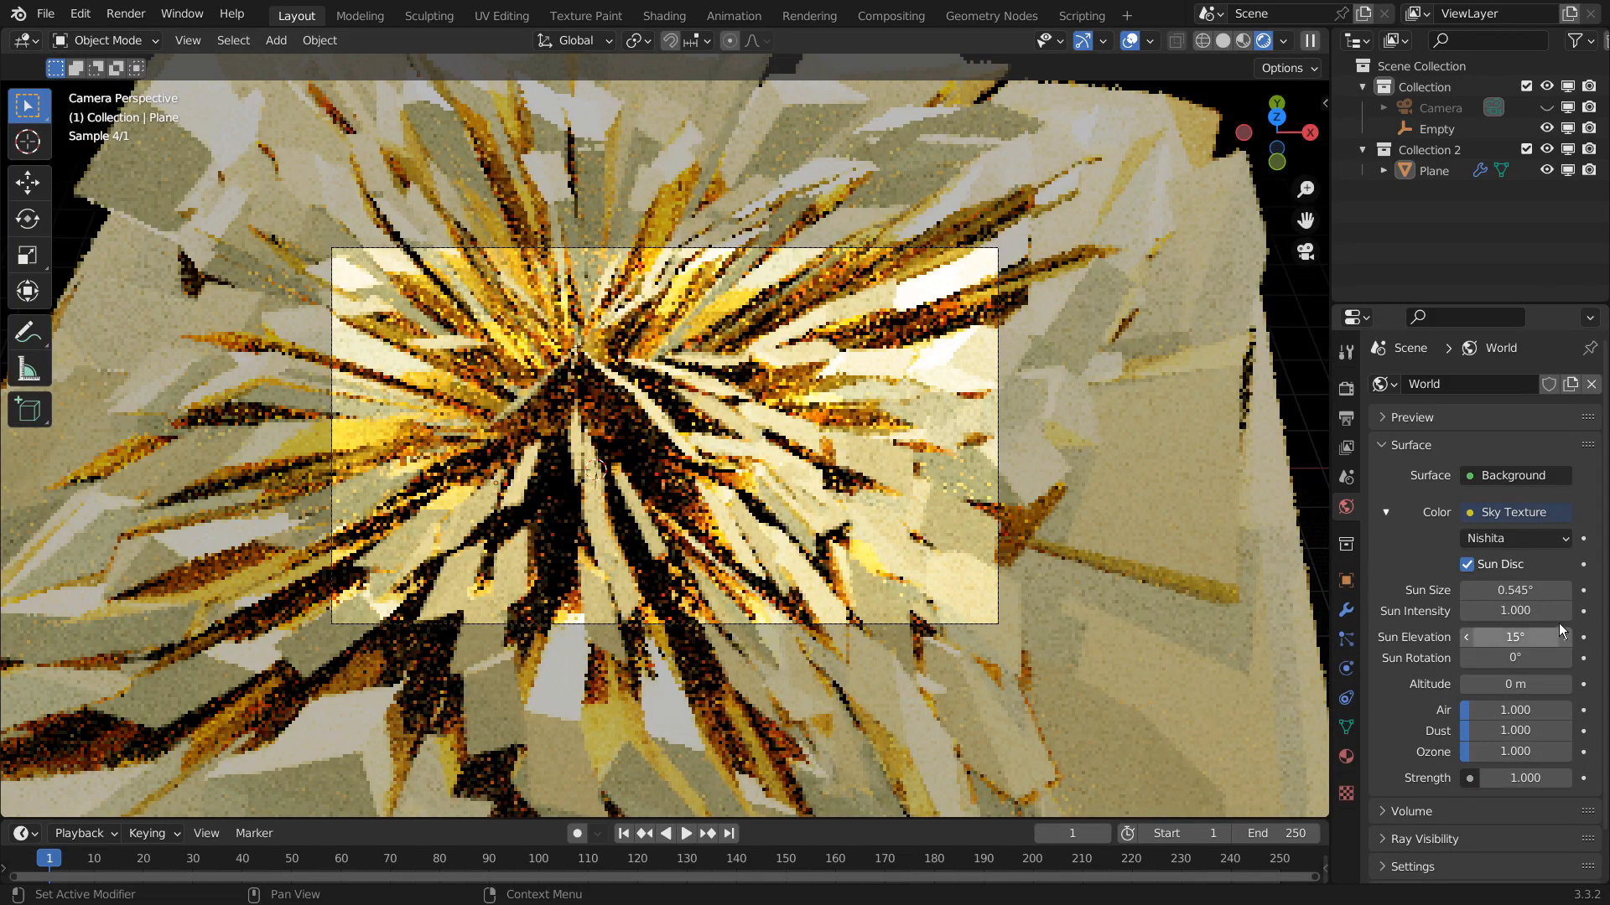
Step: Set the sky's sun intensity to 0.2 and its sun elevation to 35°
click(1540, 611)
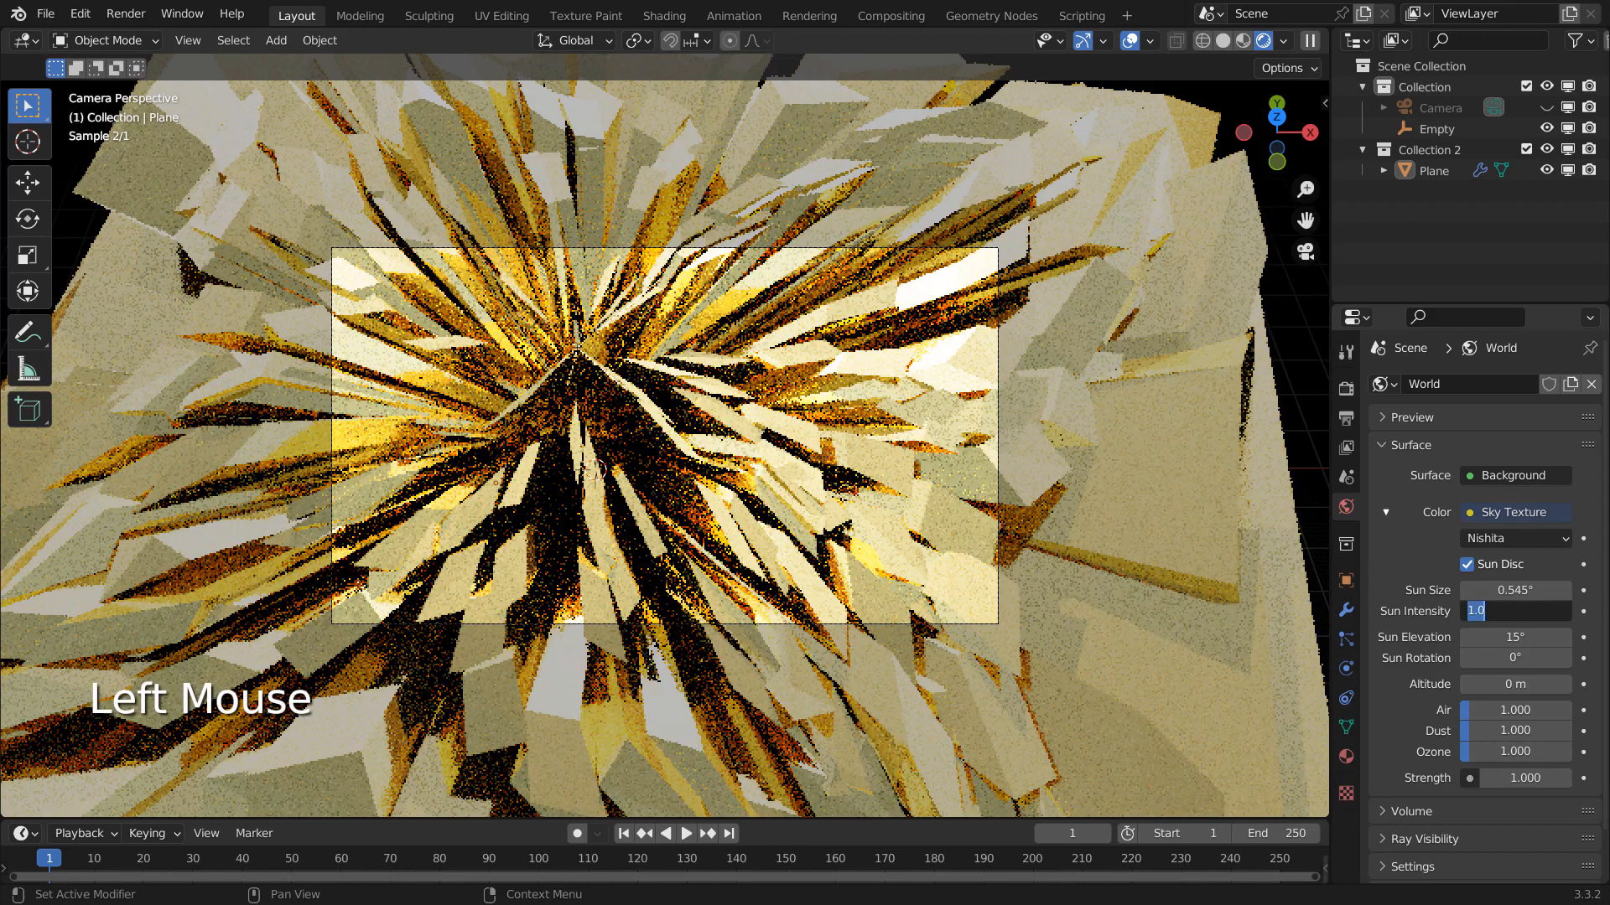
text(0.2)
key(Tab)
text(3)
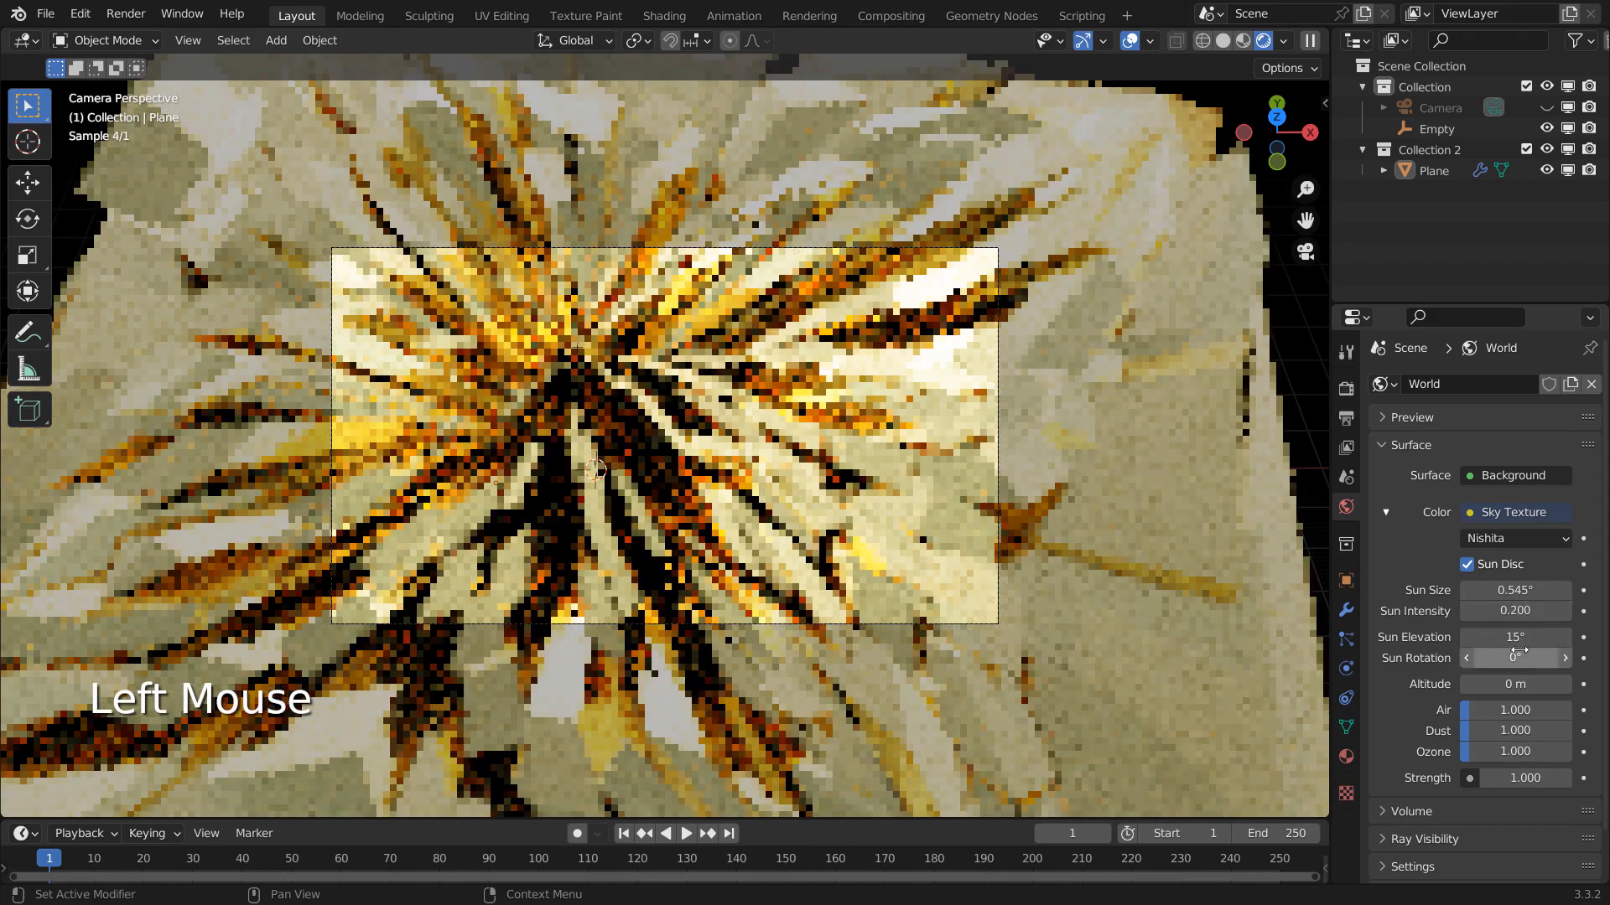
text(5)
key(Return)
Step: Try a sun rotation of 90° for the sky and settle on 180°
click(1515, 658)
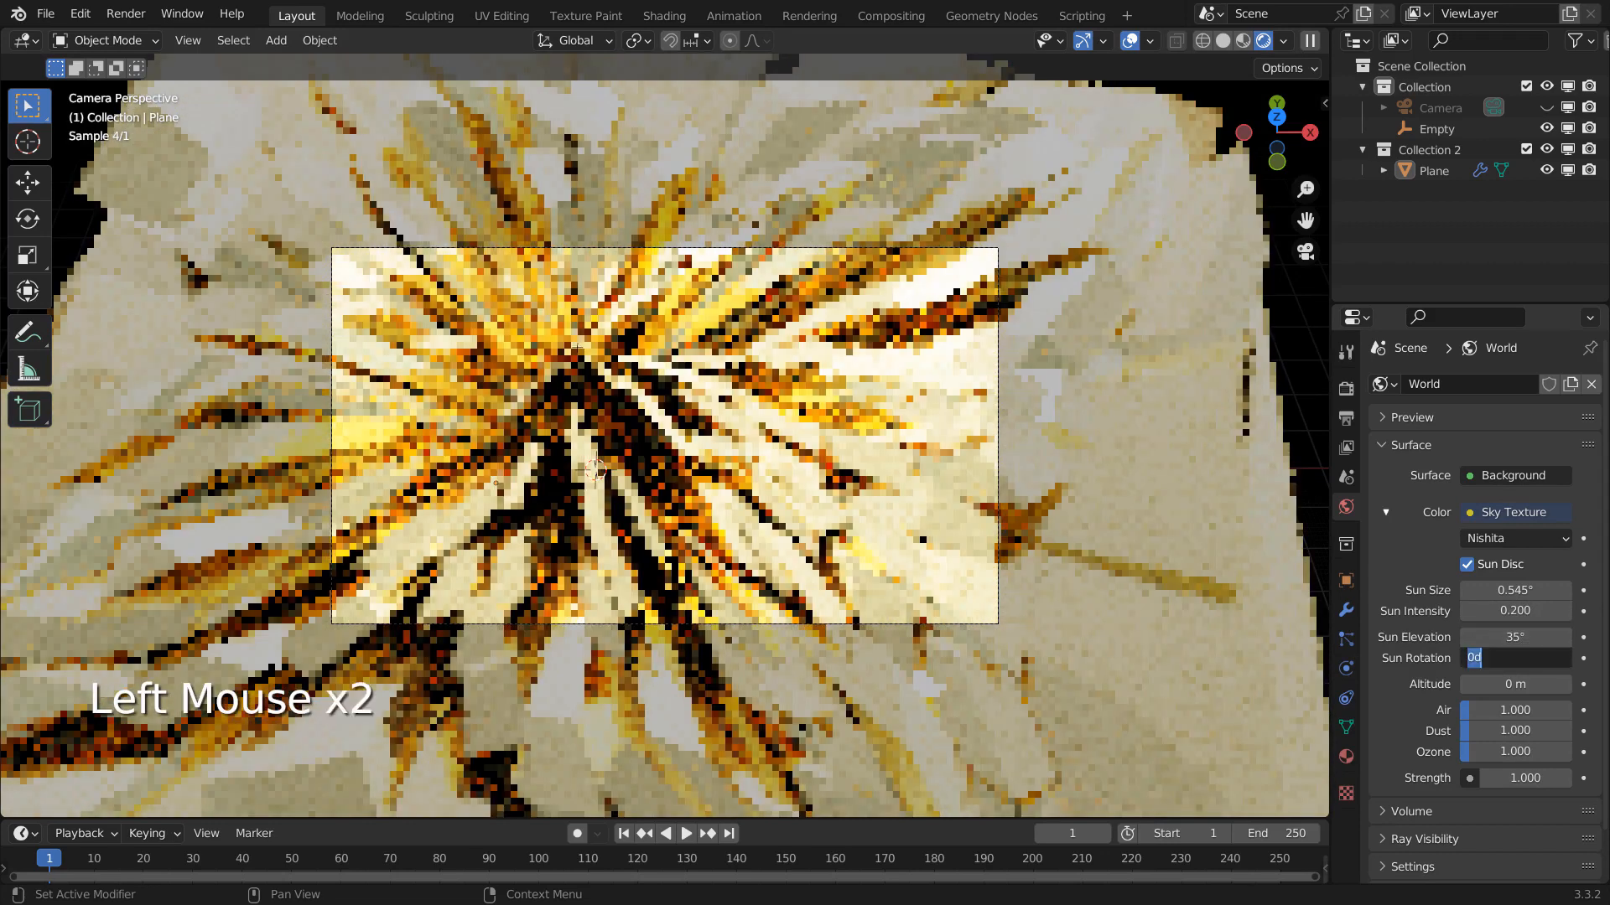
text(90)
key(Return)
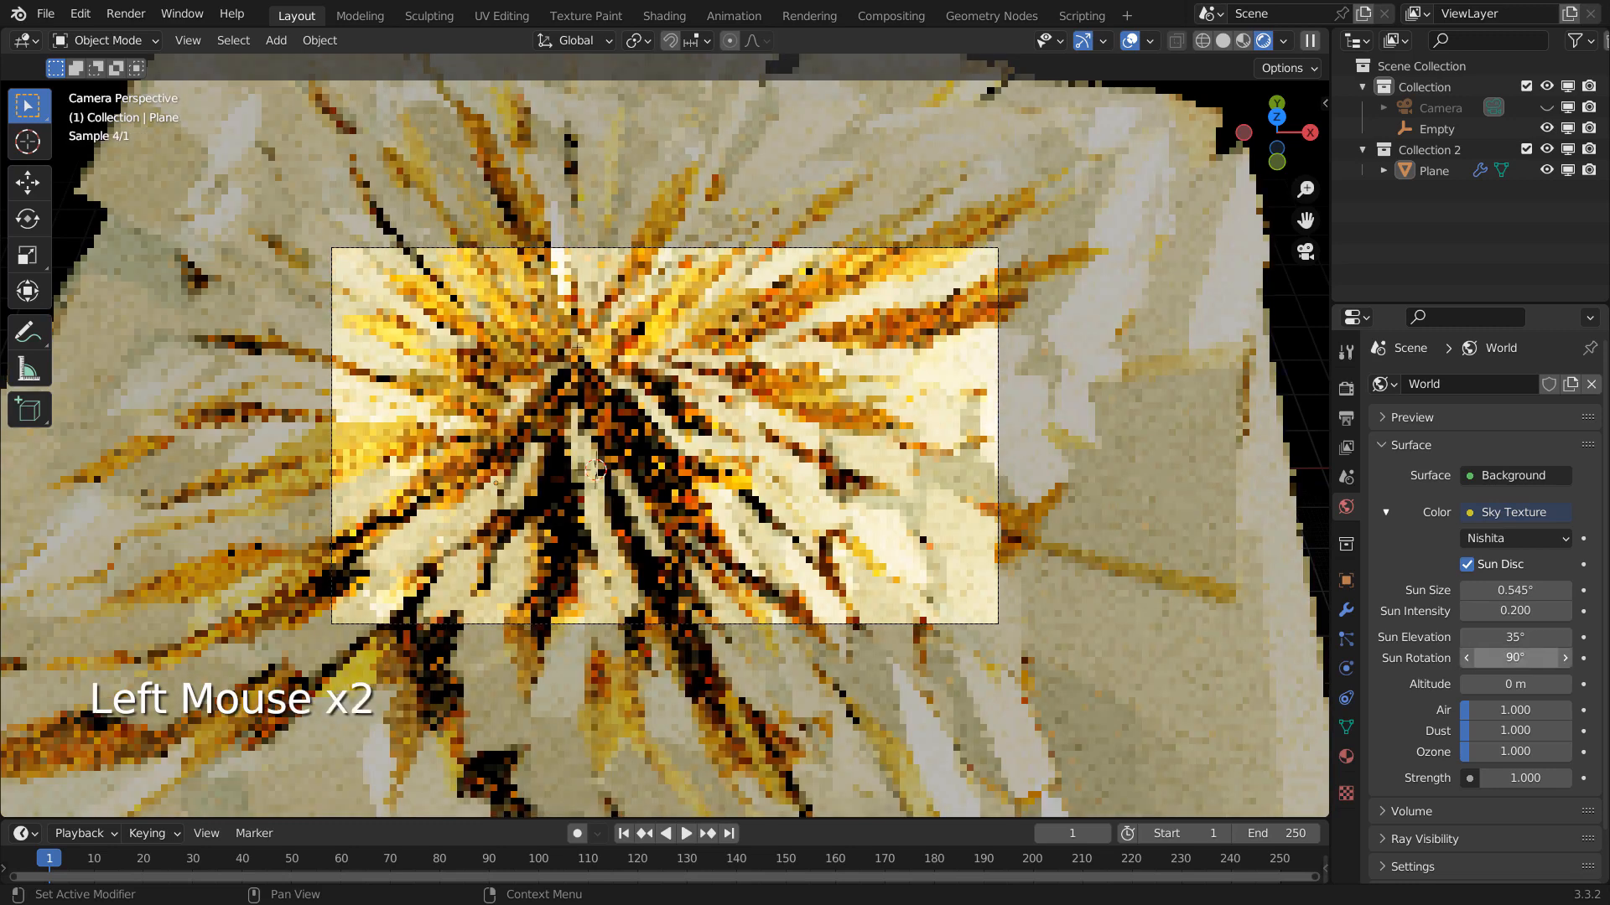
click(1515, 658)
text(180)
key(Return)
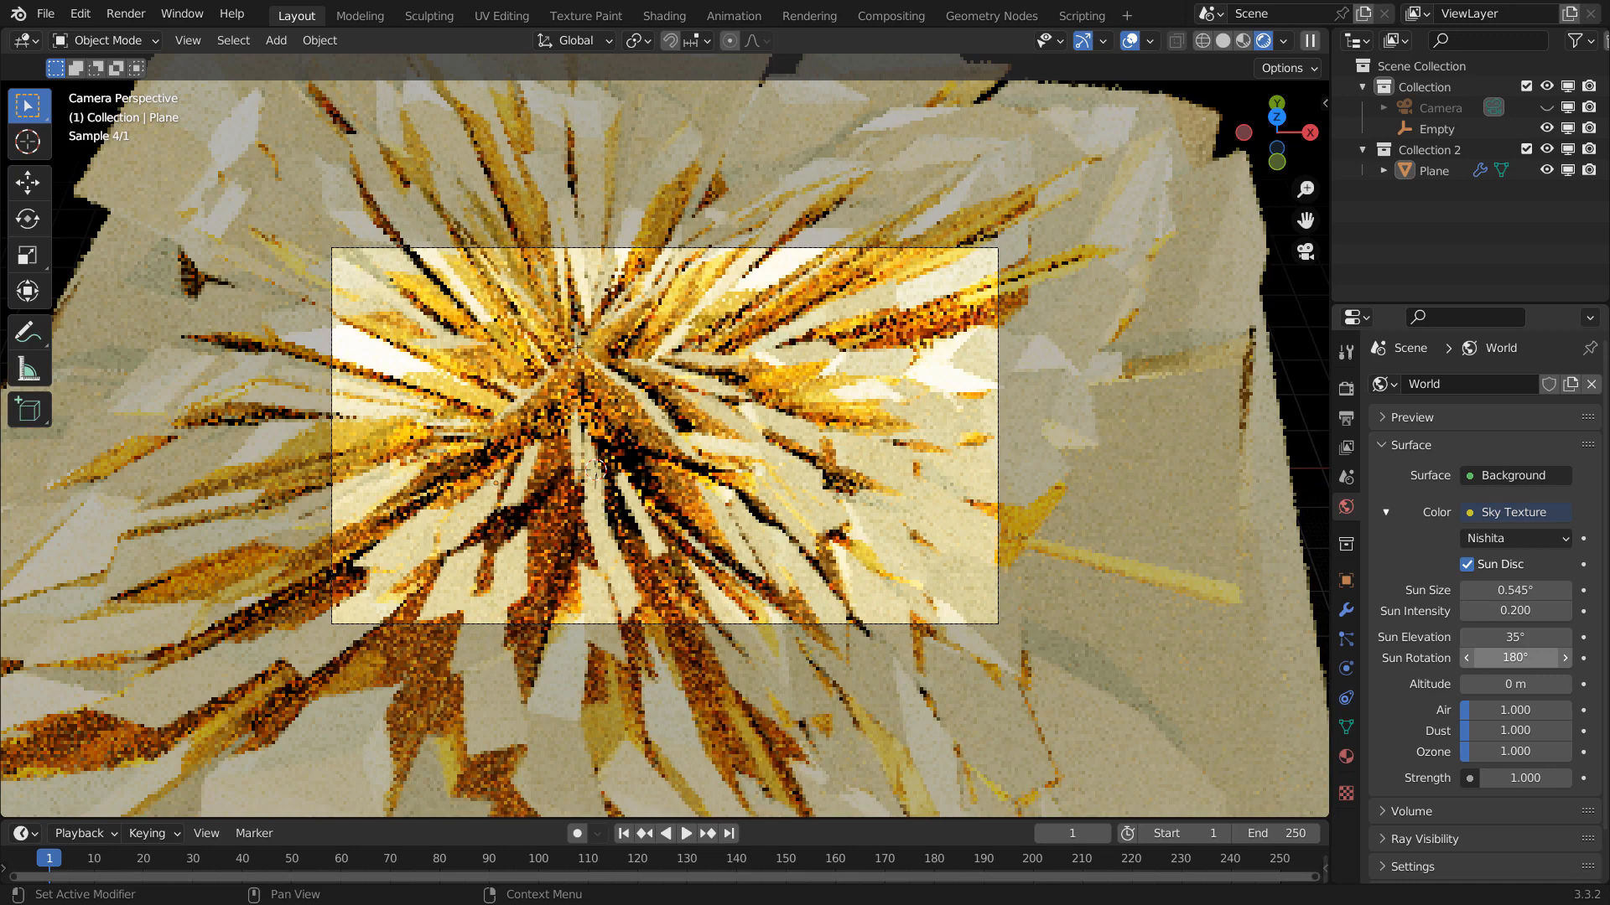
Step: Try a sun rotation of 270° and return it to 180°
click(1515, 659)
text(270)
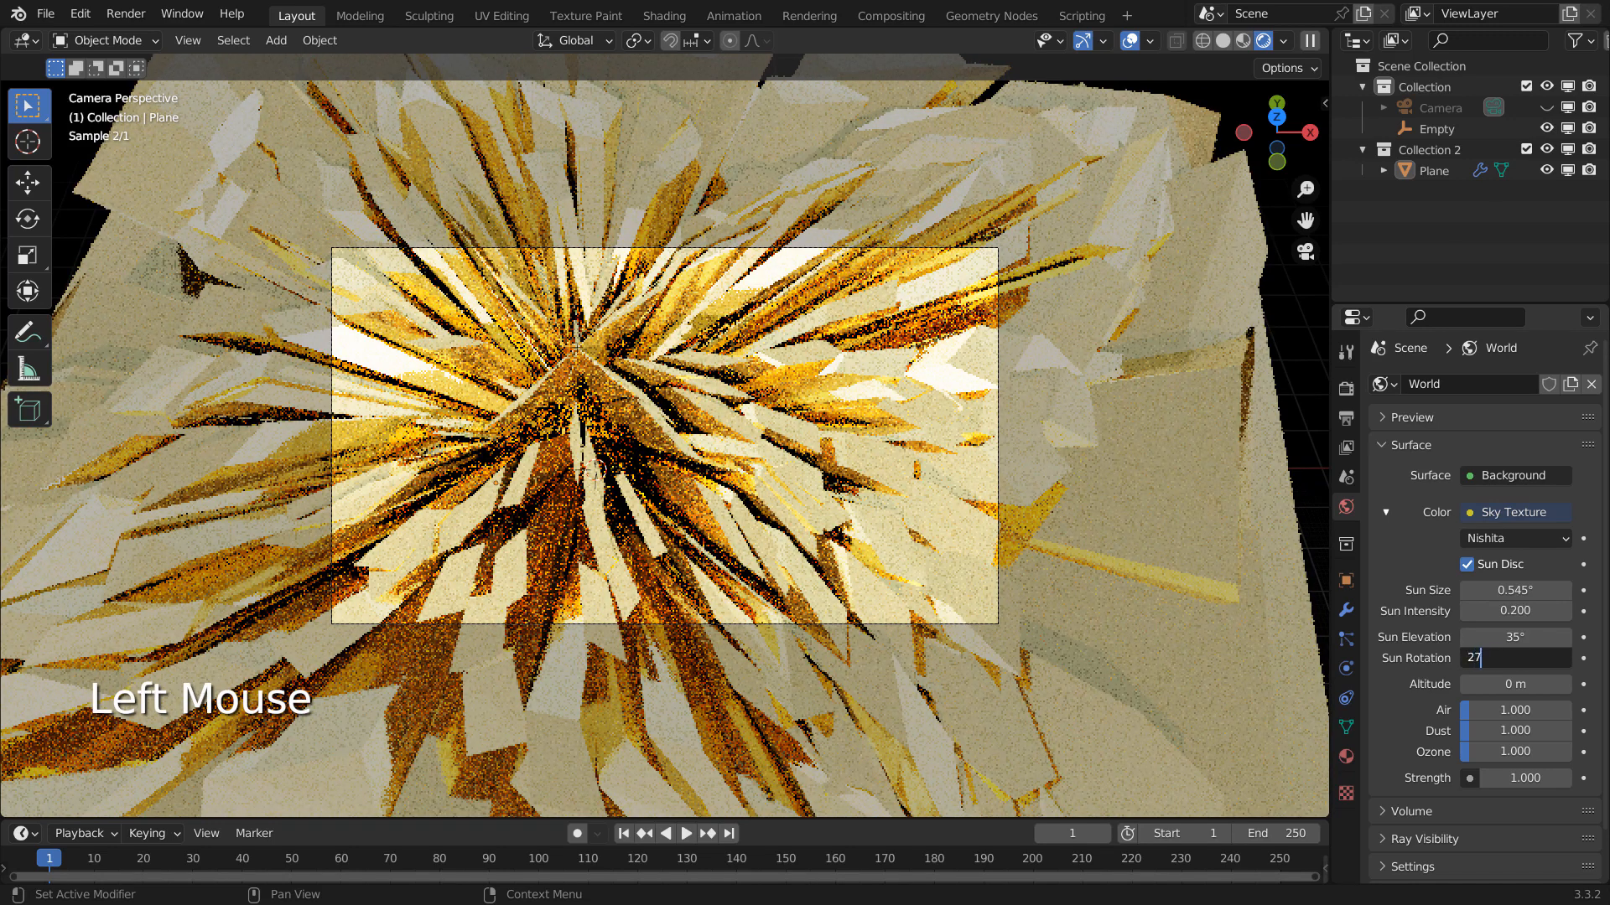
key(Return)
click(1515, 658)
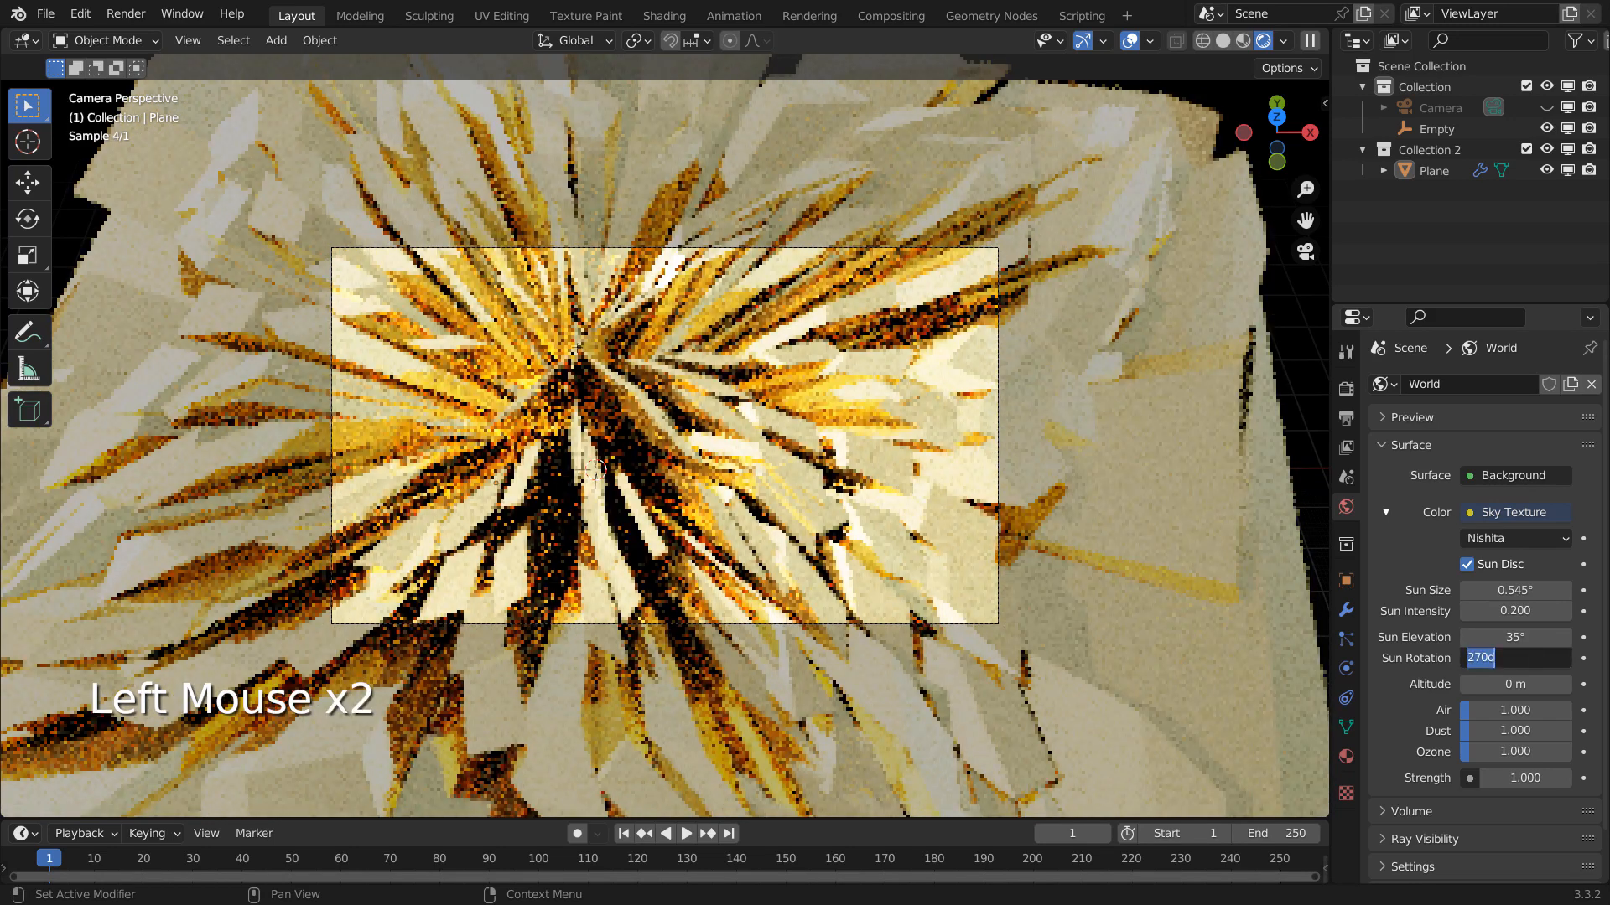
text(180)
key(Return)
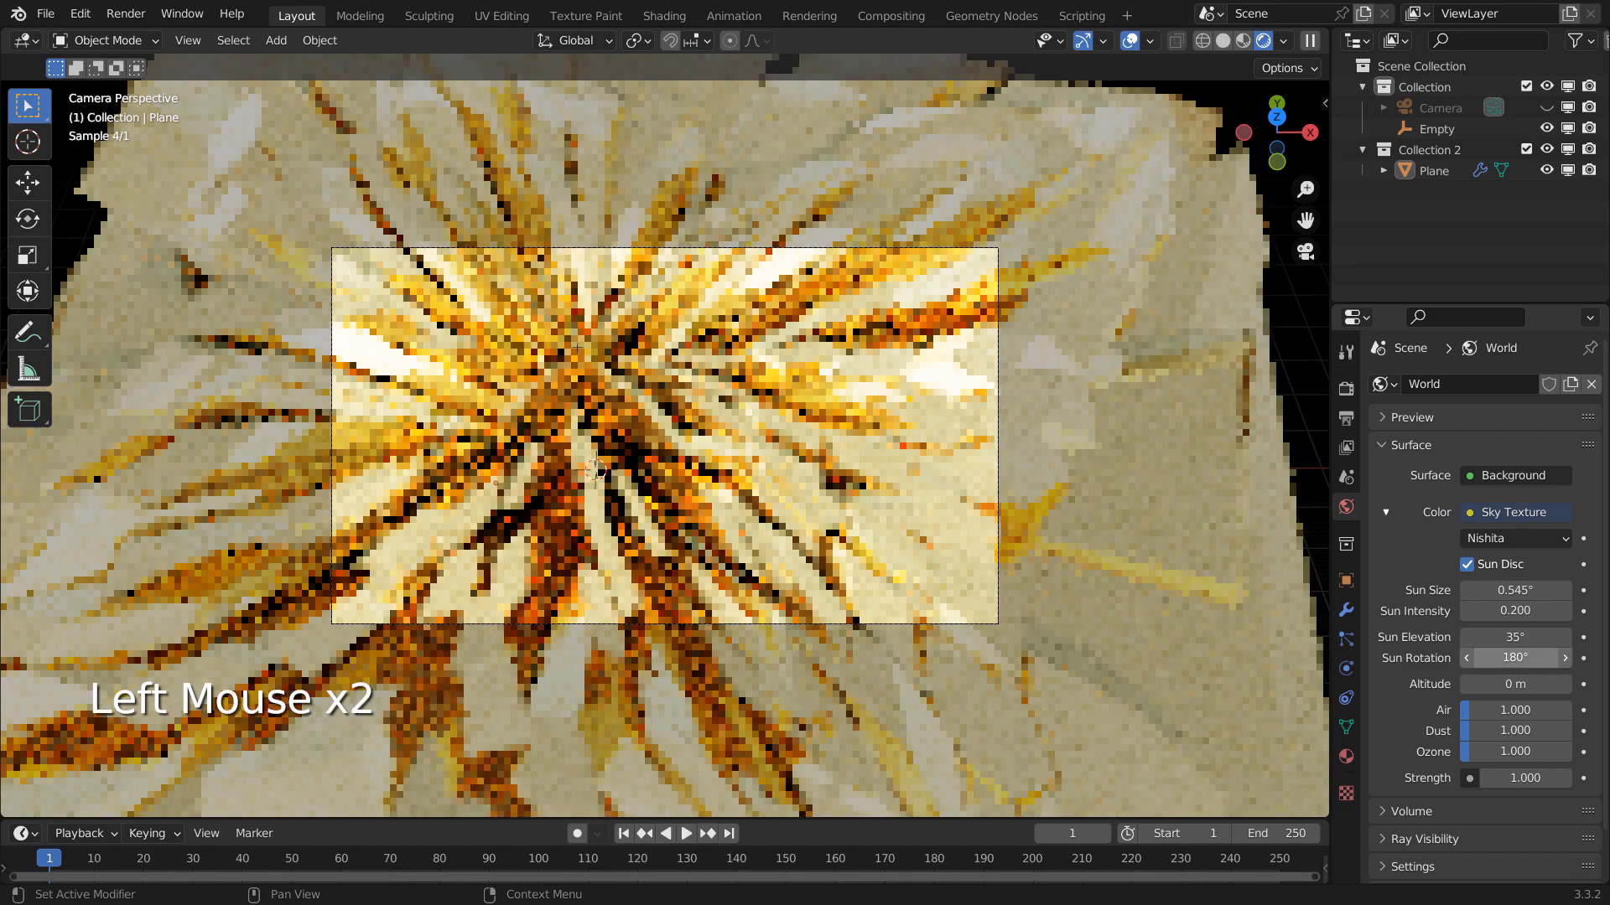
Step: Try world background strengths of 0.2 and 0.5 and return the strength to 1
click(1526, 778)
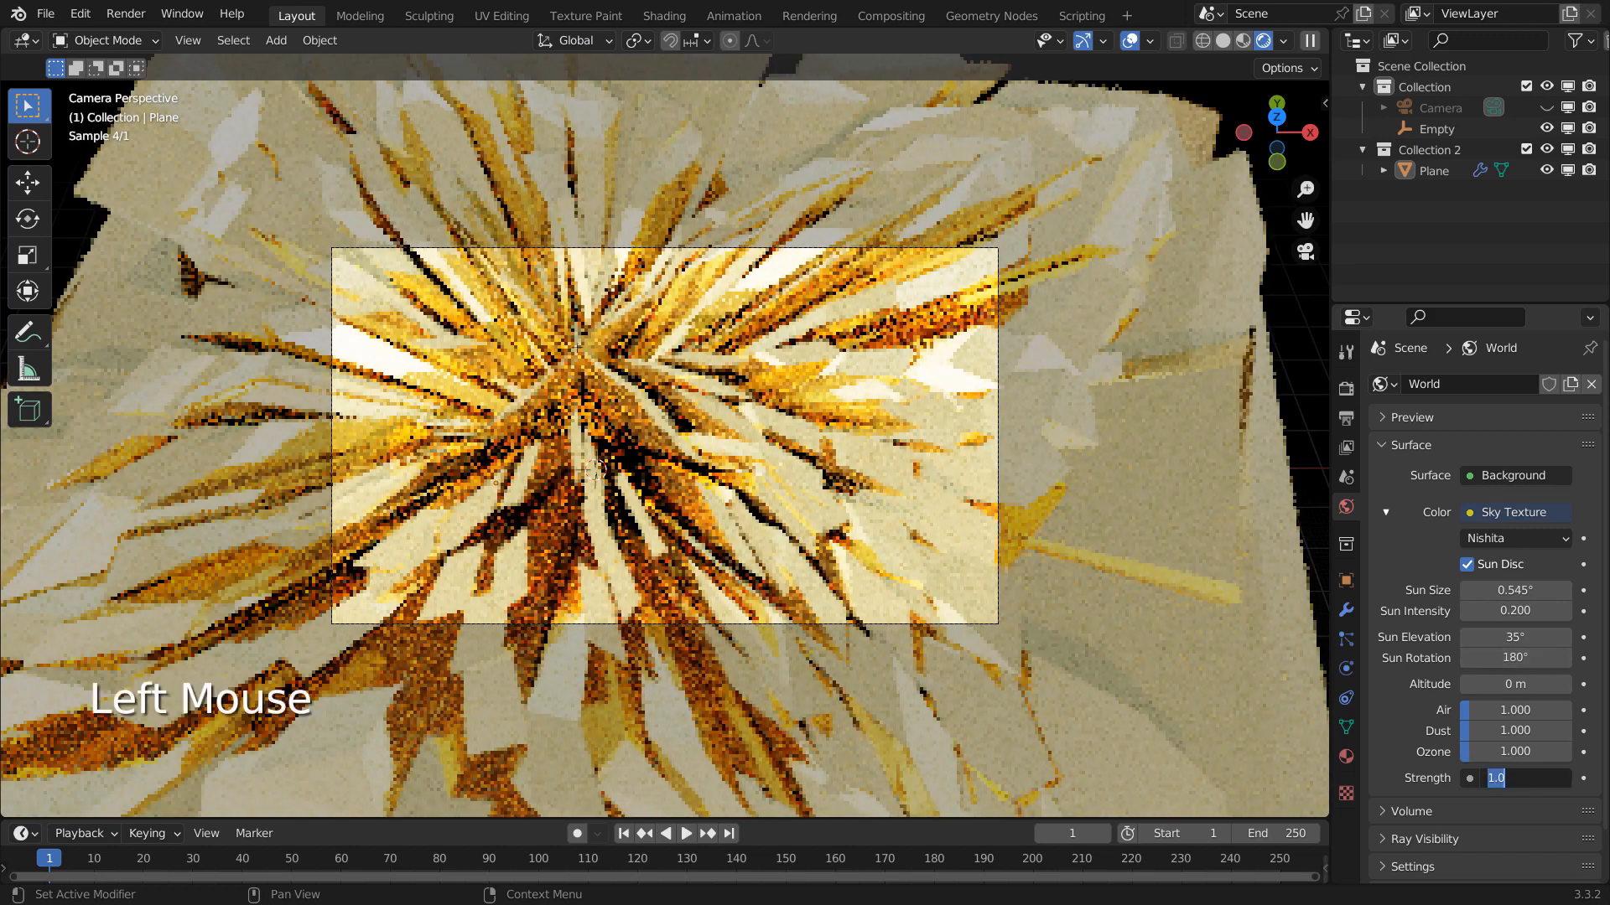
text(0.2)
key(Return)
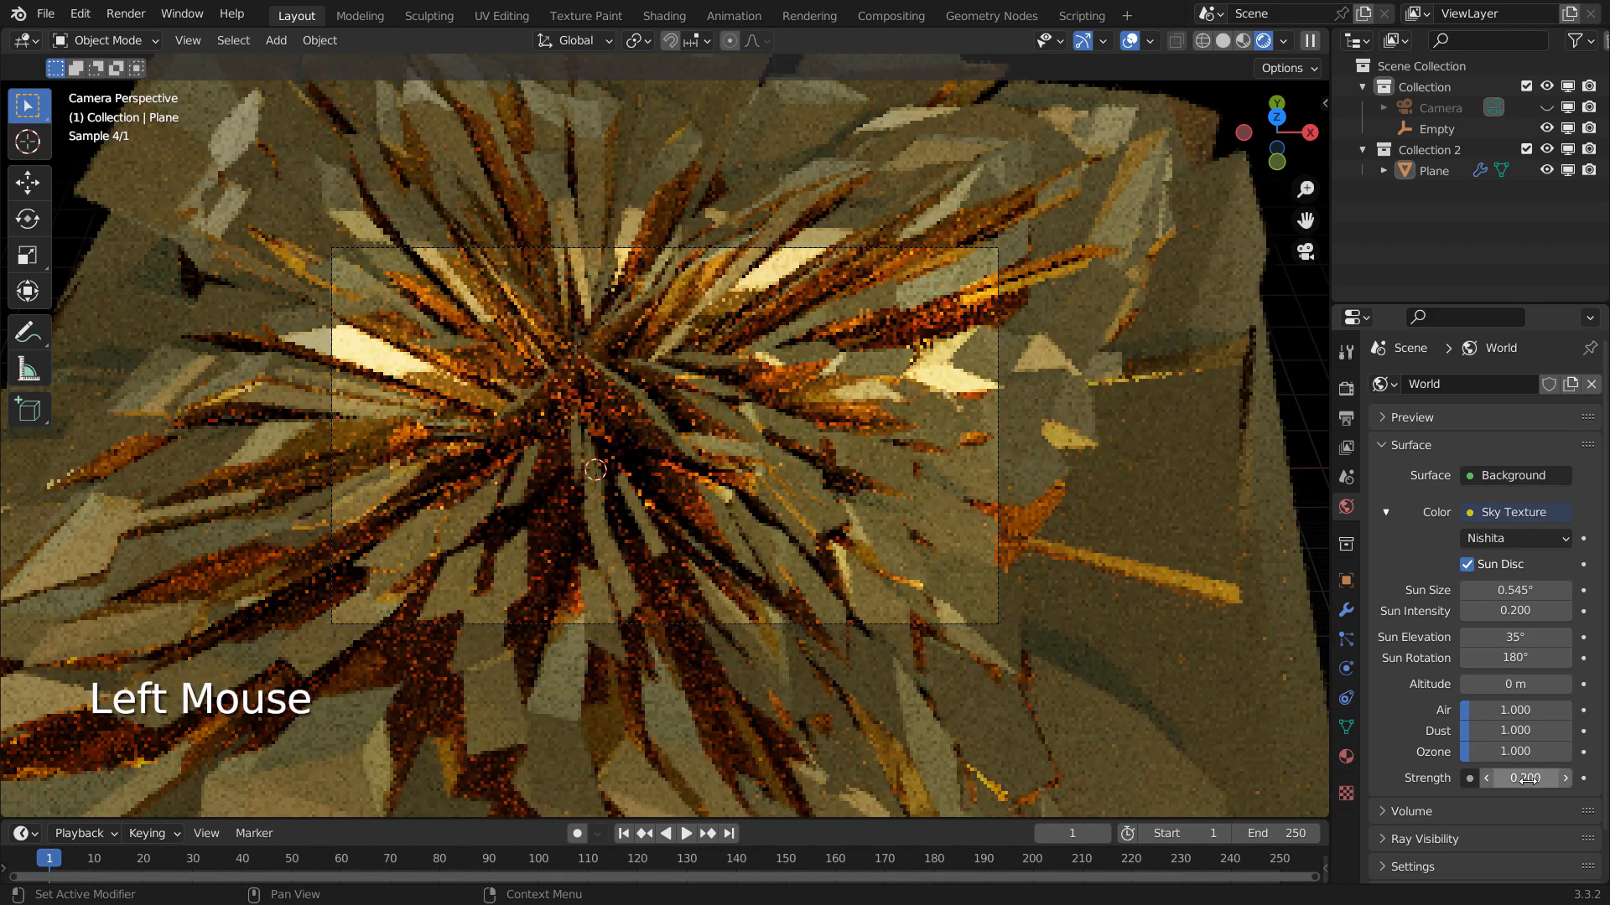
click(1526, 778)
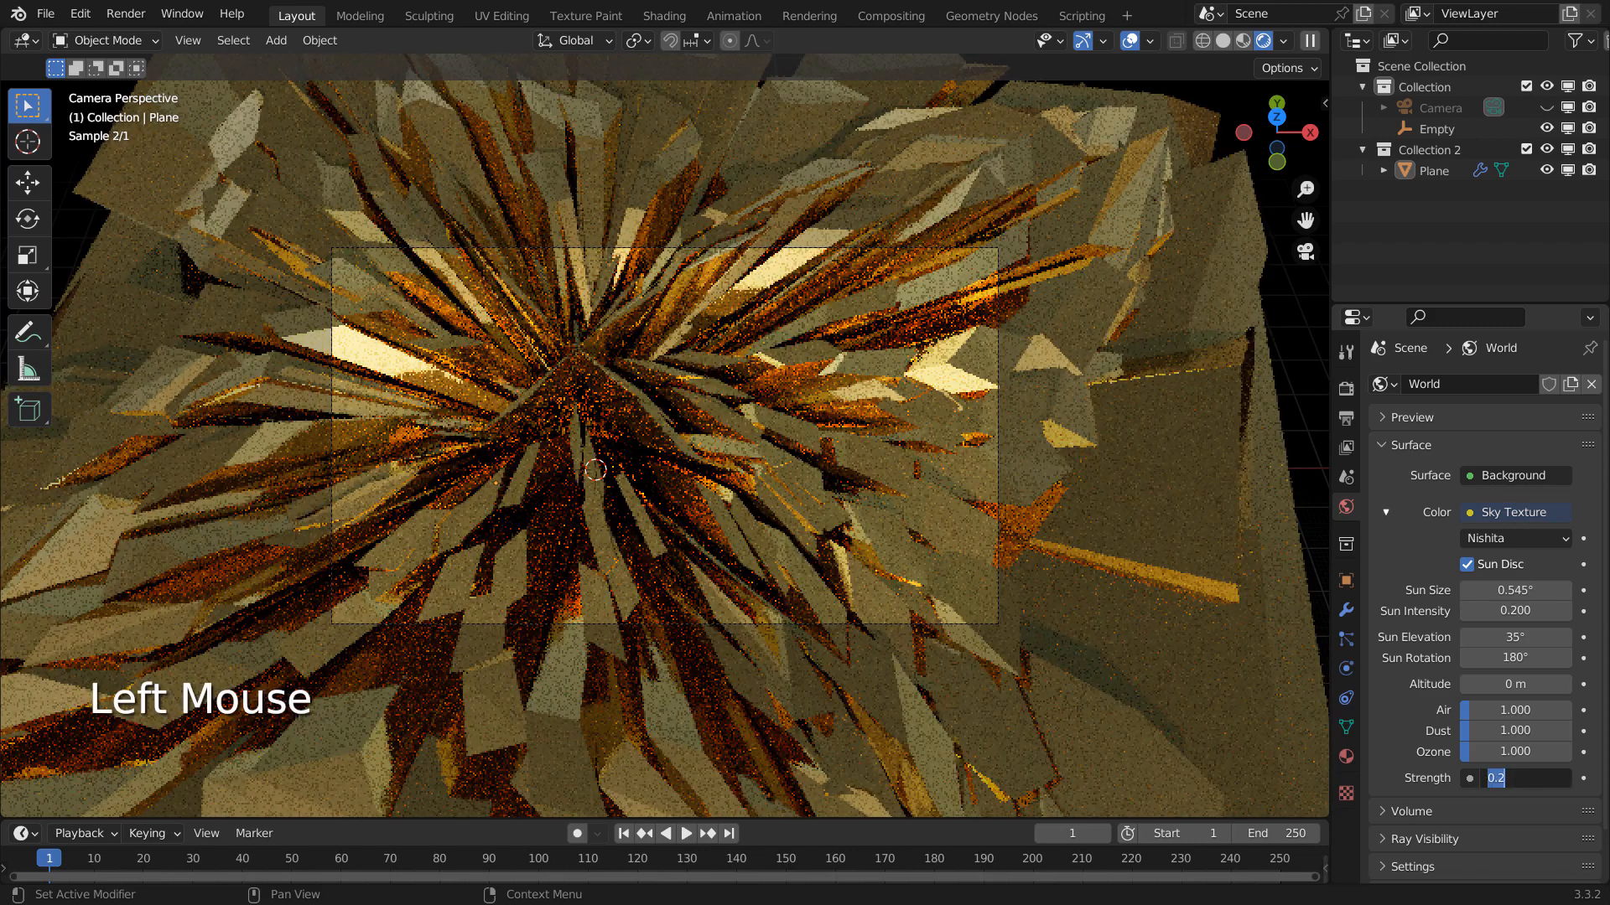
text(0.5)
key(Return)
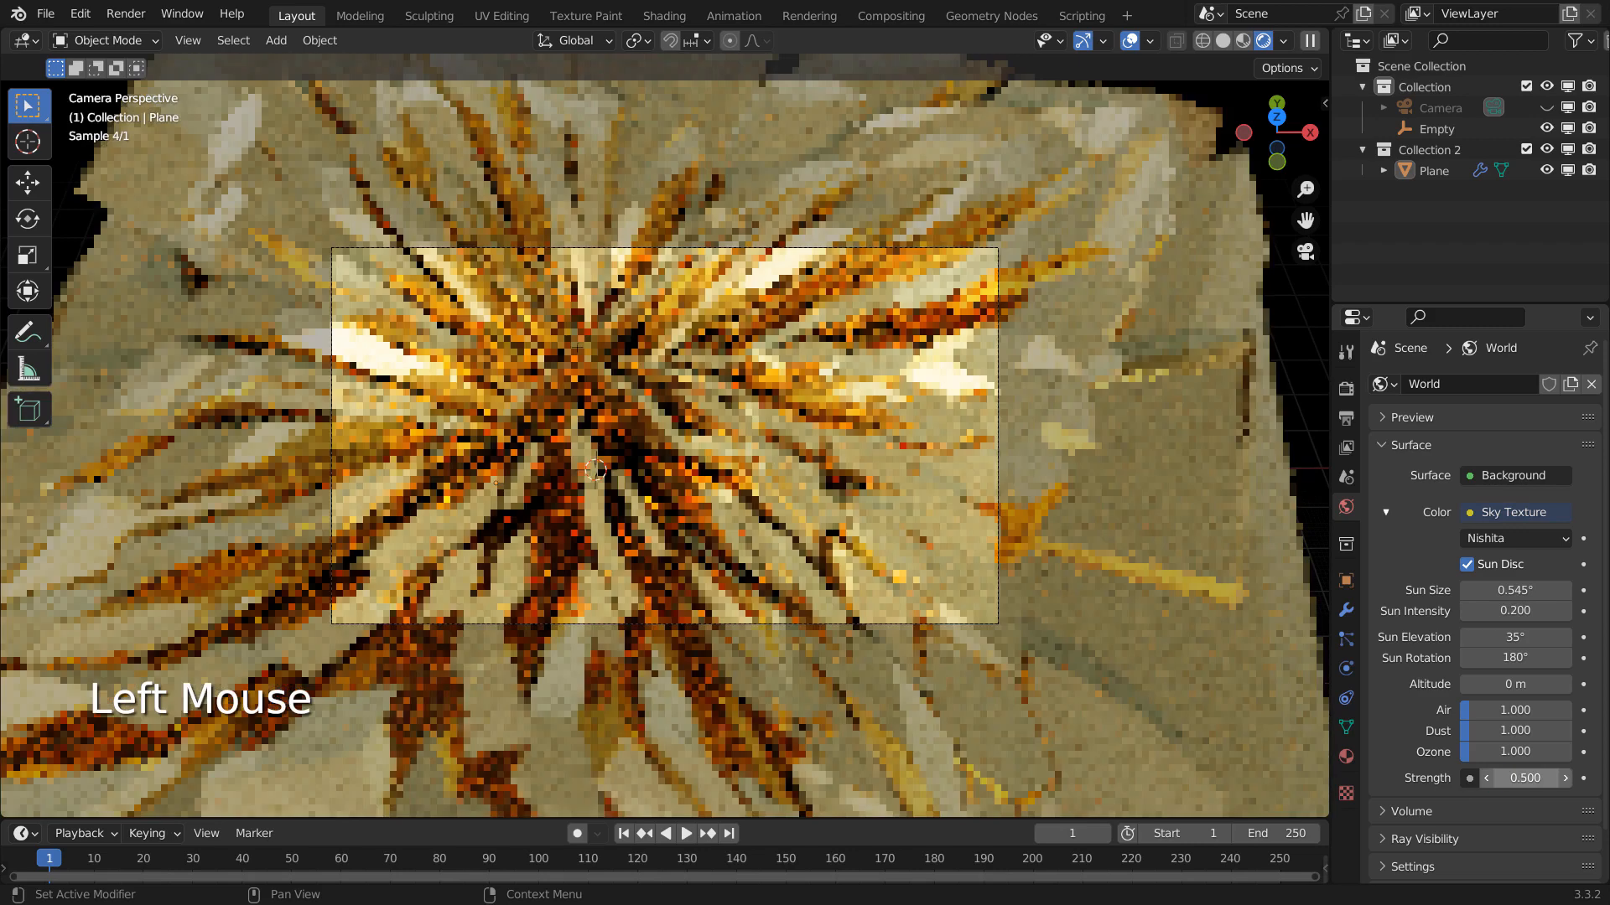
click(1526, 778)
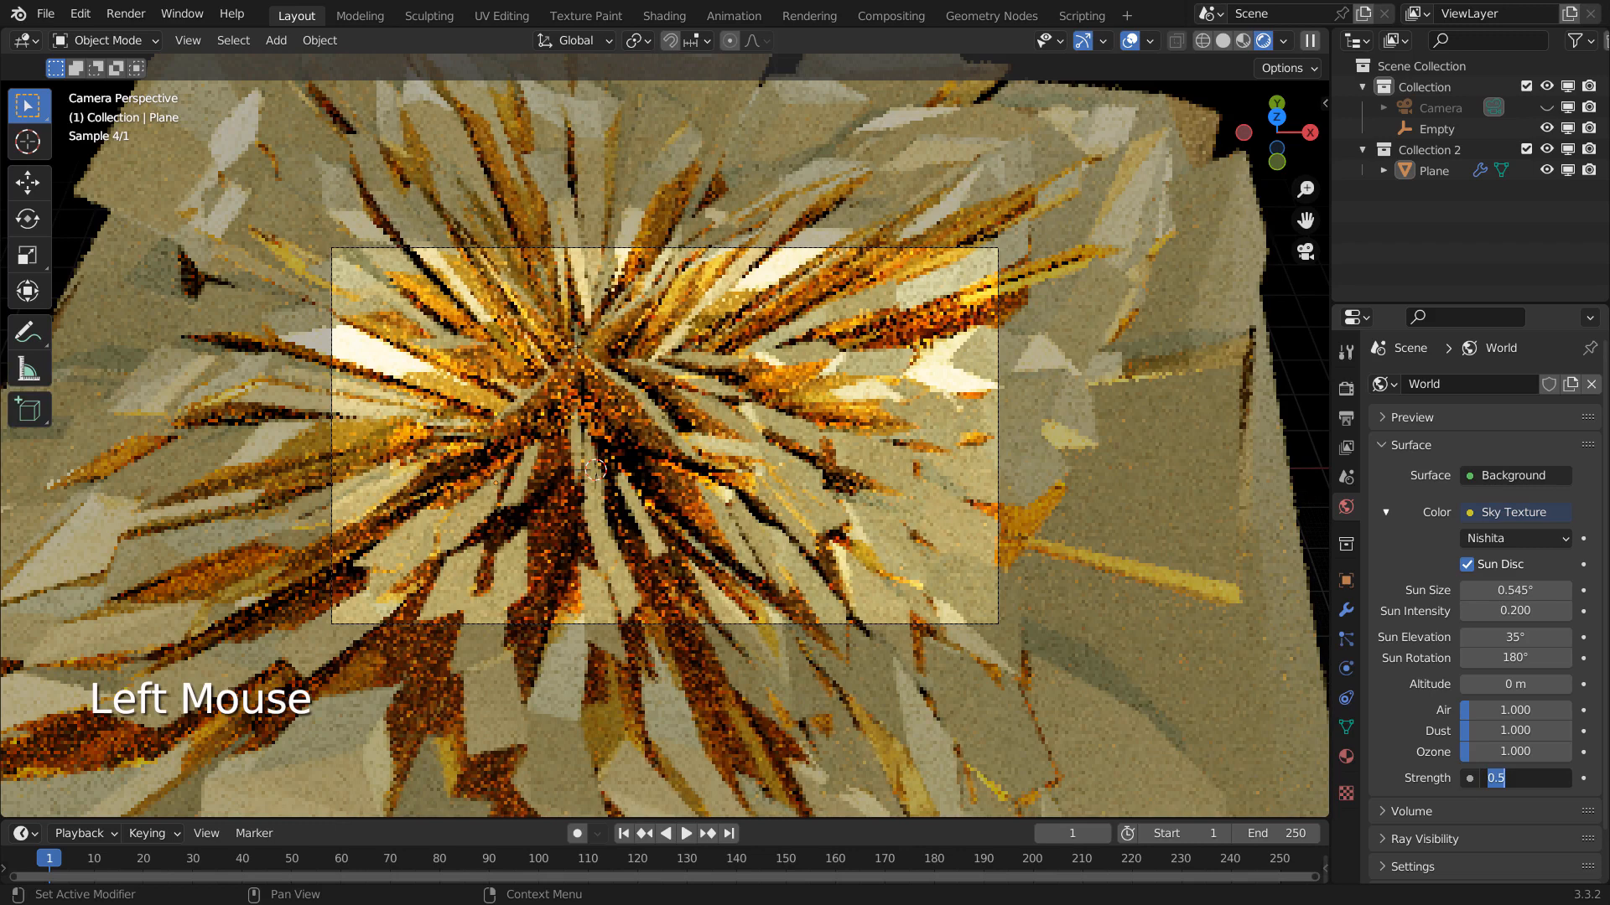
text(1)
key(Return)
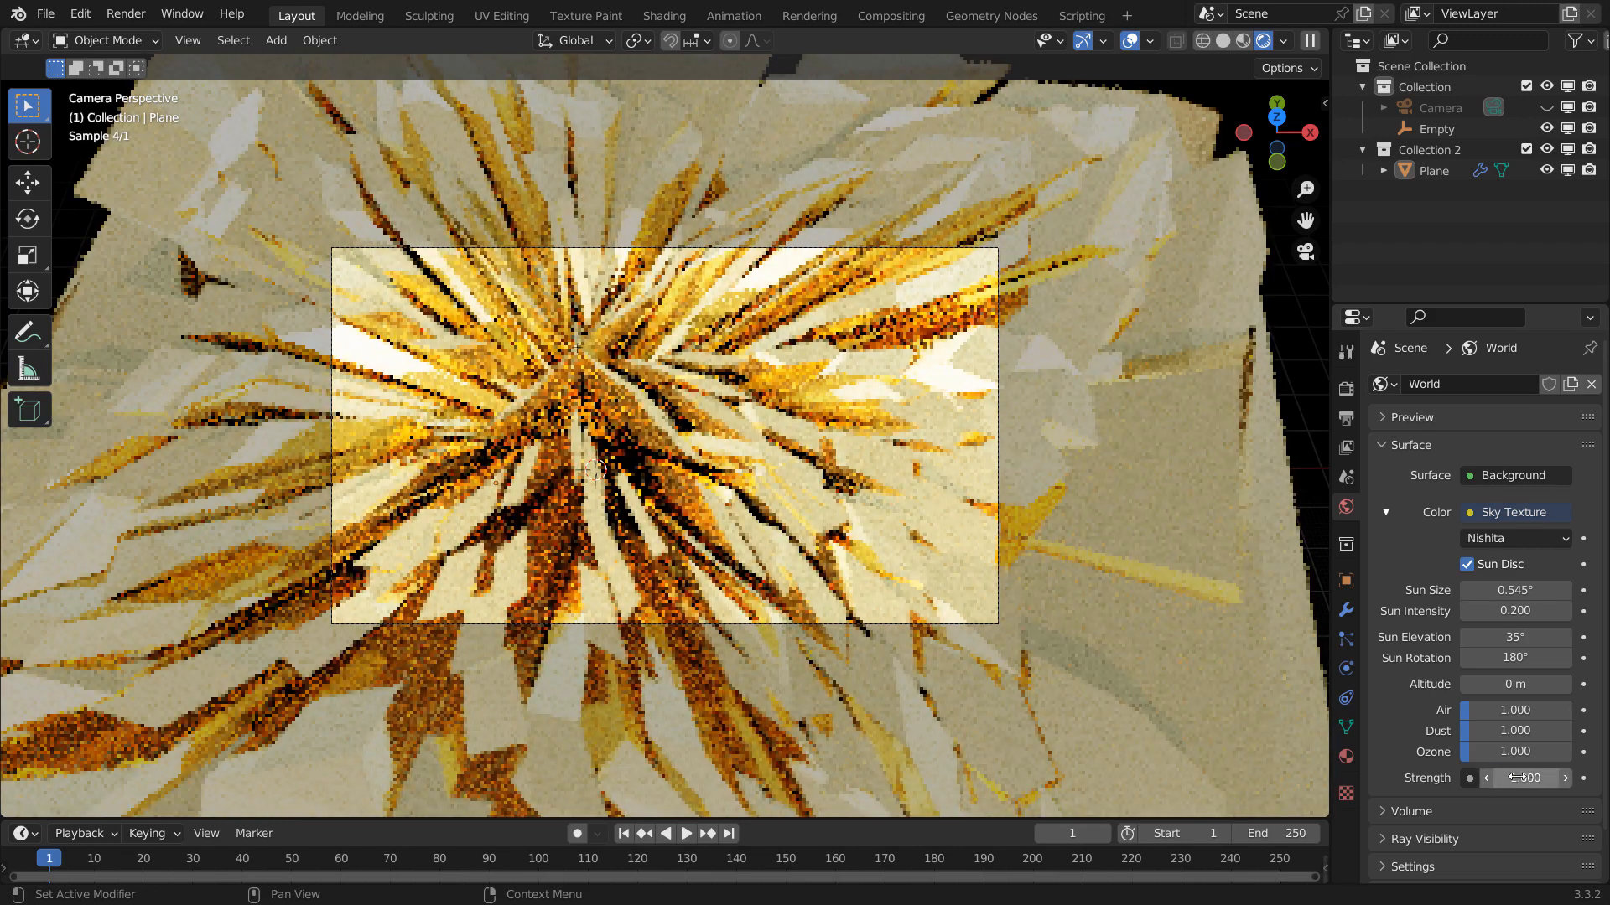
Step: Try 5 viewport samples in the Cycles render settings and return the value to 1
click(1347, 389)
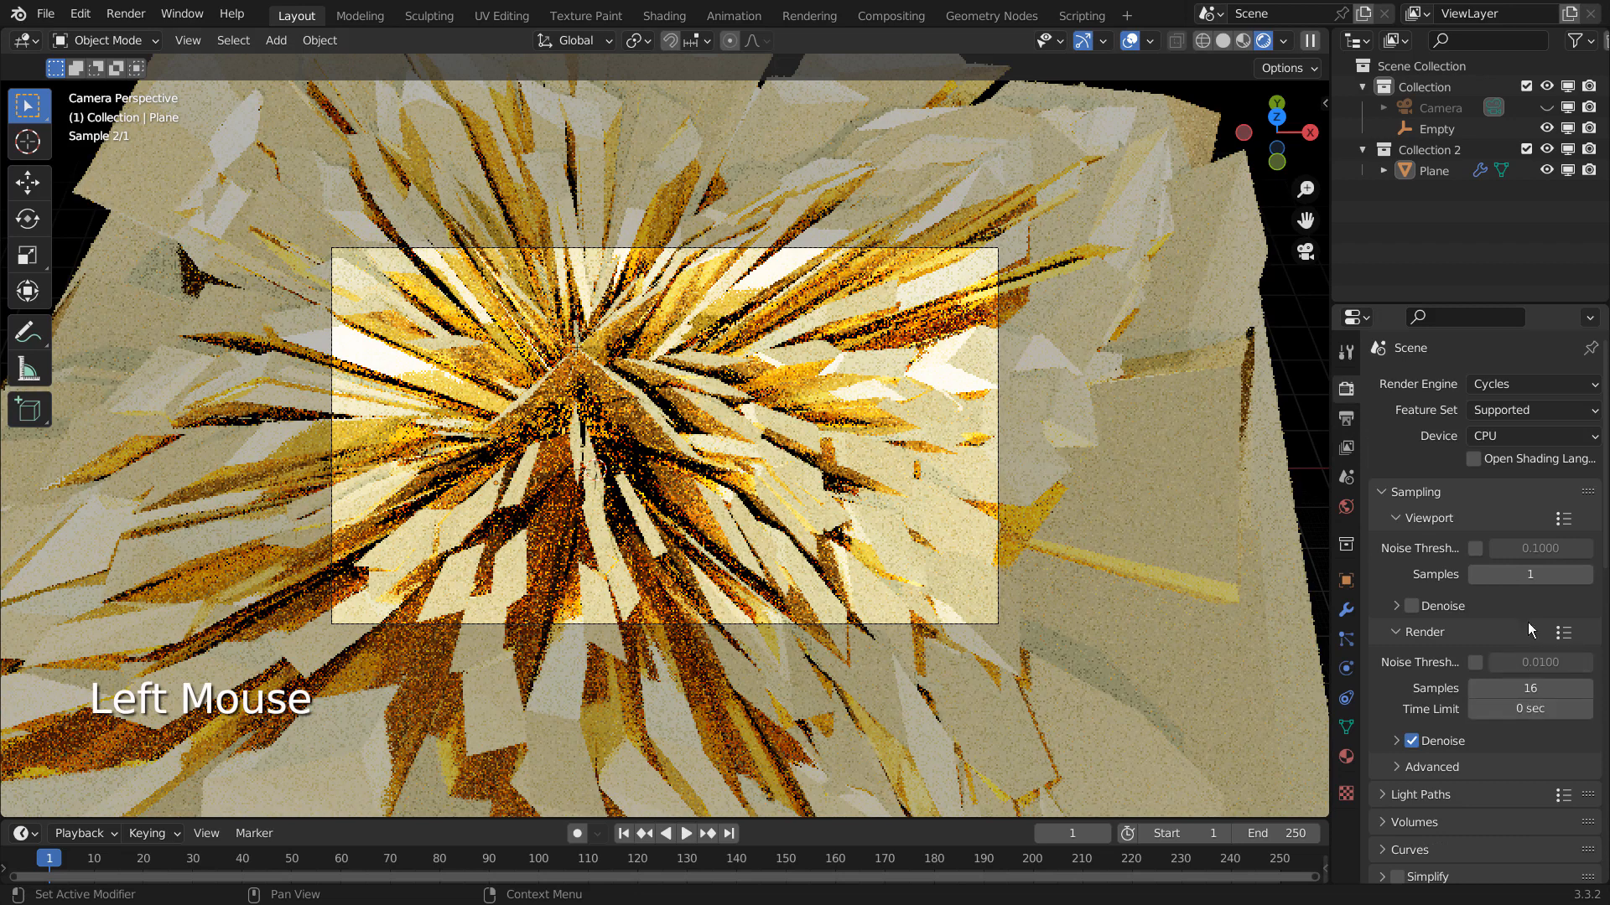
drag(1530, 574, 1546, 574)
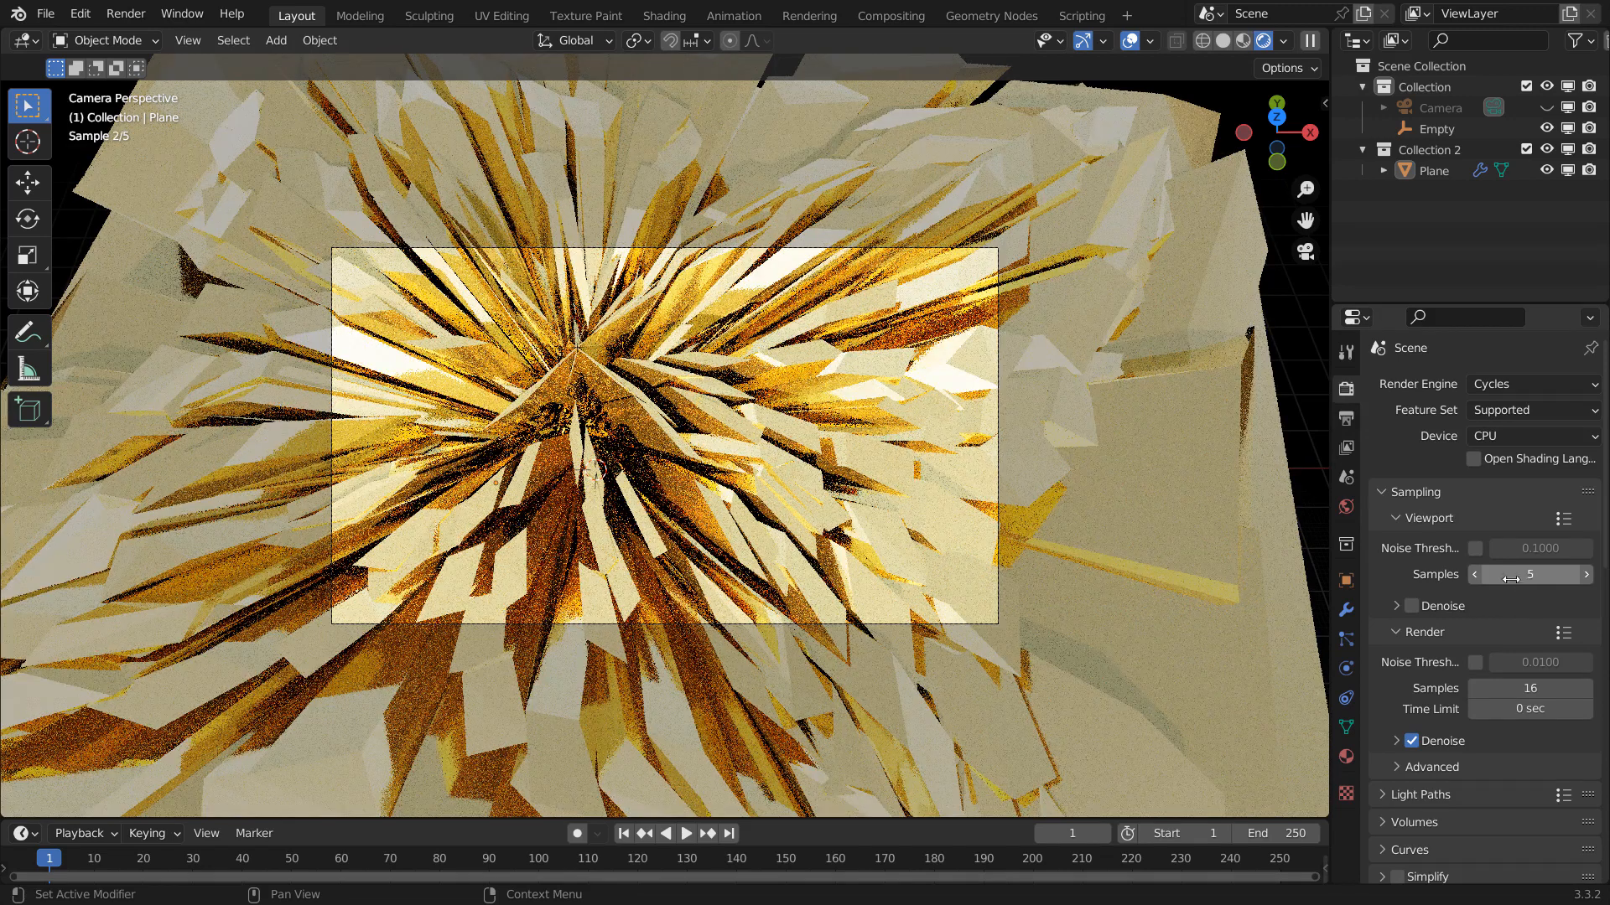
drag(1509, 575, 1484, 574)
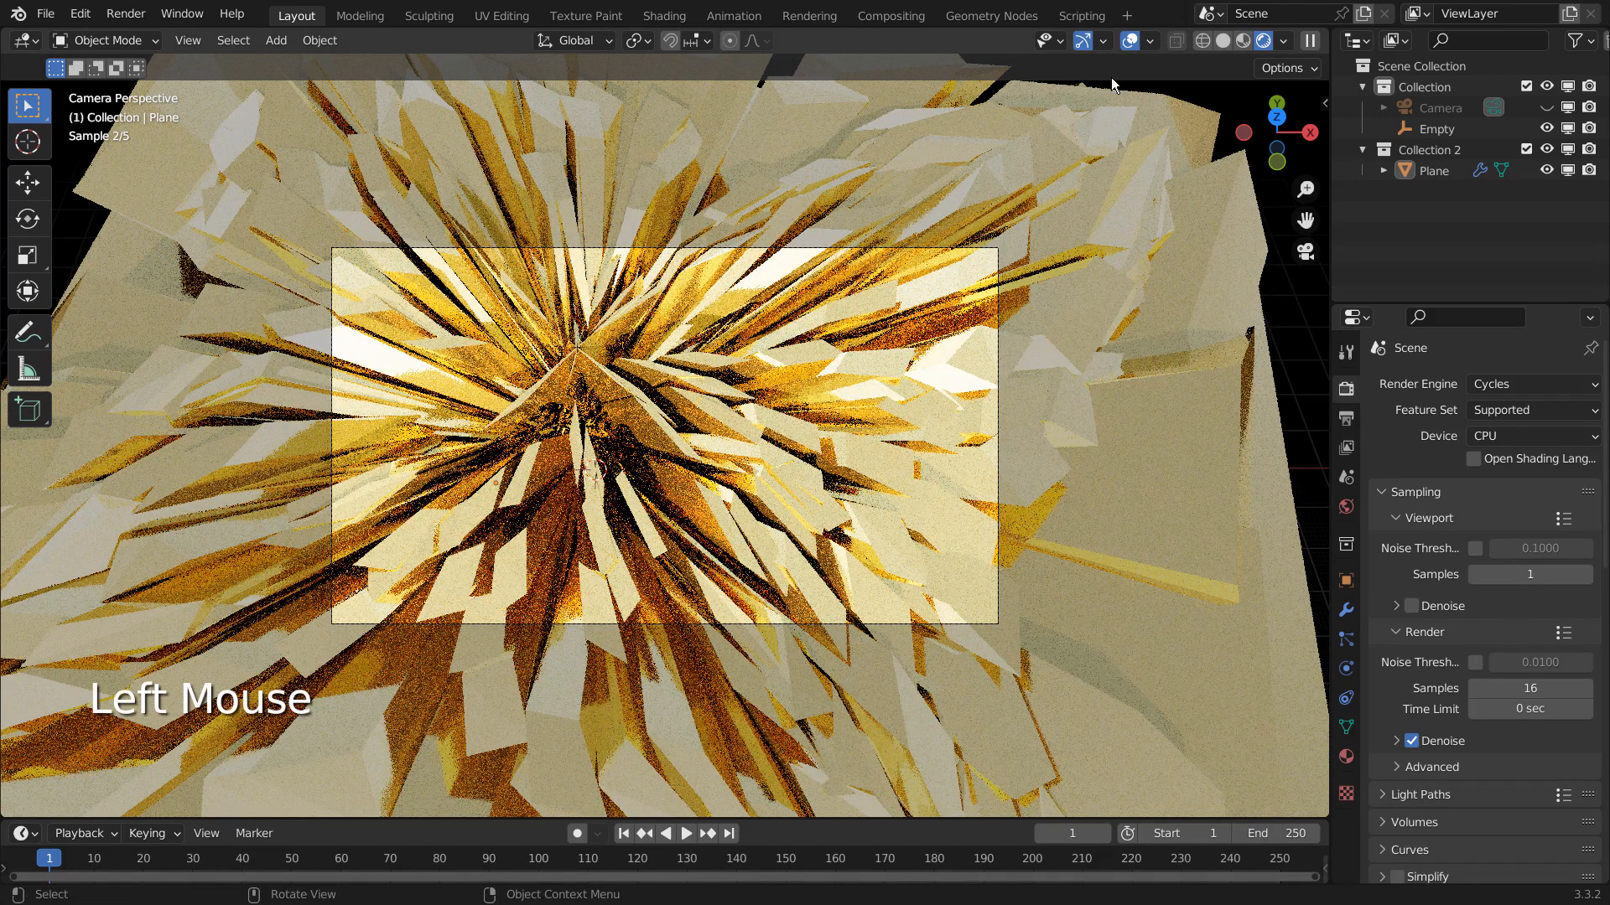
Step: Switch the viewport to Solid shading and save the blend file
click(1220, 42)
key(ctrl+s)
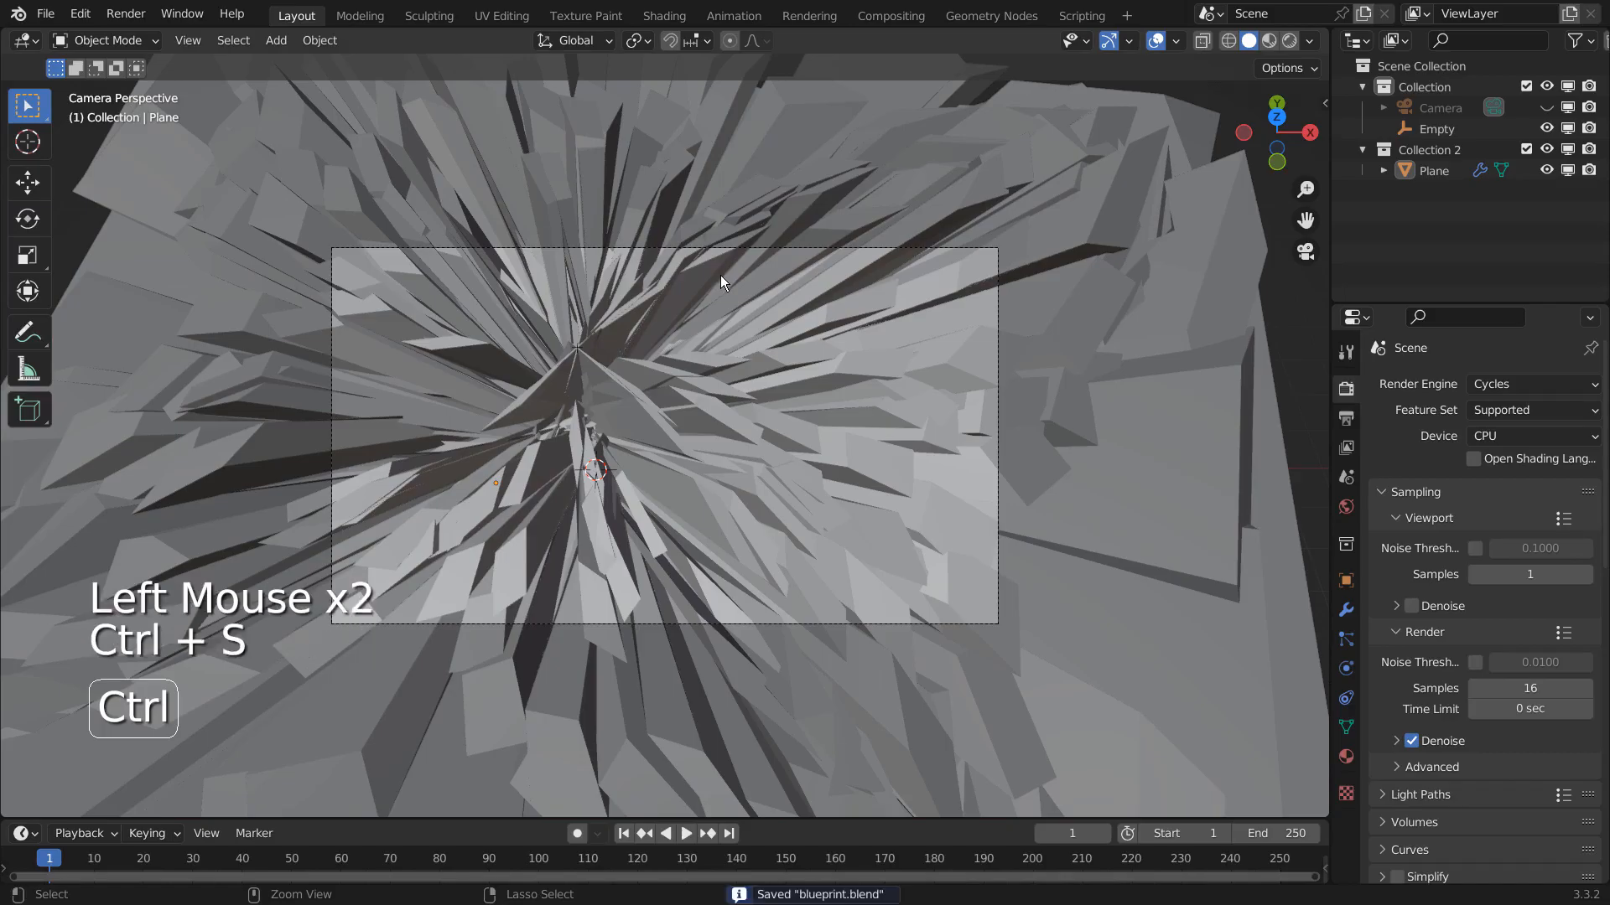